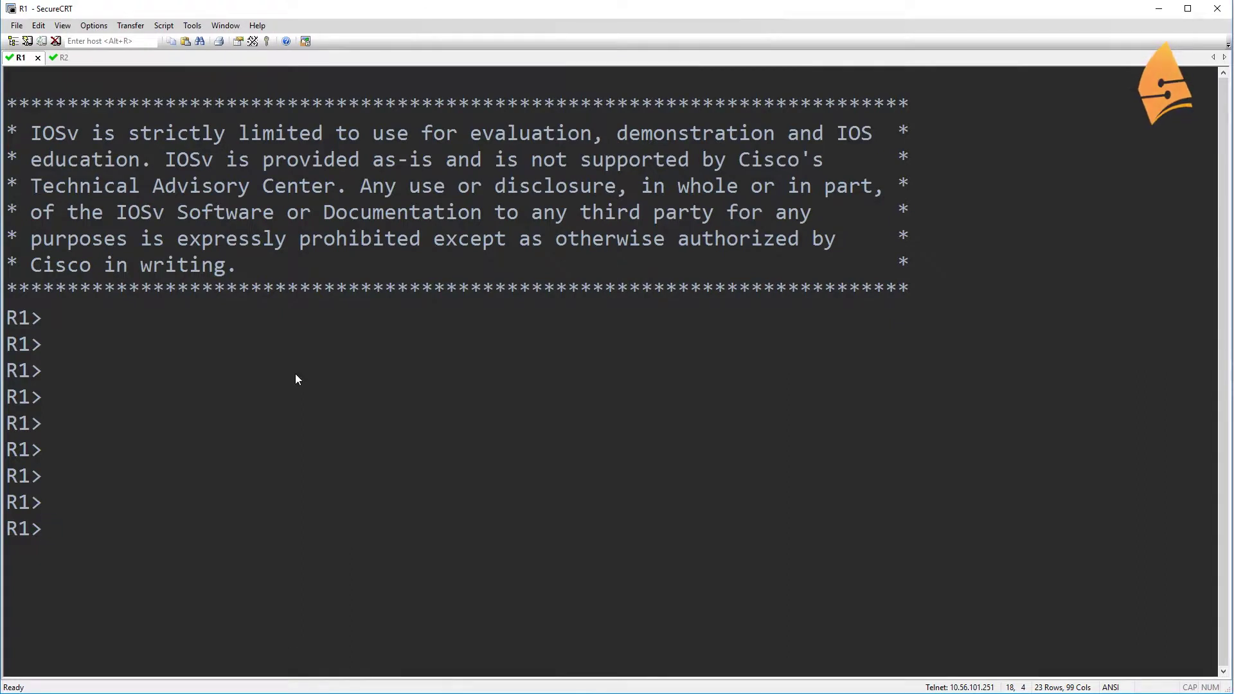
Enter privileged EXEC mode on R1 and display the brief IP interface summary, examining the loopback interfaces
{"action": "type", "text": "ena"}
{"action": "key", "text": "Return"}
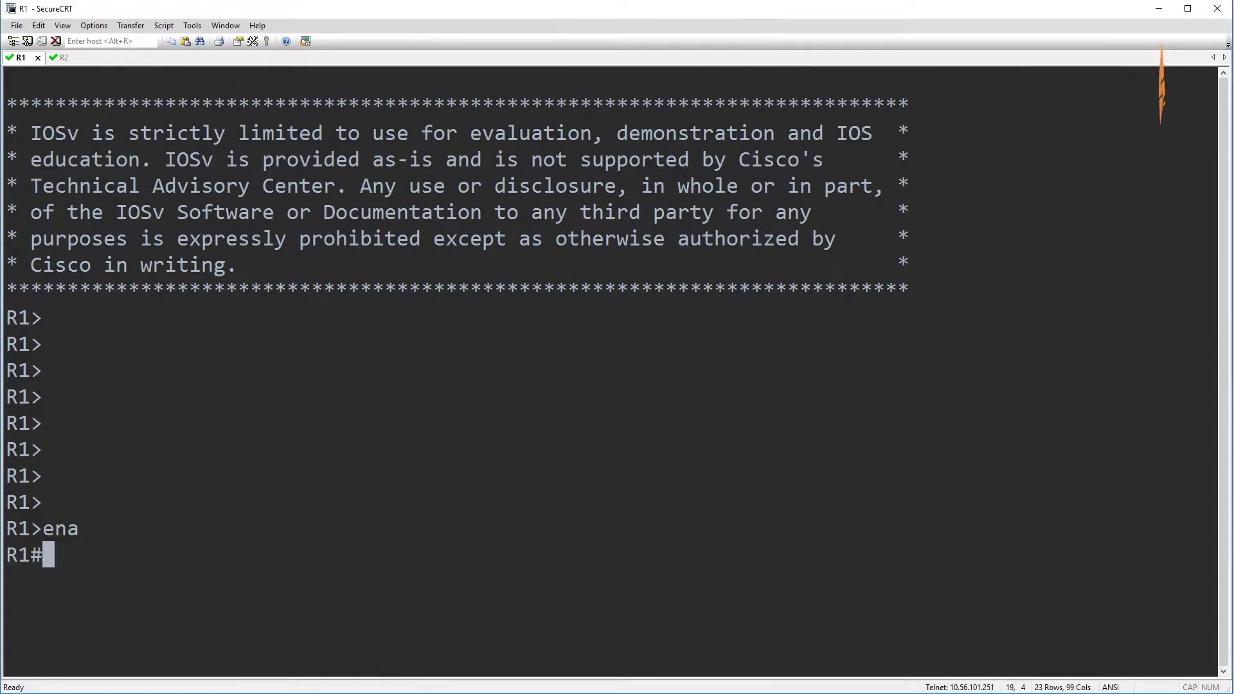
{"action": "type", "text": "show ip int brief"}
{"action": "key", "text": "Return"}
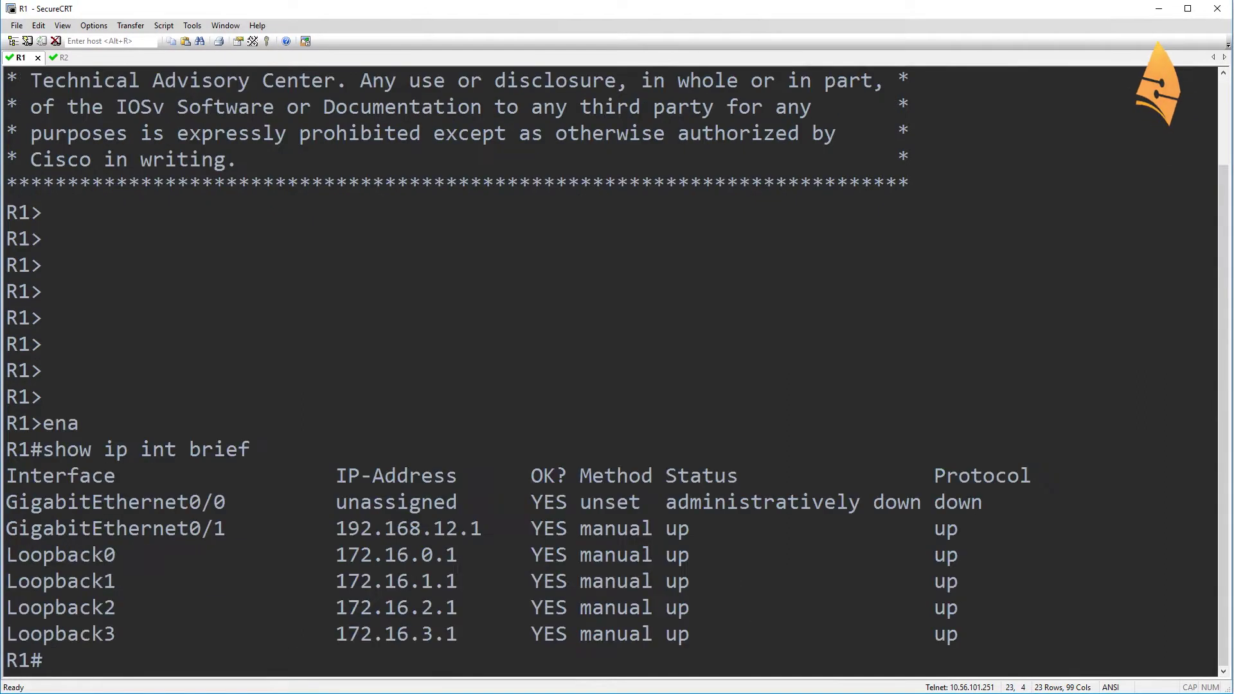
{"action": "left_click_drag", "start_coordinate": [15, 554], "coordinate": [969, 633]}
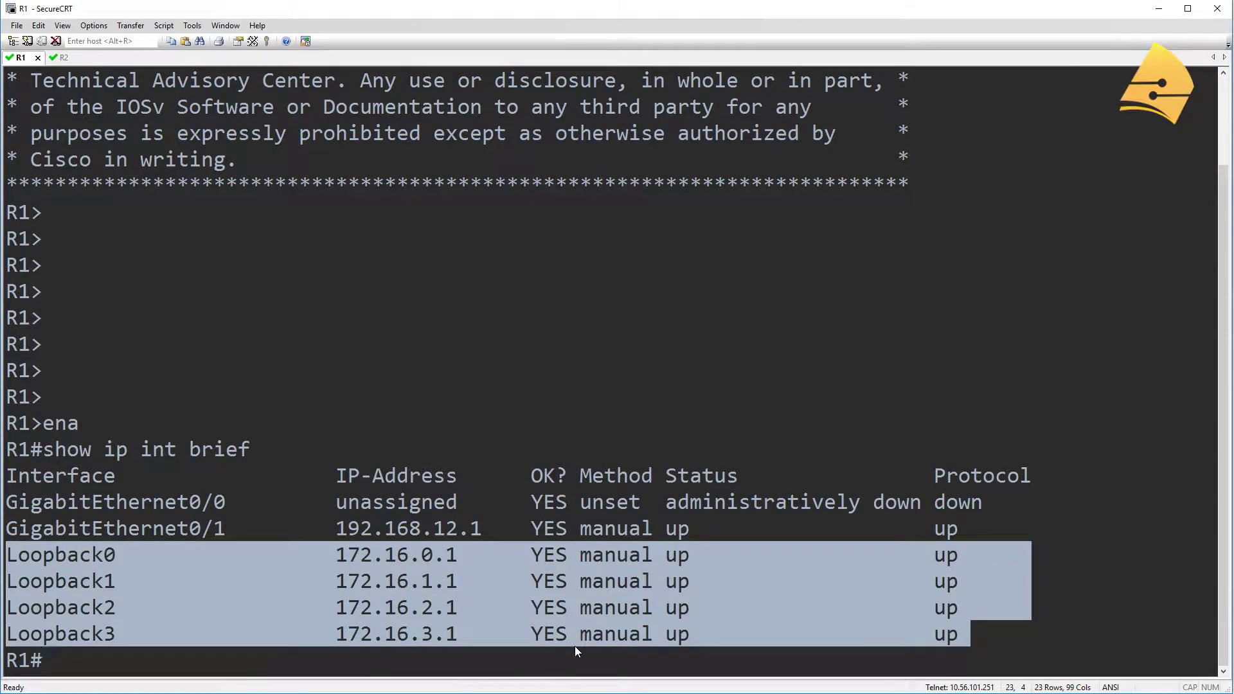
{"action": "key", "text": "Return"}
{"action": "key", "text": "Return"}
{"action": "key", "text": "Return"}
Display R1's running configuration starting at "router rip" and review its version, auto-summary and network statements
{"action": "type", "text": "show "}
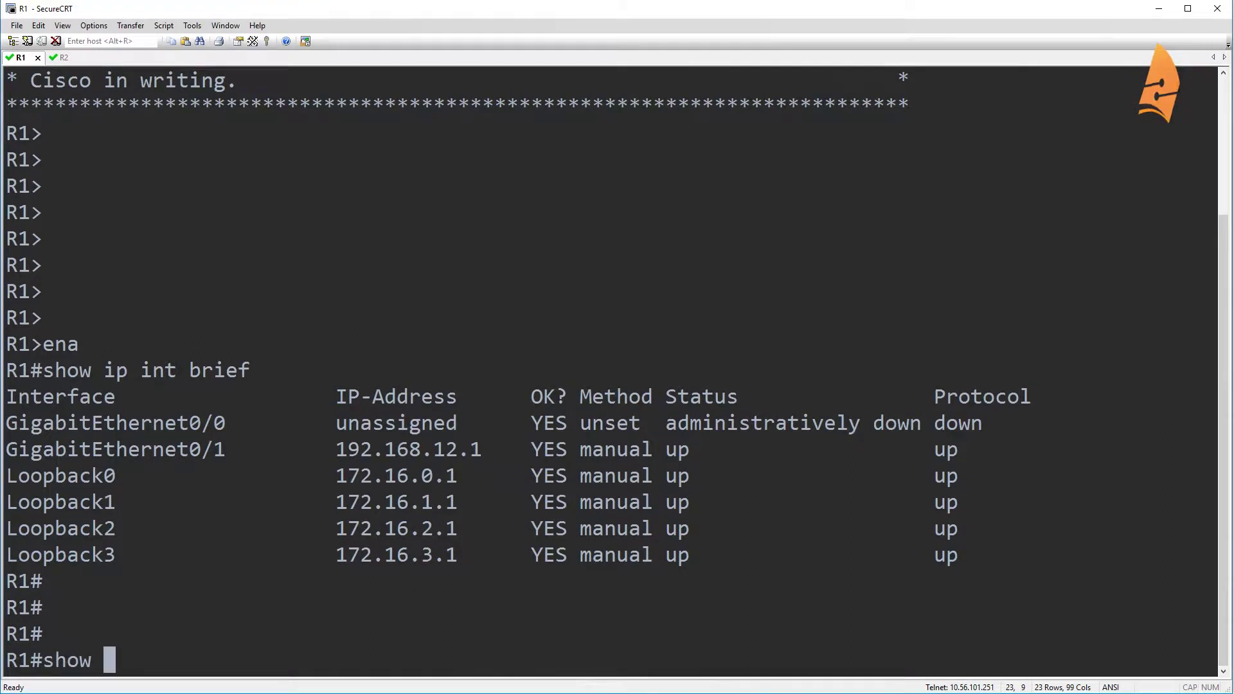
{"action": "type", "text": "run | begin router rip"}
{"action": "key", "text": "Return"}
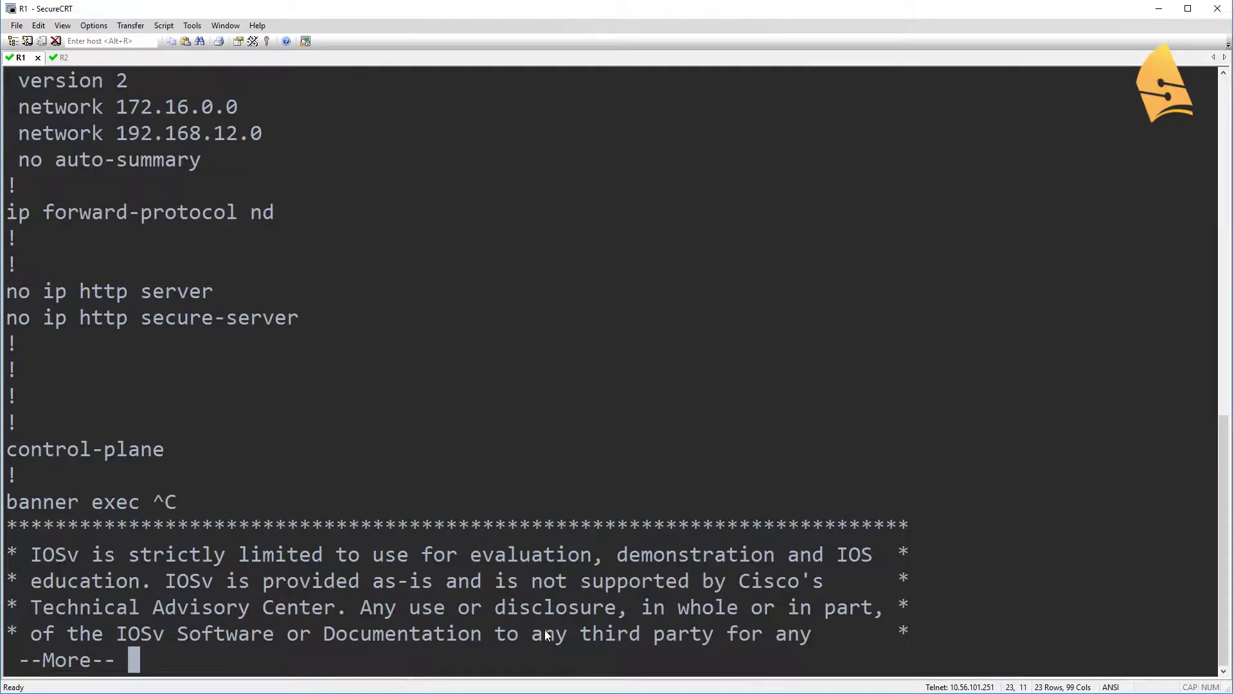
{"action": "scroll", "coordinate": [245, 276], "scroll_direction": "up", "scroll_amount": 2}
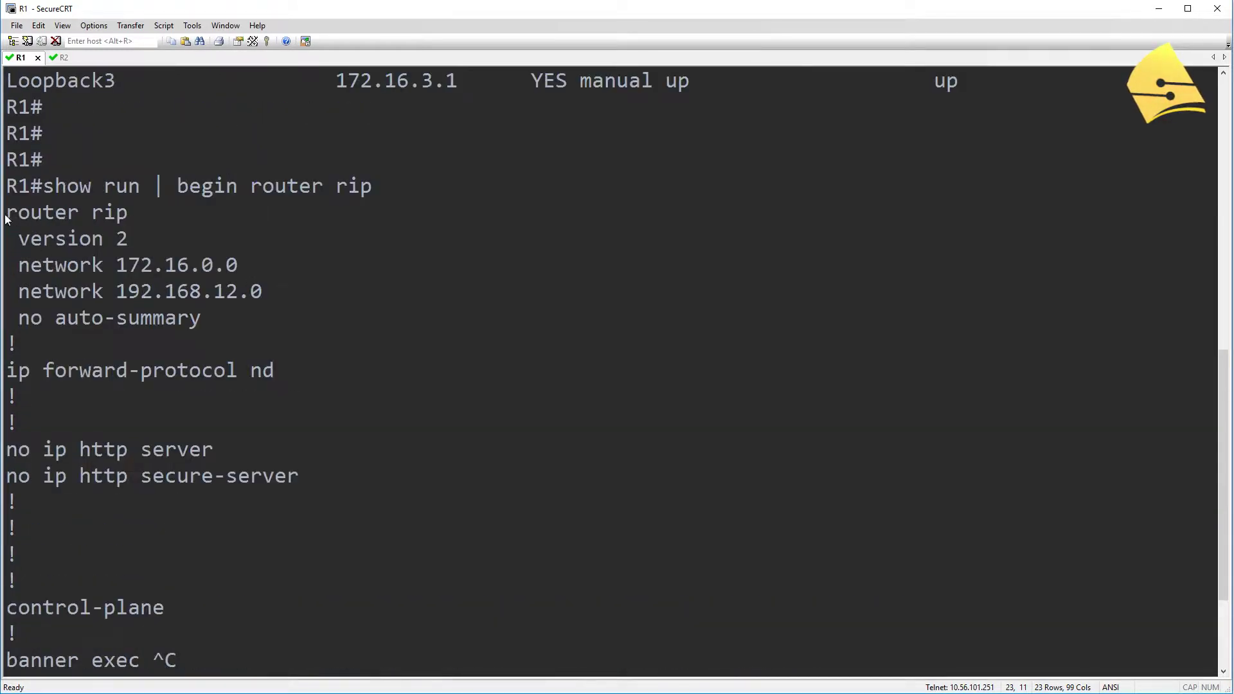
{"action": "left_click_drag", "start_coordinate": [6, 219], "coordinate": [241, 314]}
{"action": "left_click", "coordinate": [259, 325]}
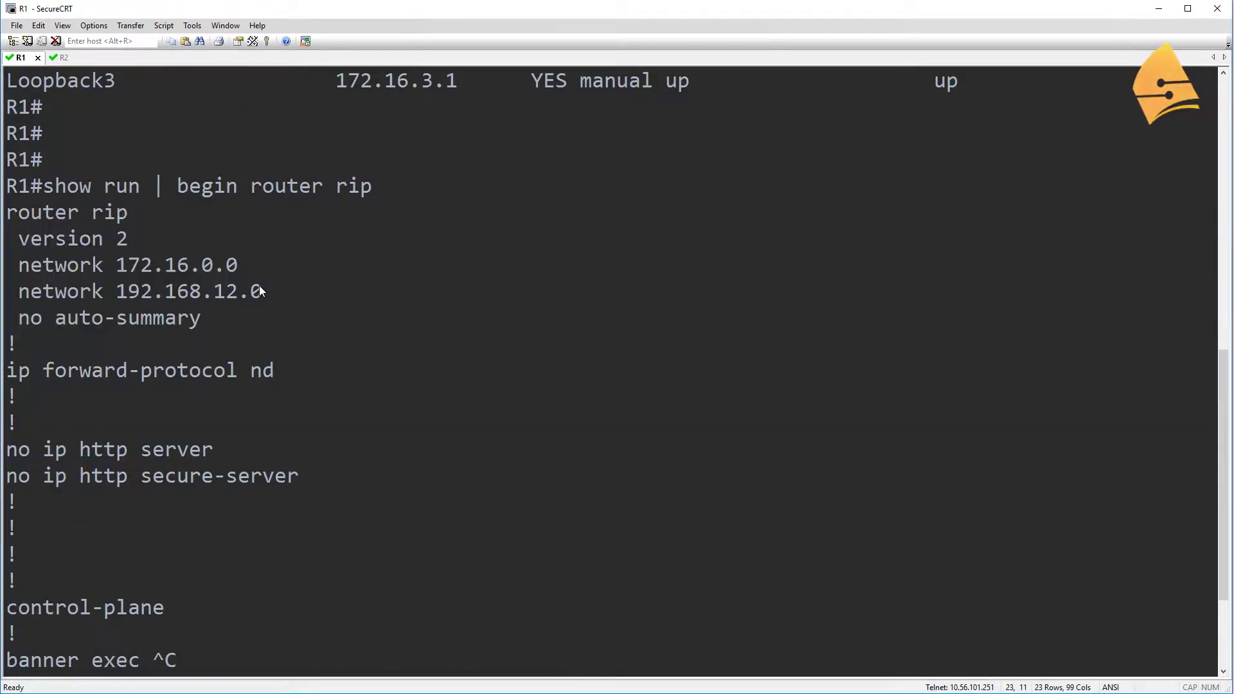
{"action": "left_click_drag", "start_coordinate": [129, 239], "coordinate": [18, 239]}
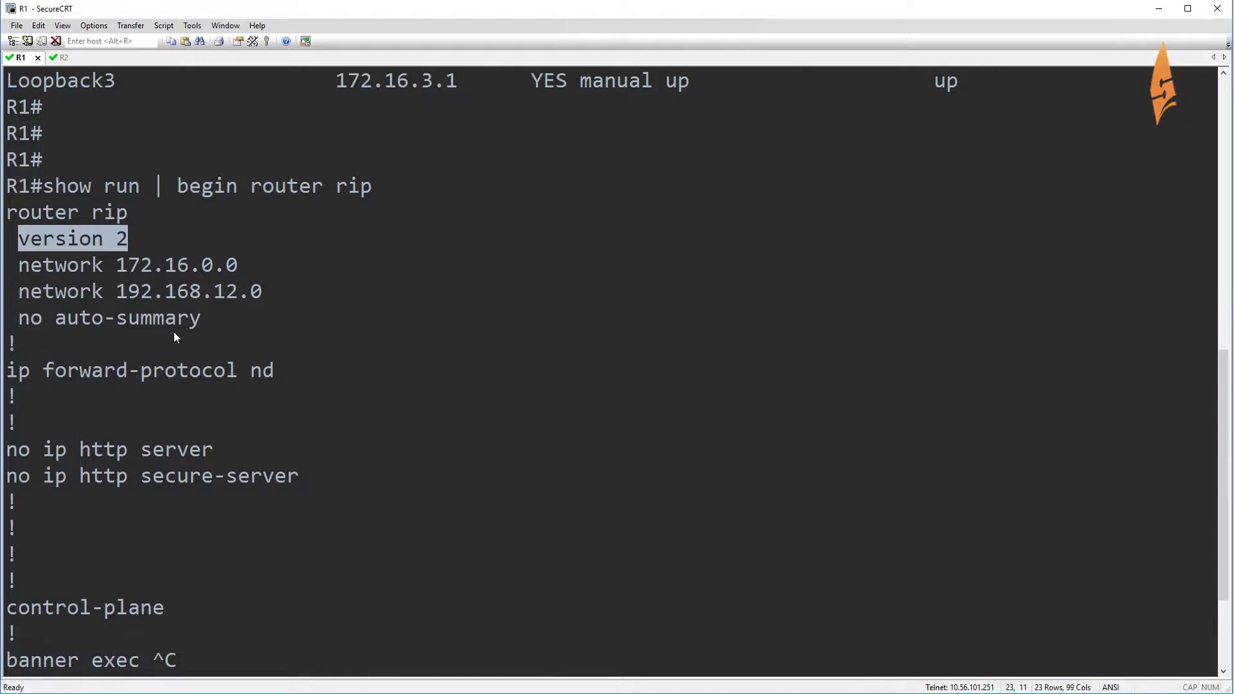
{"action": "left_click_drag", "start_coordinate": [204, 318], "coordinate": [18, 318]}
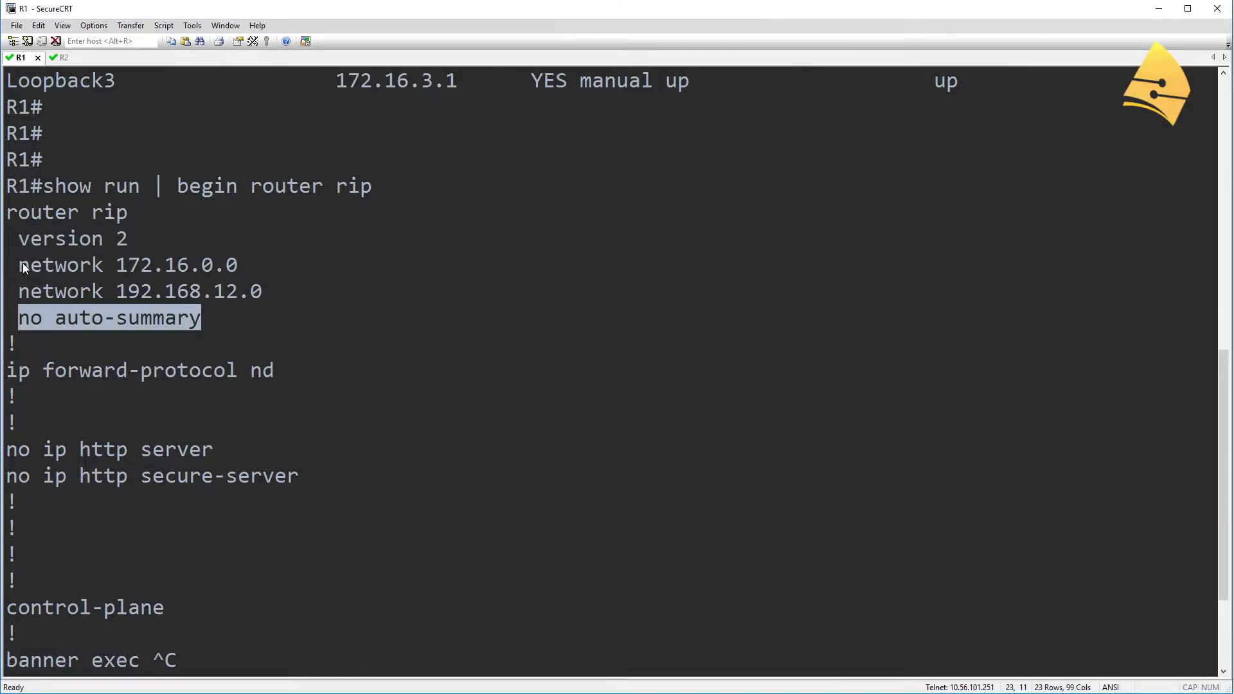
{"action": "left_click_drag", "start_coordinate": [23, 266], "coordinate": [282, 297]}
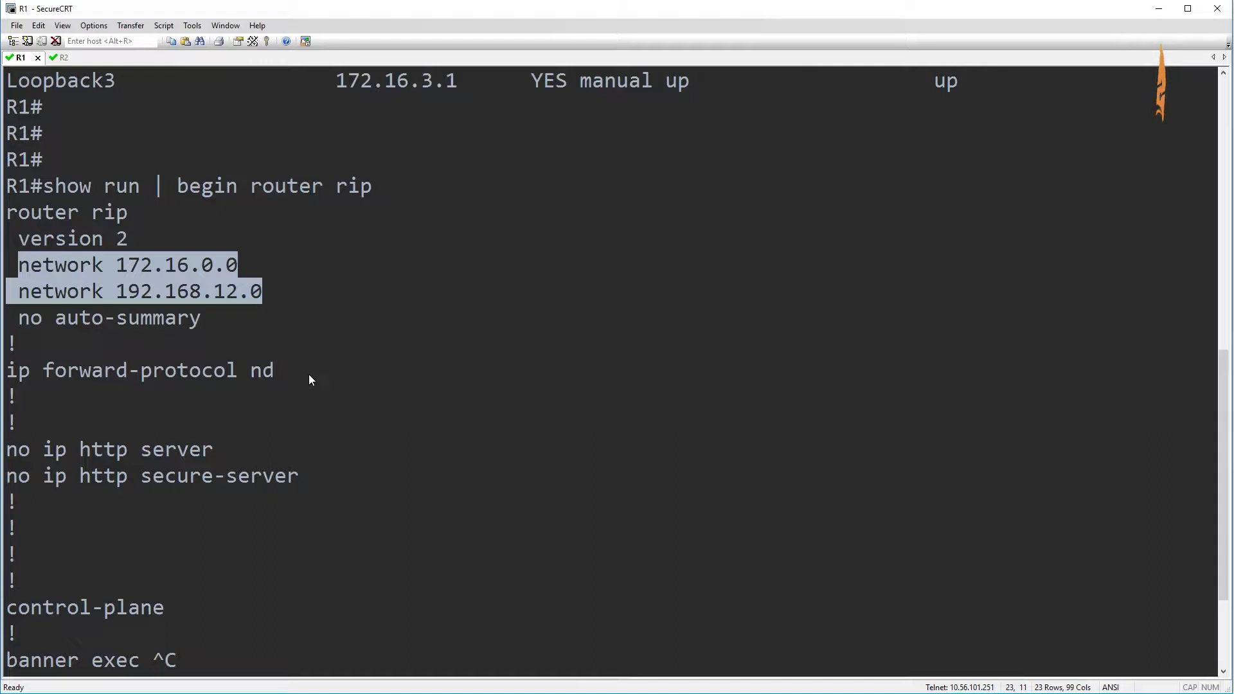
{"action": "left_click", "coordinate": [384, 353]}
{"action": "scroll", "coordinate": [413, 470], "scroll_direction": "down", "scroll_amount": 2}
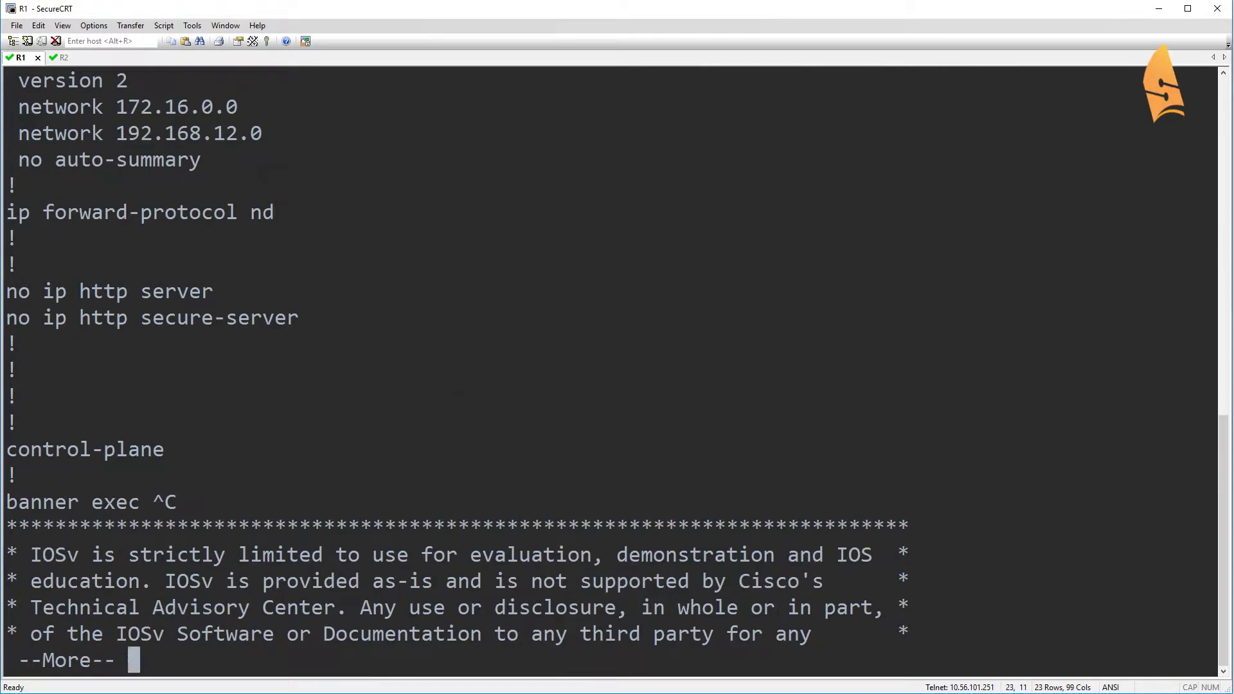
{"action": "key", "text": "space"}
{"action": "key", "text": "q"}
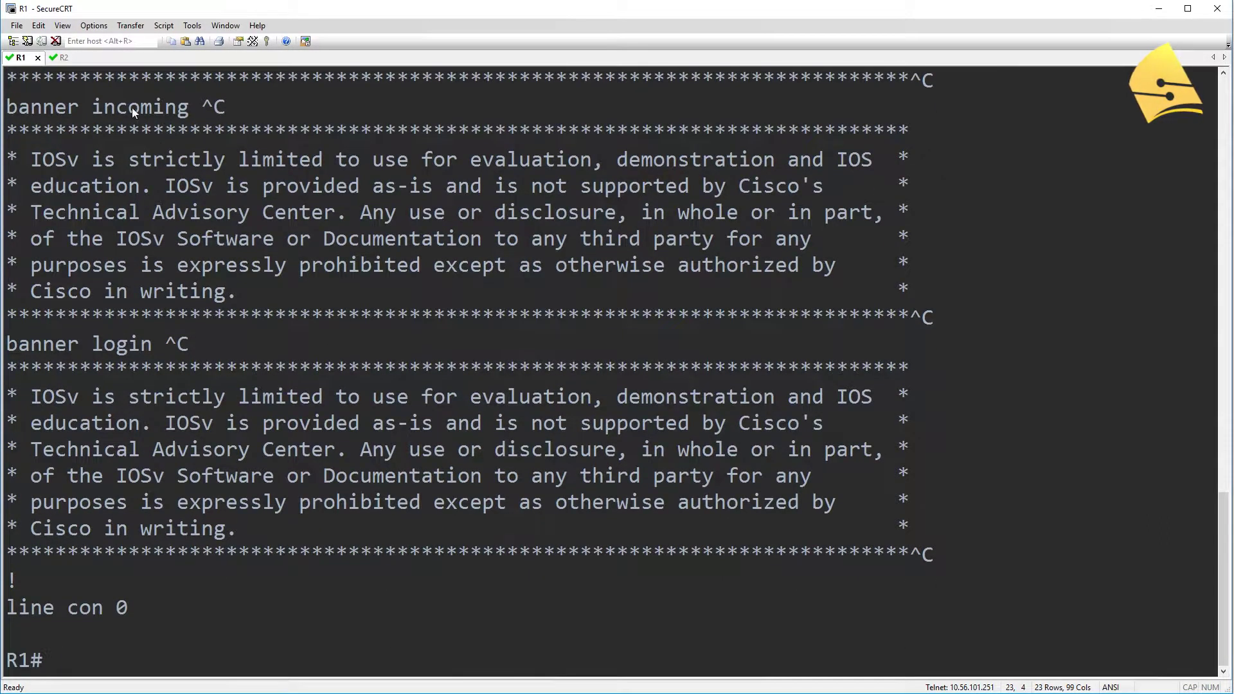
Enter privileged EXEC mode on R2 and review its running configuration starting at "router rip"
{"action": "left_click", "coordinate": [64, 59]}
{"action": "type", "text": "ena"}
{"action": "key", "text": "Return"}
{"action": "type", "text": "s"}
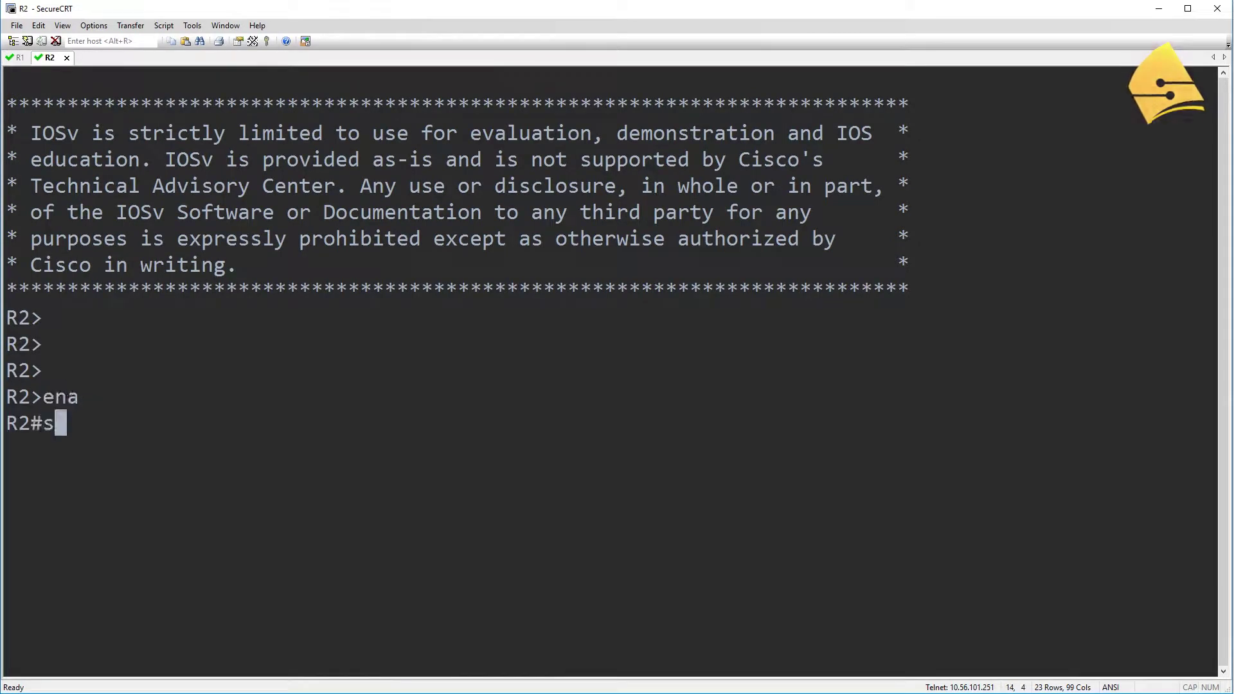
{"action": "type", "text": "how run | begin router "}
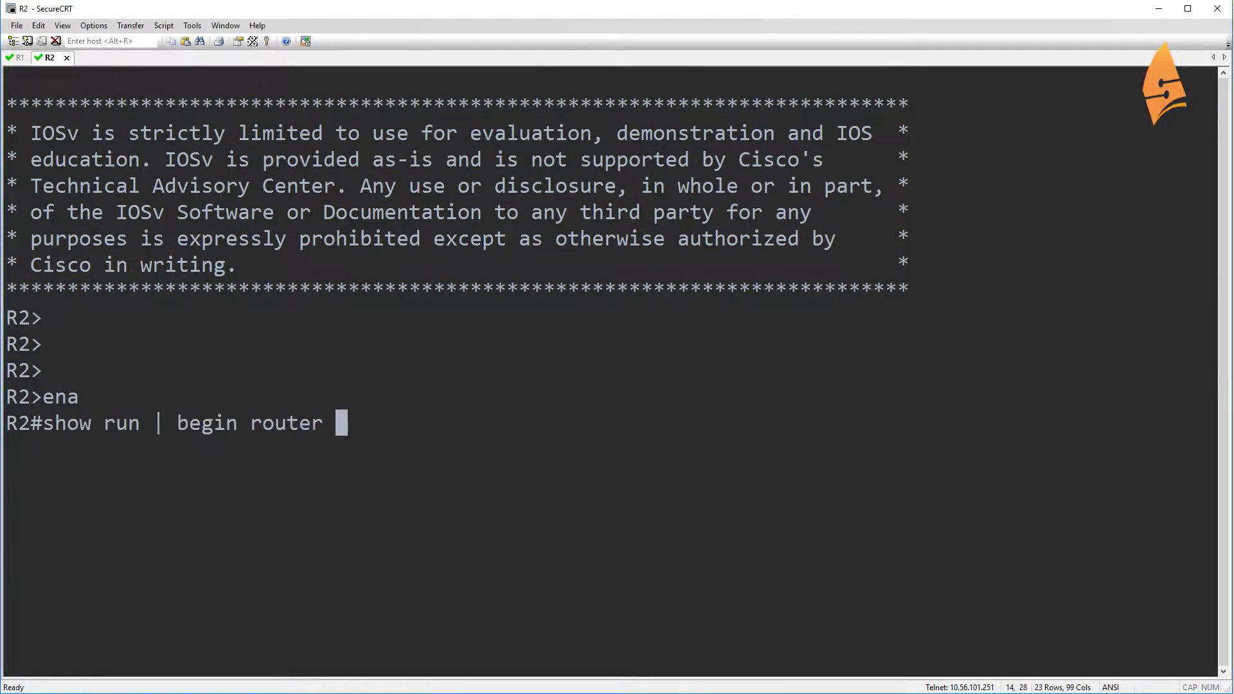
{"action": "type", "text": "rip"}
{"action": "key", "text": "Return"}
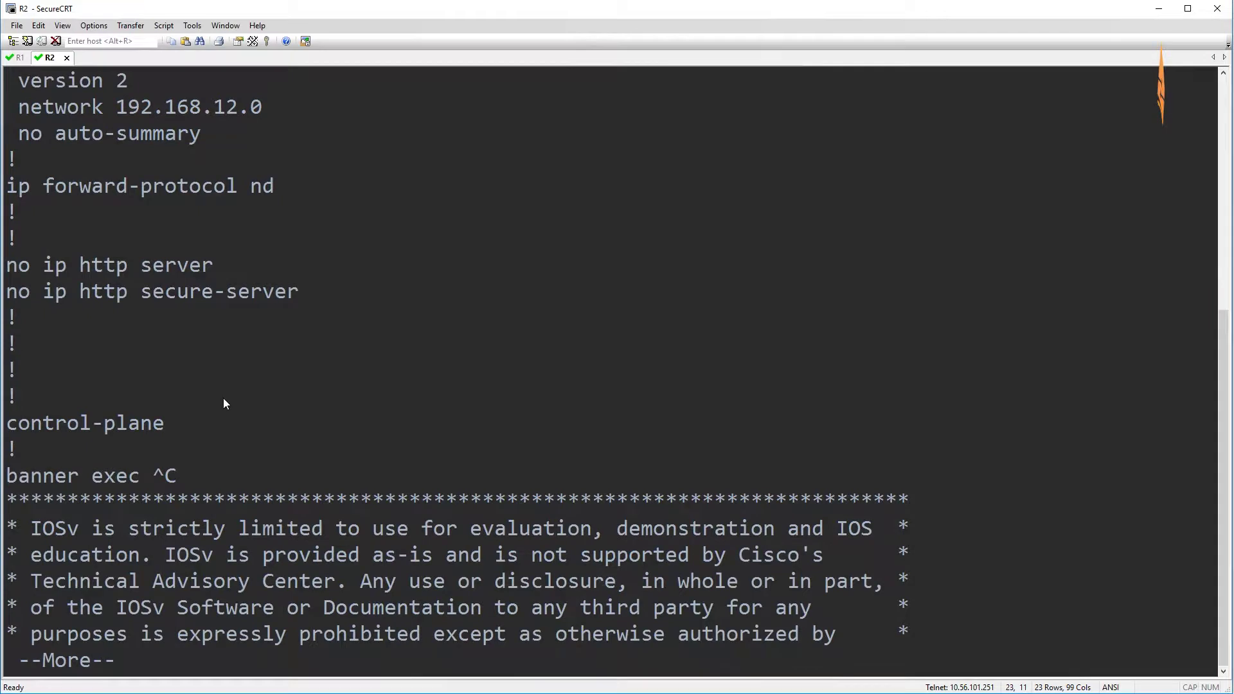
{"action": "scroll", "coordinate": [134, 227], "scroll_direction": "up", "scroll_amount": 3}
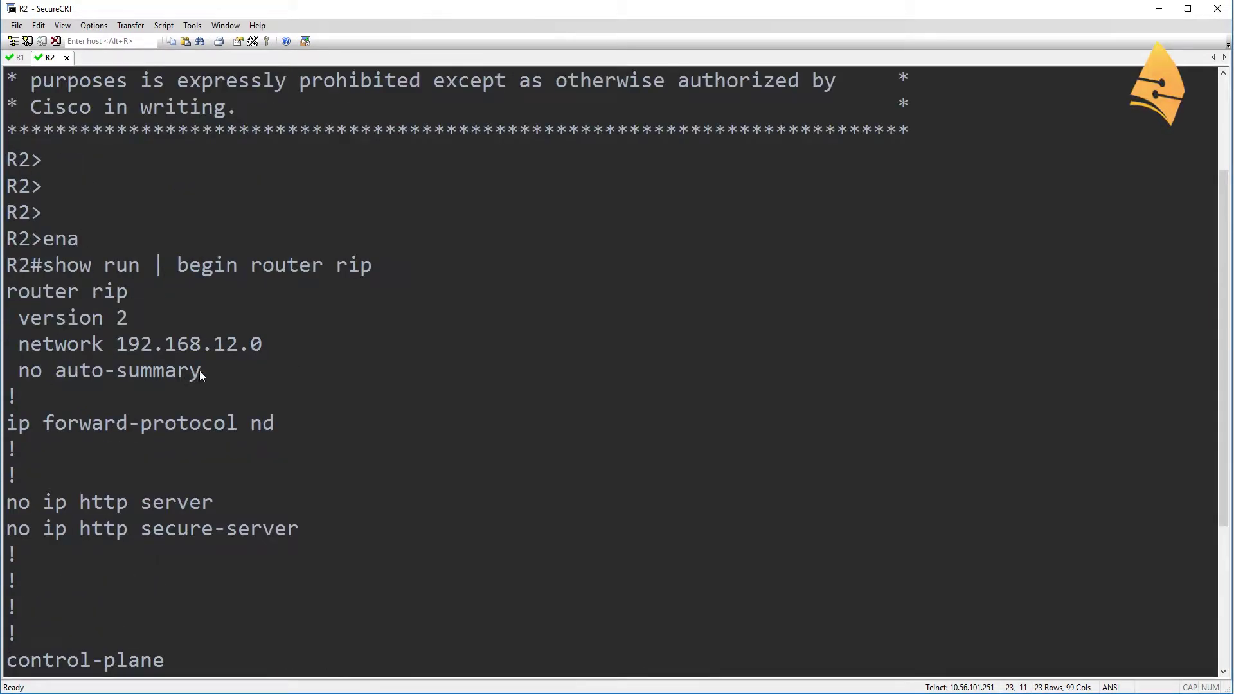
{"action": "left_click_drag", "start_coordinate": [201, 373], "coordinate": [9, 295]}
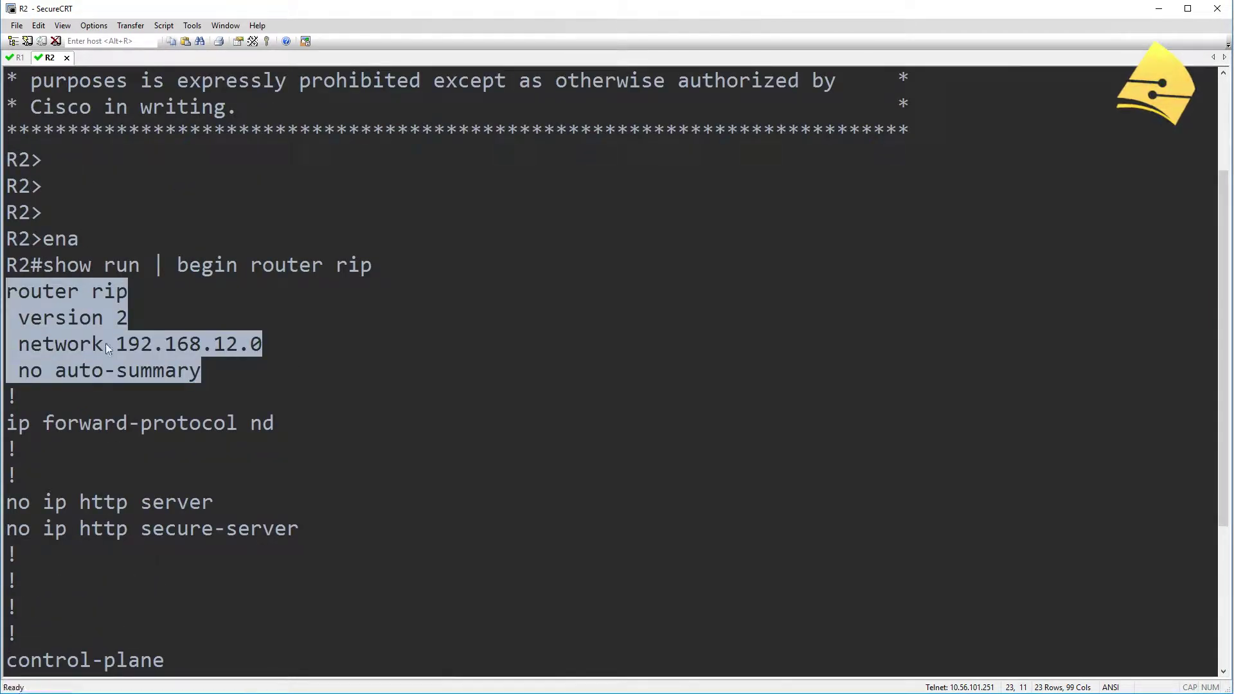
{"action": "left_click", "coordinate": [268, 356]}
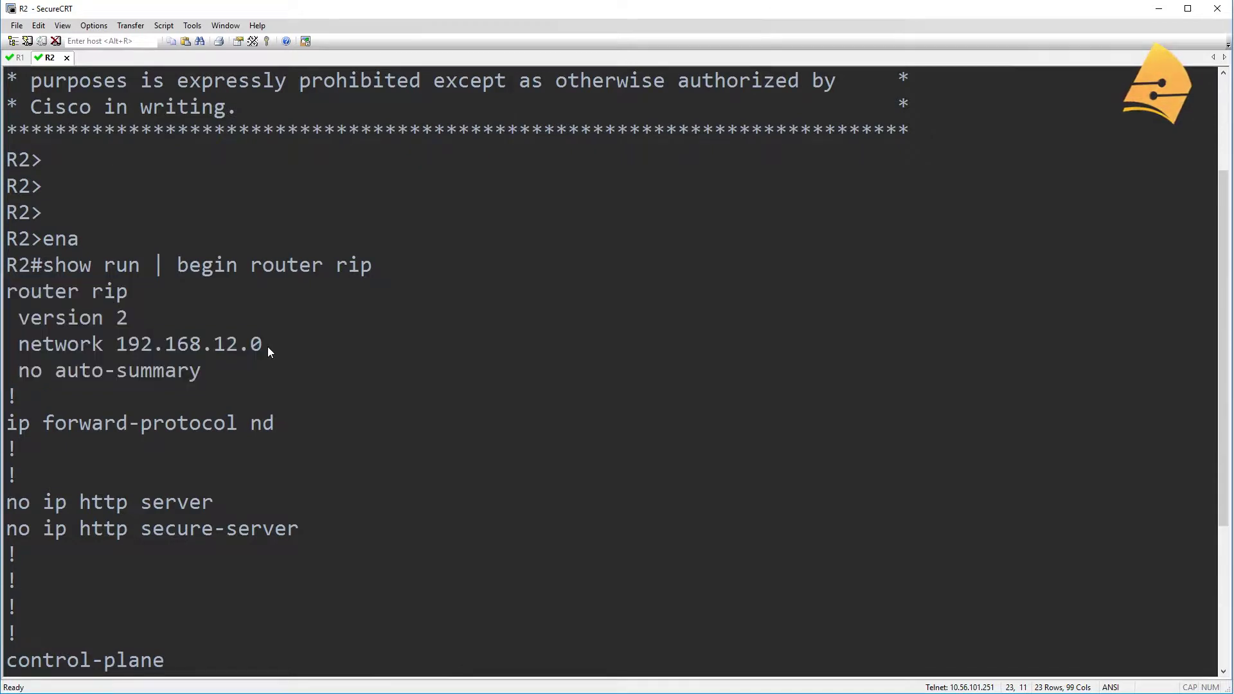
{"action": "double_click", "coordinate": [263, 346]}
{"action": "scroll", "coordinate": [254, 454], "scroll_direction": "down", "scroll_amount": 3}
Quit the configuration listing and display R2's RIP routes, examining the entries learned through RIP
{"action": "type", "text": "qshow ip route rip"}
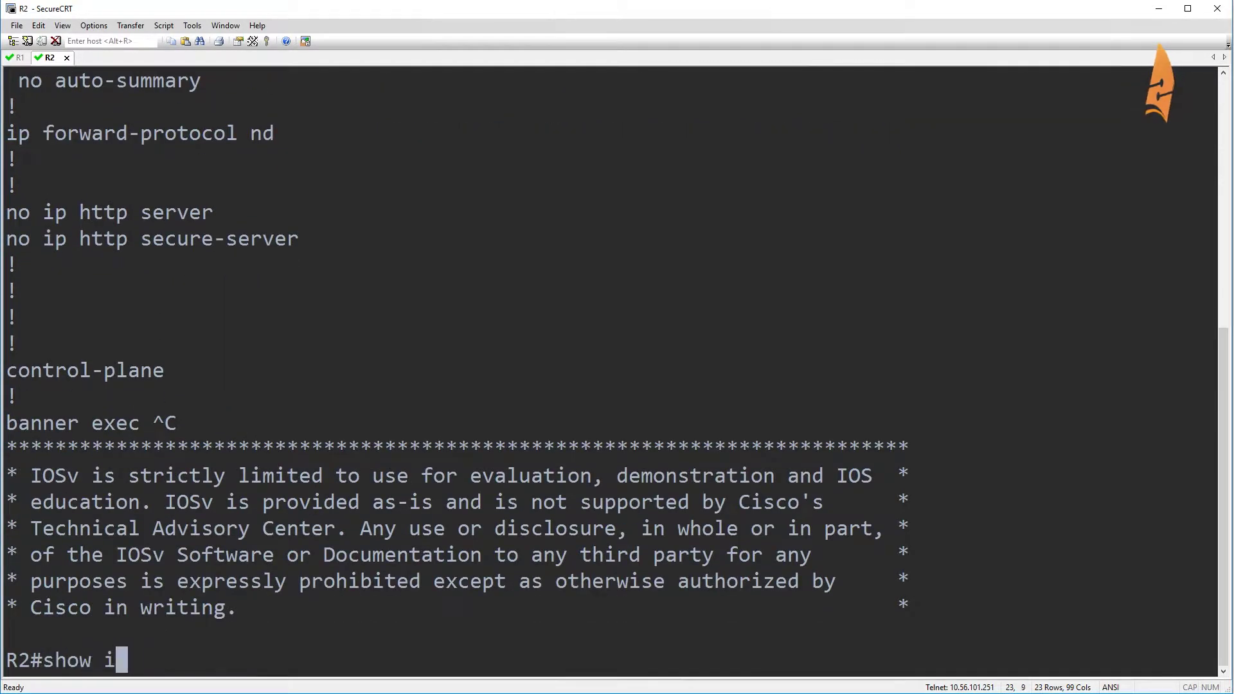
{"action": "key", "text": "Return"}
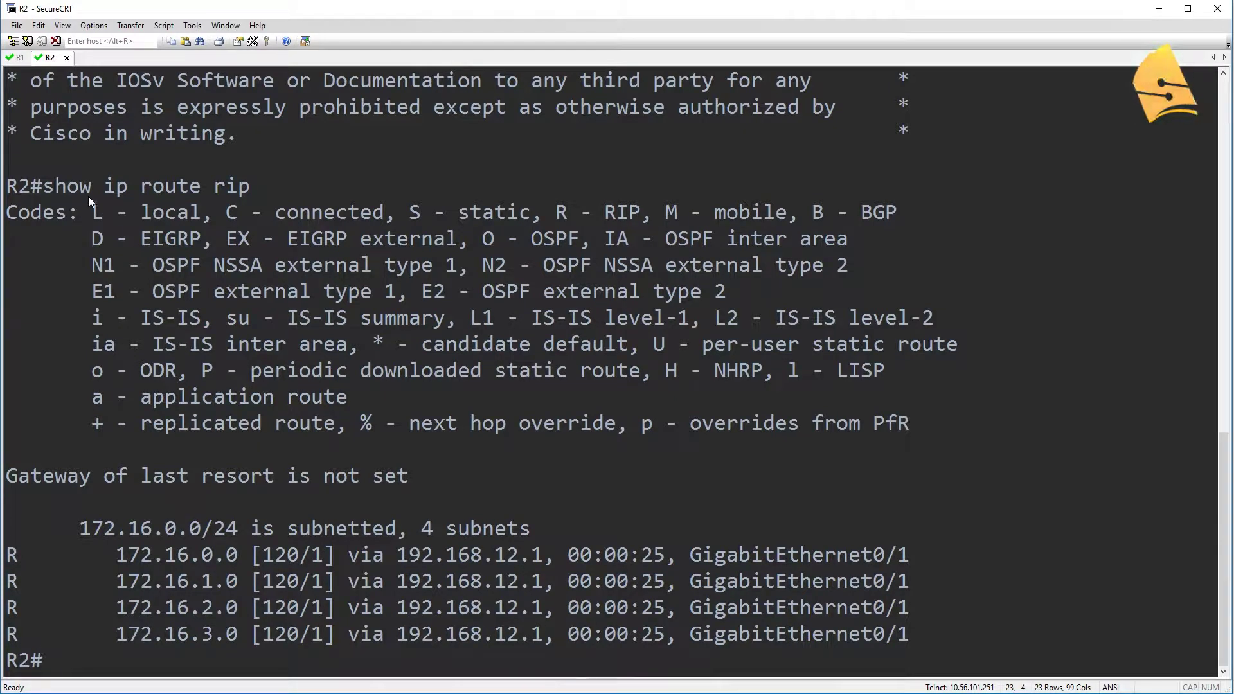
{"action": "left_click_drag", "start_coordinate": [11, 554], "coordinate": [919, 639]}
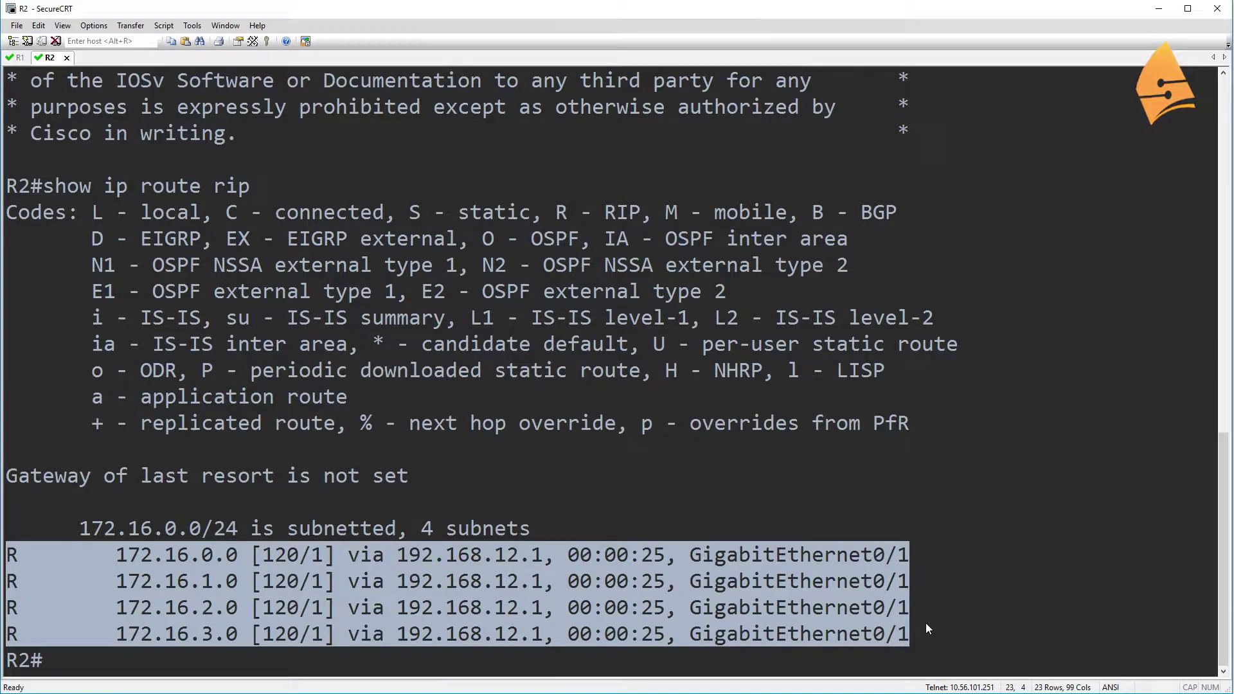
{"action": "key", "text": "Return"}
{"action": "key", "text": "Return"}
{"action": "key", "text": "Return"}
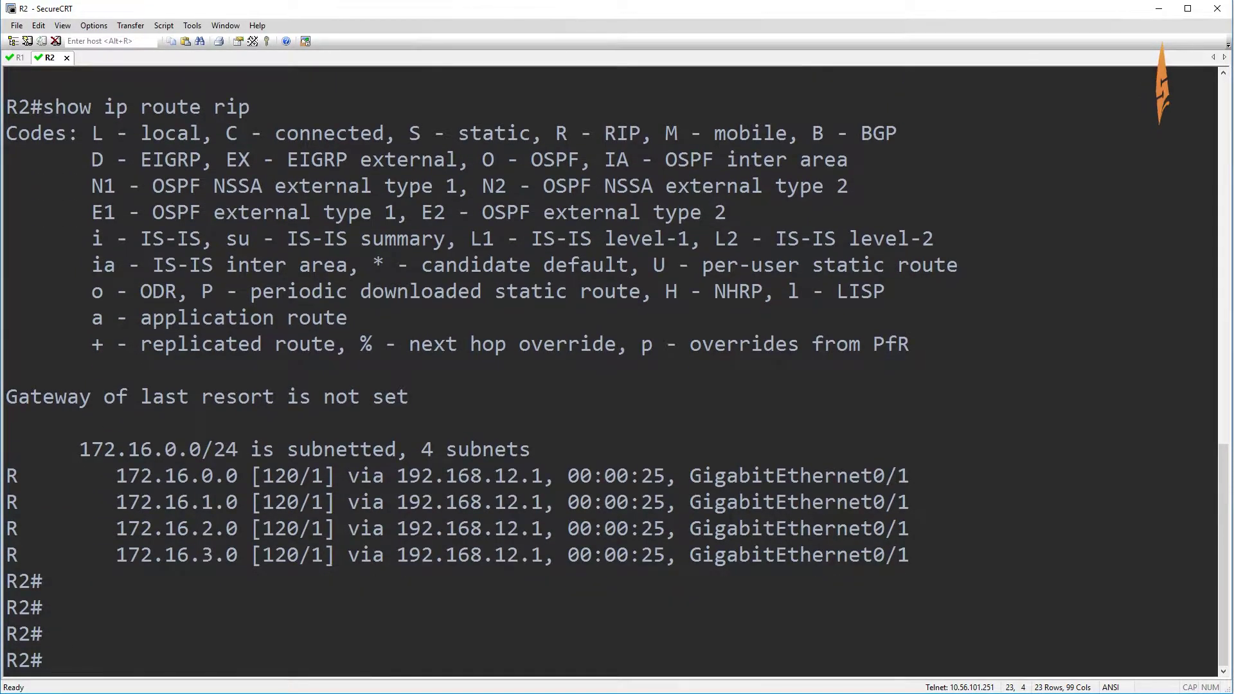
Enable RIP debugging on R2 with "debug ip rip" and examine the routes in the received version 2 update
{"action": "type", "text": "debug ip rip"}
{"action": "key", "text": "Return"}
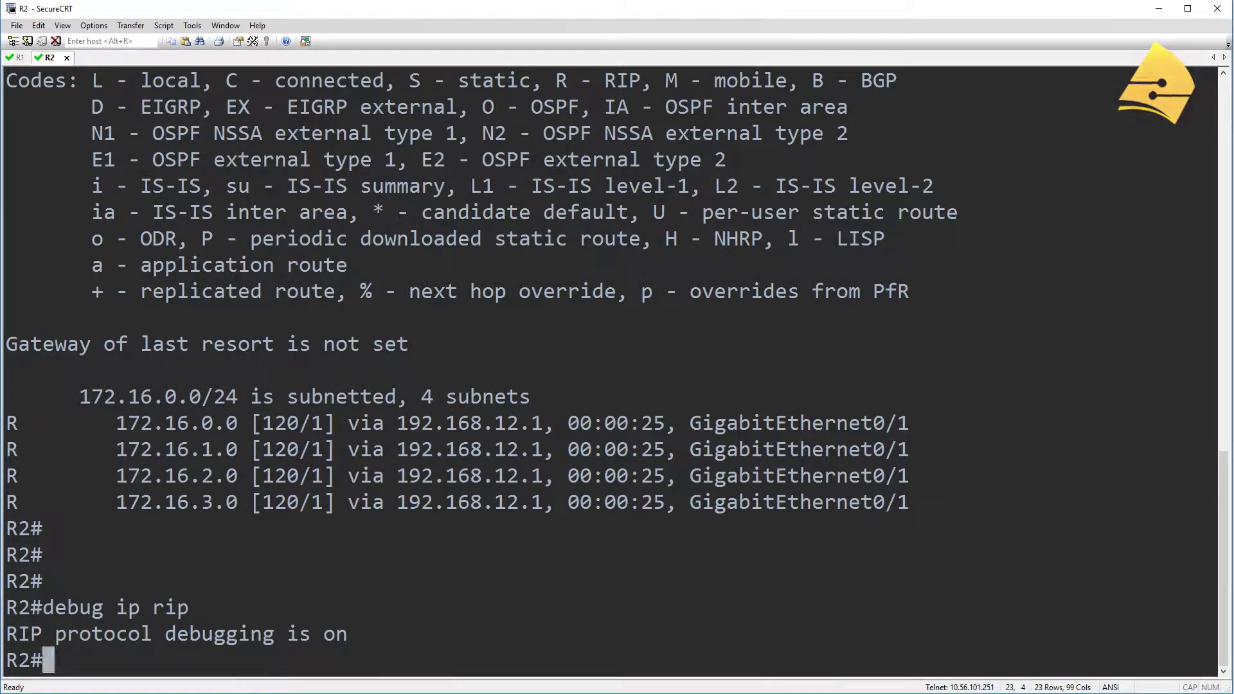
{"action": "key", "text": "Return"}
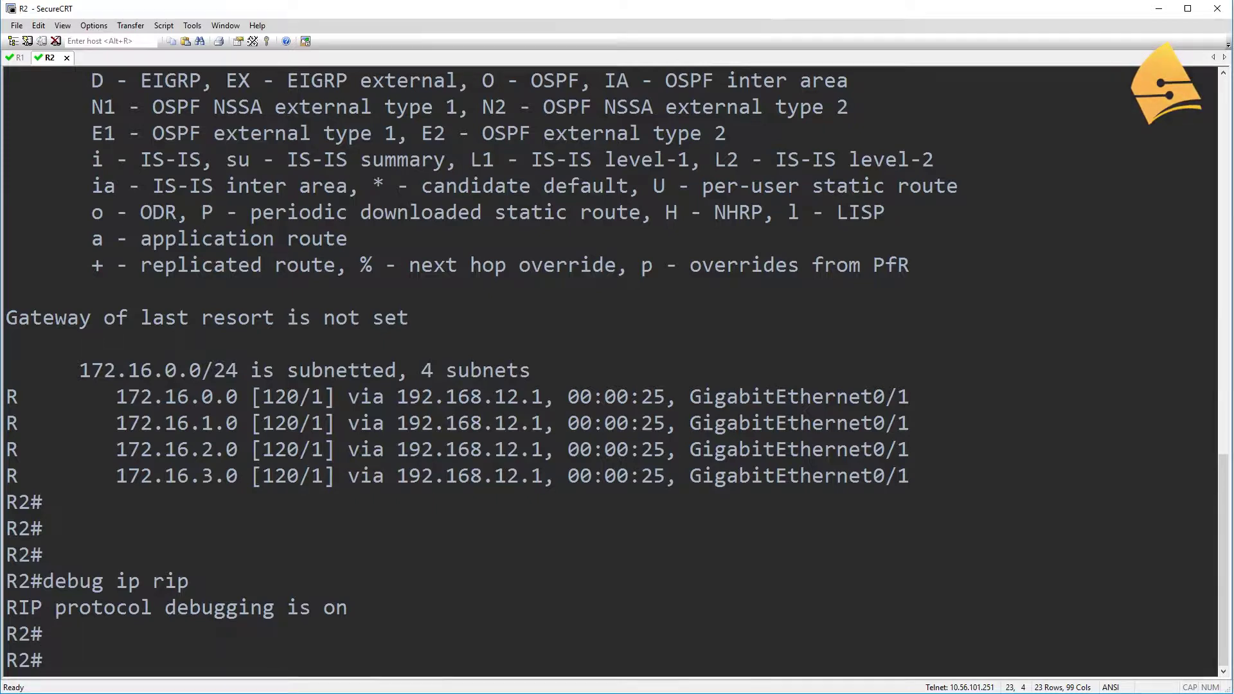
{"action": "key", "text": "Return"}
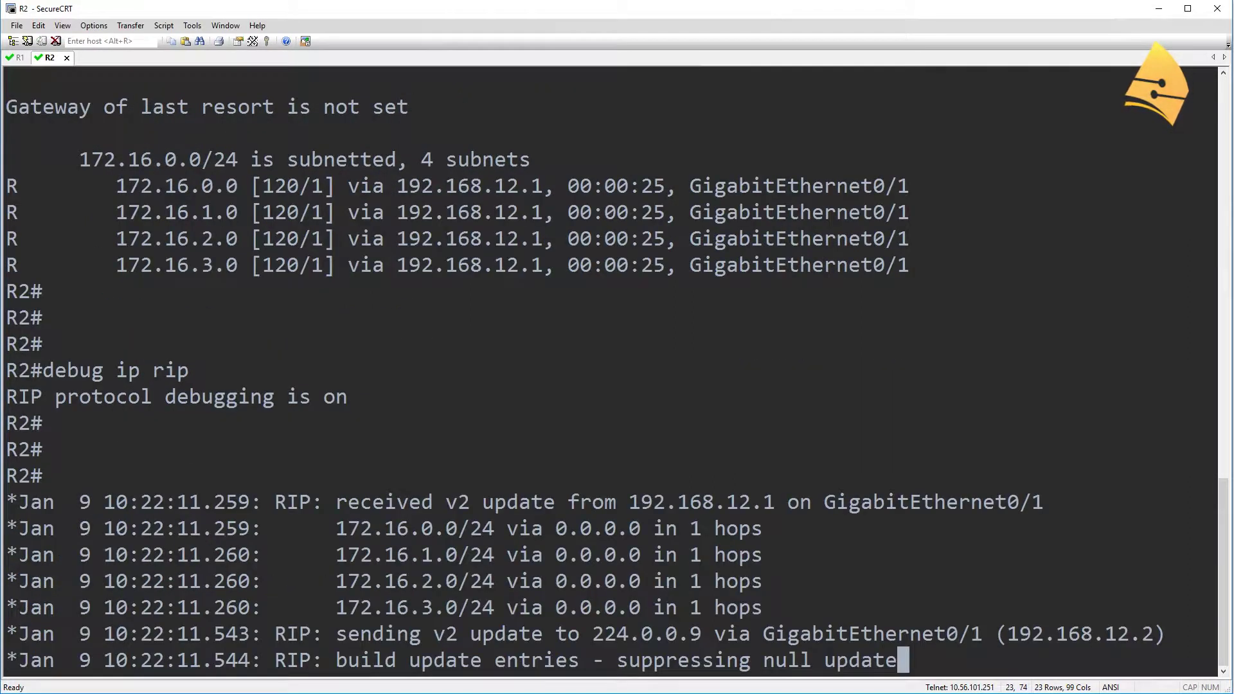
{"action": "key", "text": "Return"}
{"action": "key", "text": "Return"}
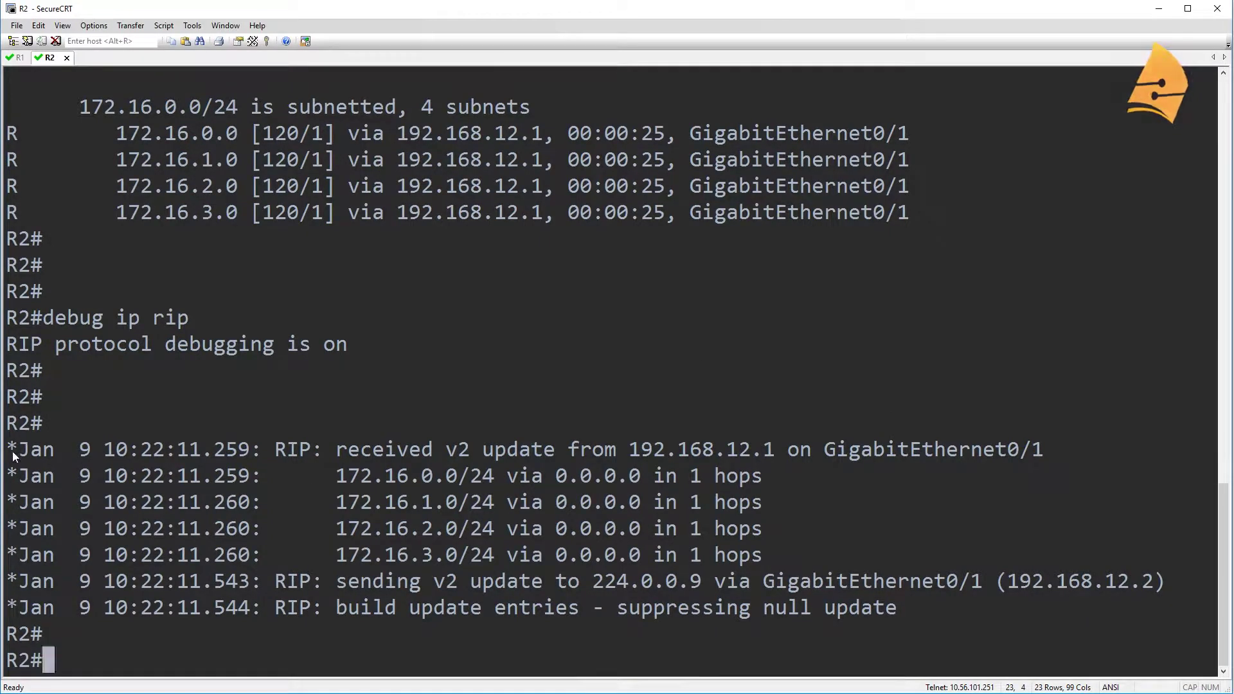
{"action": "left_click_drag", "start_coordinate": [322, 455], "coordinate": [554, 446]}
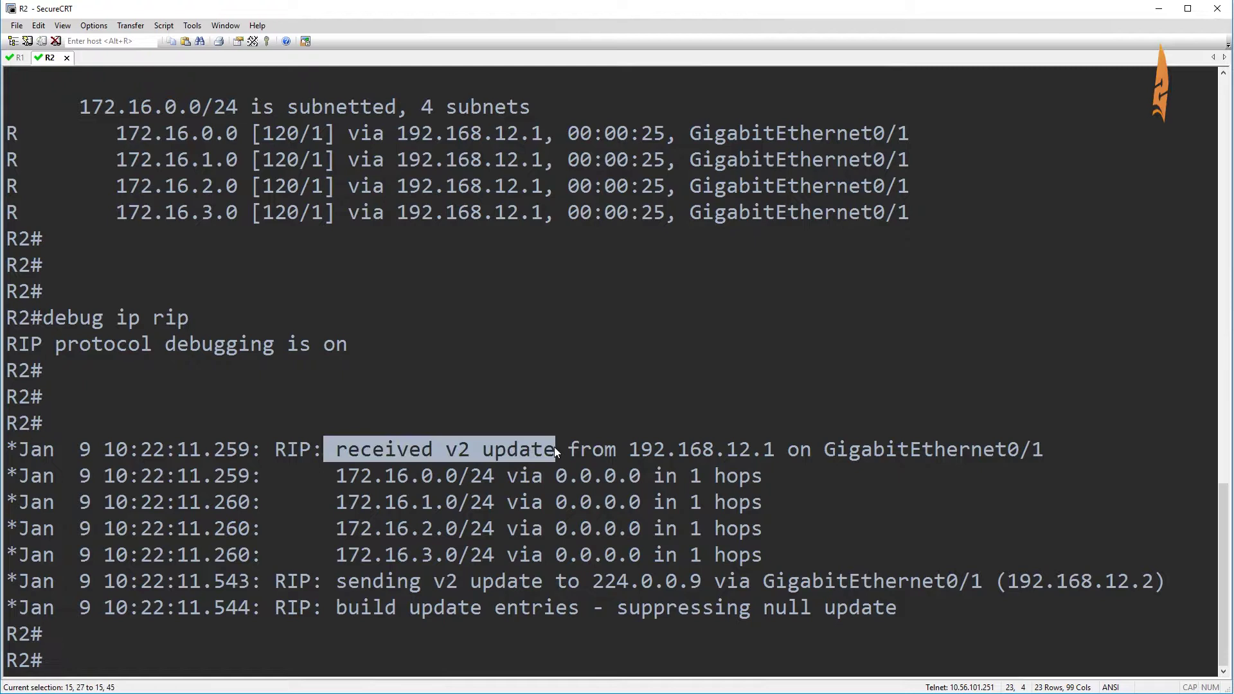
{"action": "left_click_drag", "start_coordinate": [14, 476], "coordinate": [867, 548]}
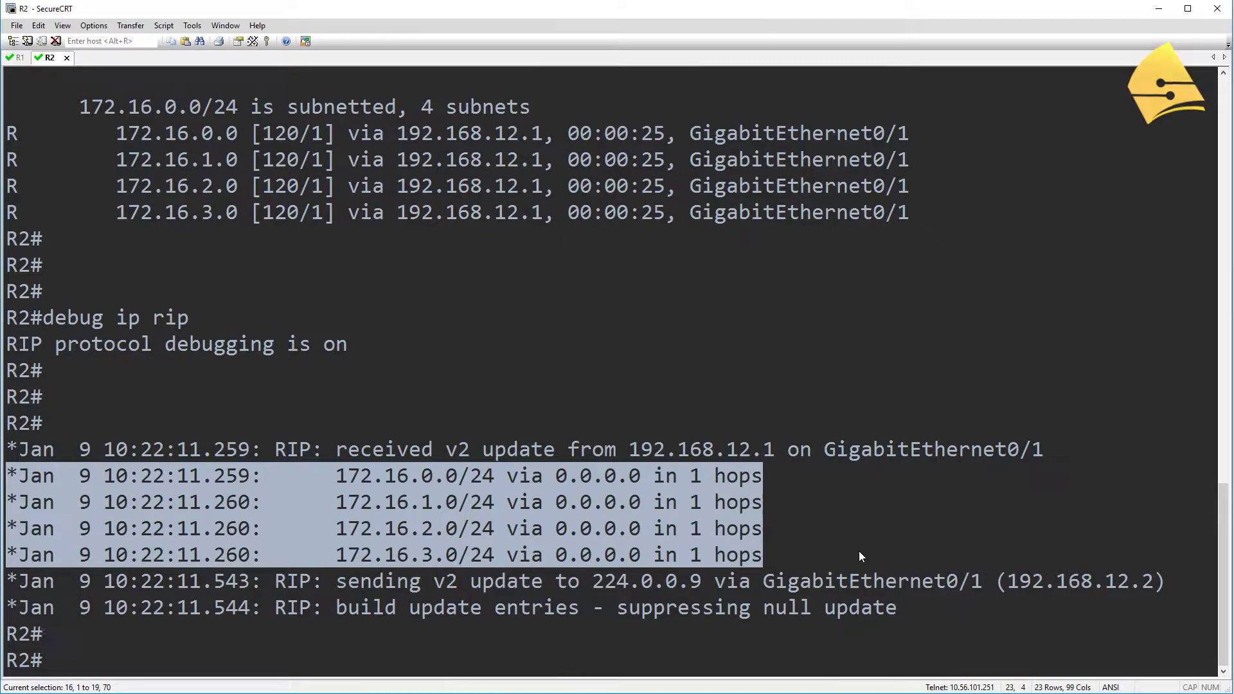
{"action": "left_click", "coordinate": [874, 649]}
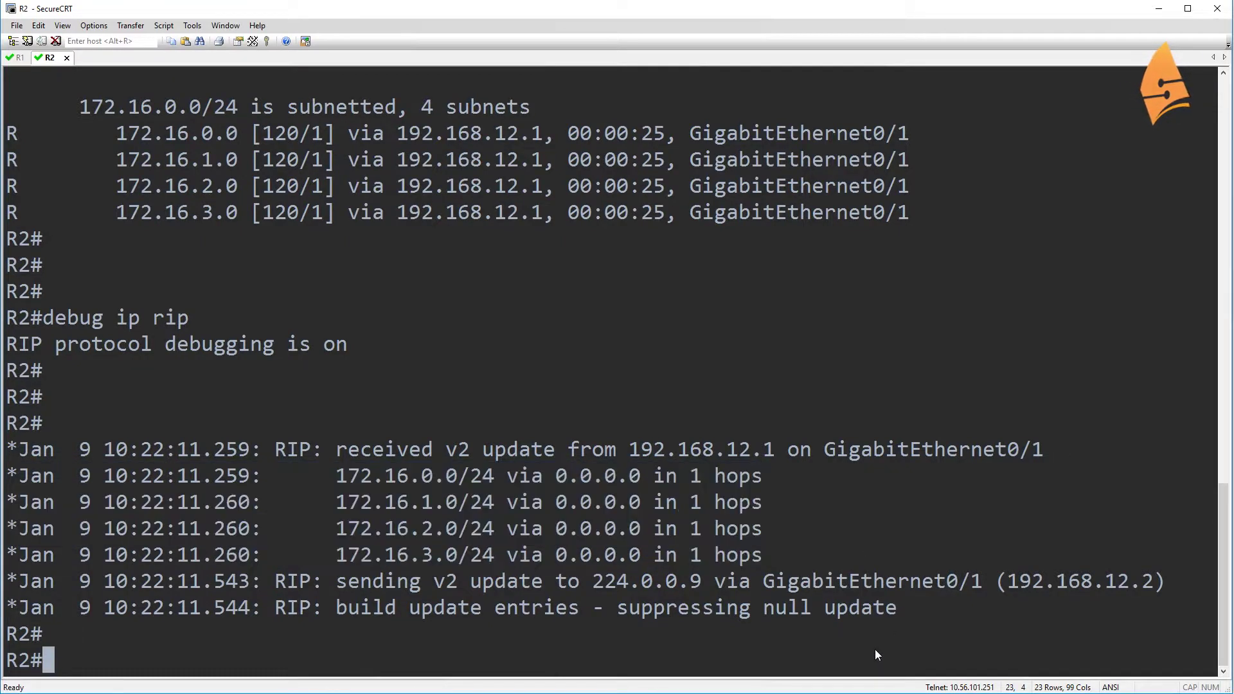
{"action": "key", "text": "Return"}
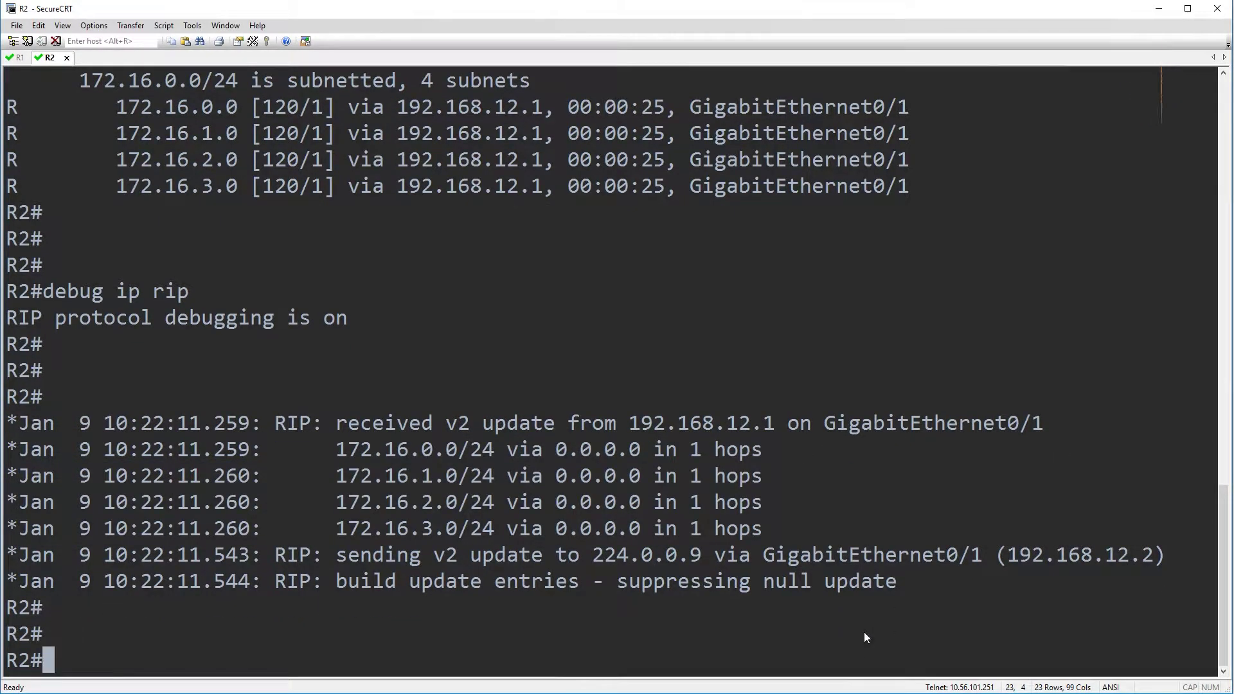
Shut down interface Loopback0 on R1 from global configuration mode
{"action": "left_click", "coordinate": [20, 57]}
{"action": "key", "text": "Return"}
{"action": "key", "text": "Return"}
{"action": "type", "text": "conf t"}
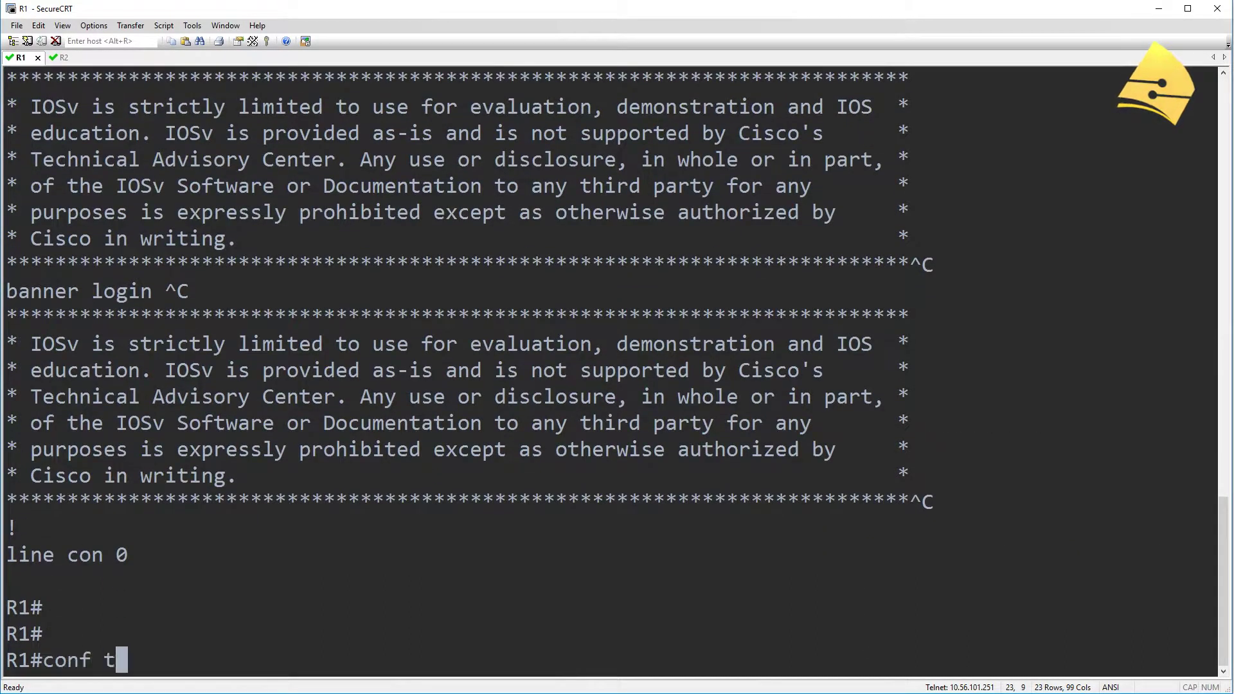
{"action": "key", "text": "Return"}
{"action": "type", "text": "int "}
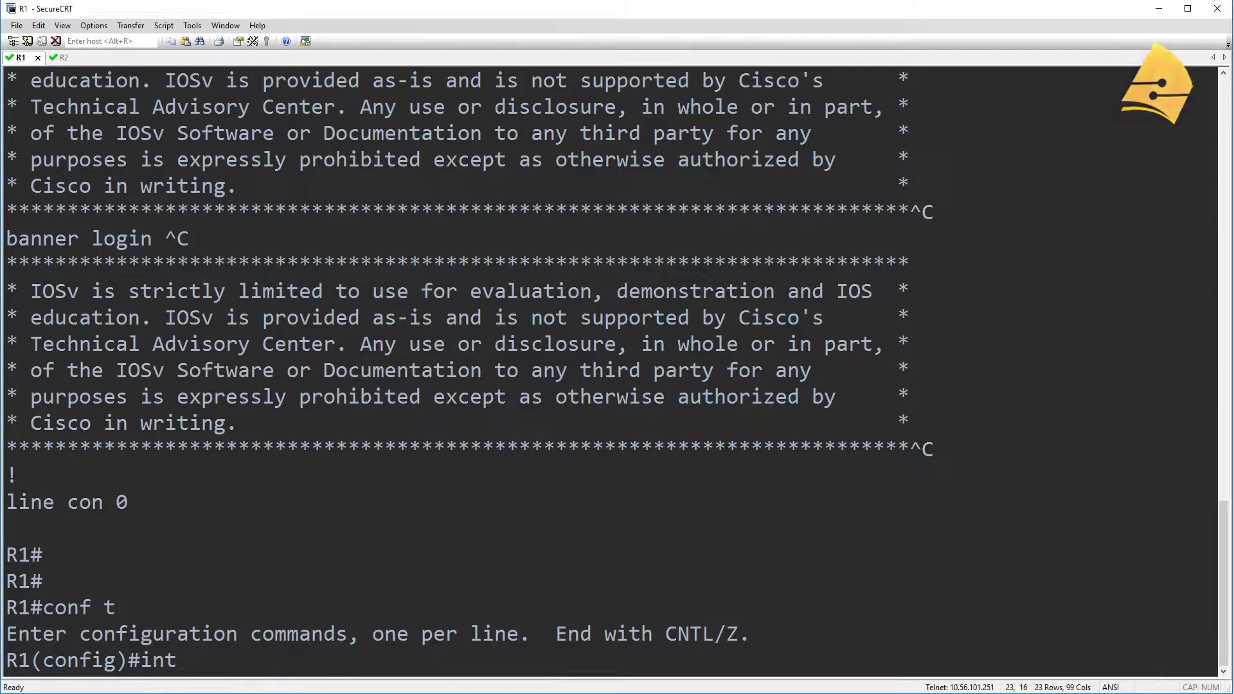
{"action": "type", "text": "l0"}
{"action": "key", "text": "Return"}
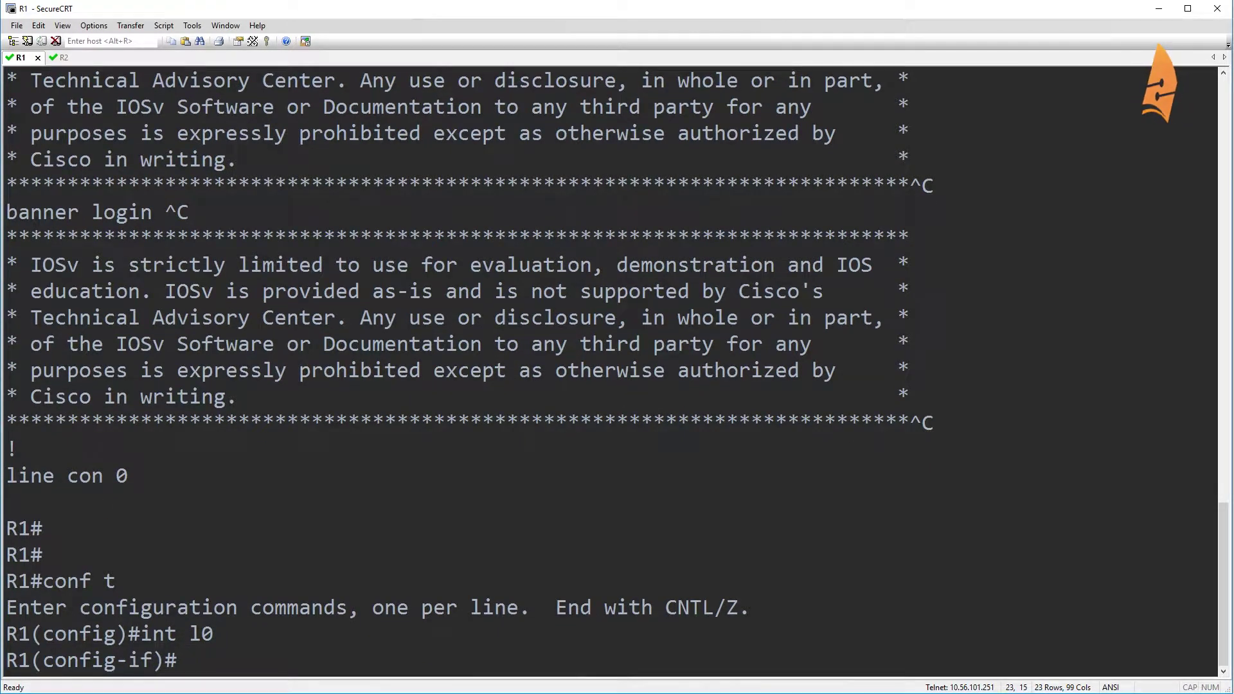
{"action": "type", "text": "shutdown"}
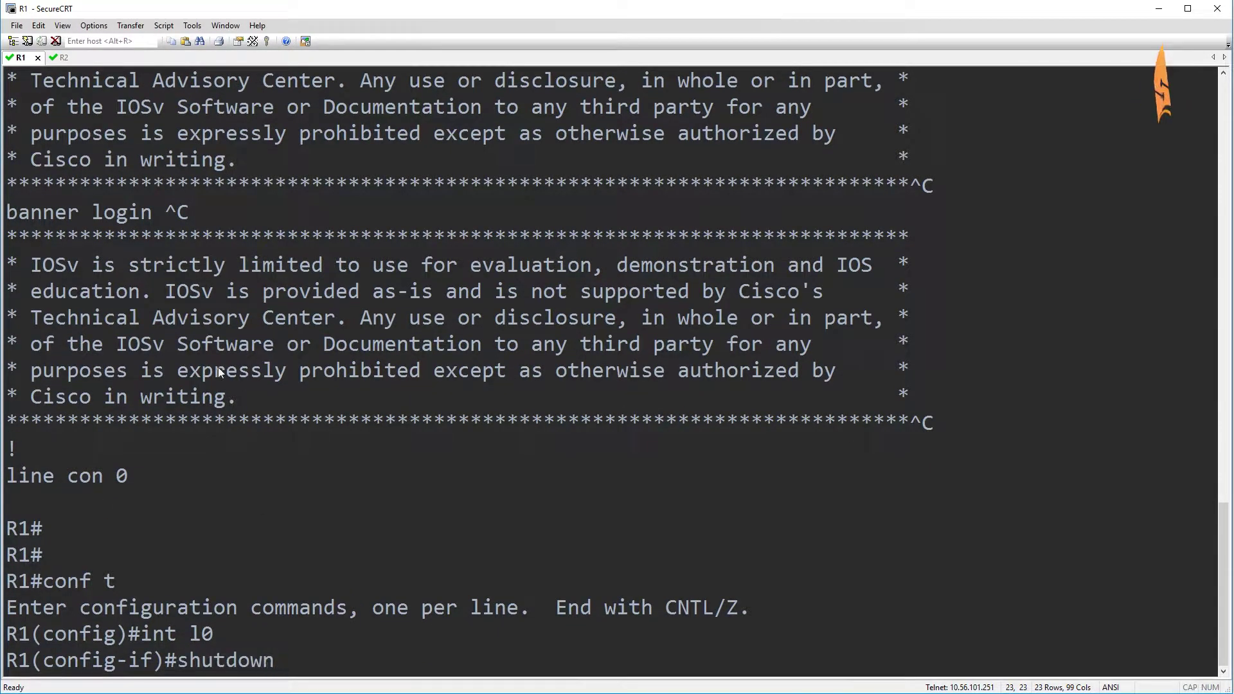
{"action": "key", "text": "Return"}
Switch to R2 and examine the latest RIP update received from R1 in the debug output, checking the 172.16.0.0/24 entry and its hop count
{"action": "left_click", "coordinate": [64, 58]}
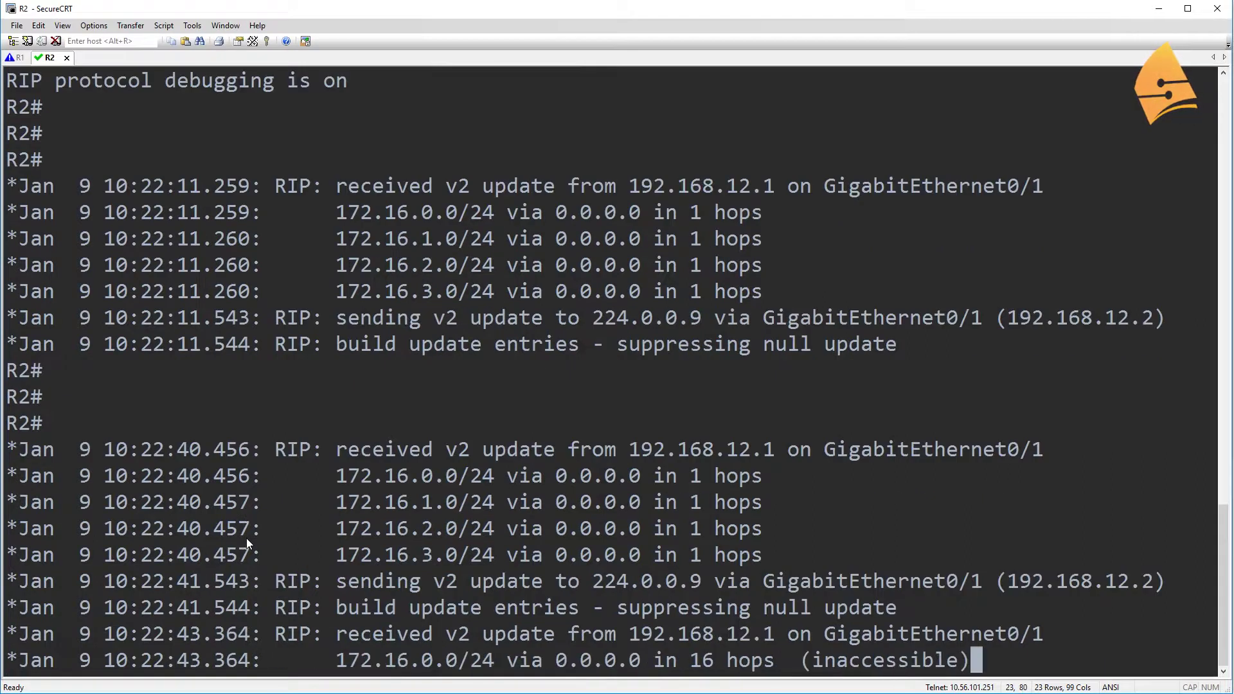
{"action": "key", "text": "Return"}
{"action": "key", "text": "Return"}
{"action": "key", "text": "Return"}
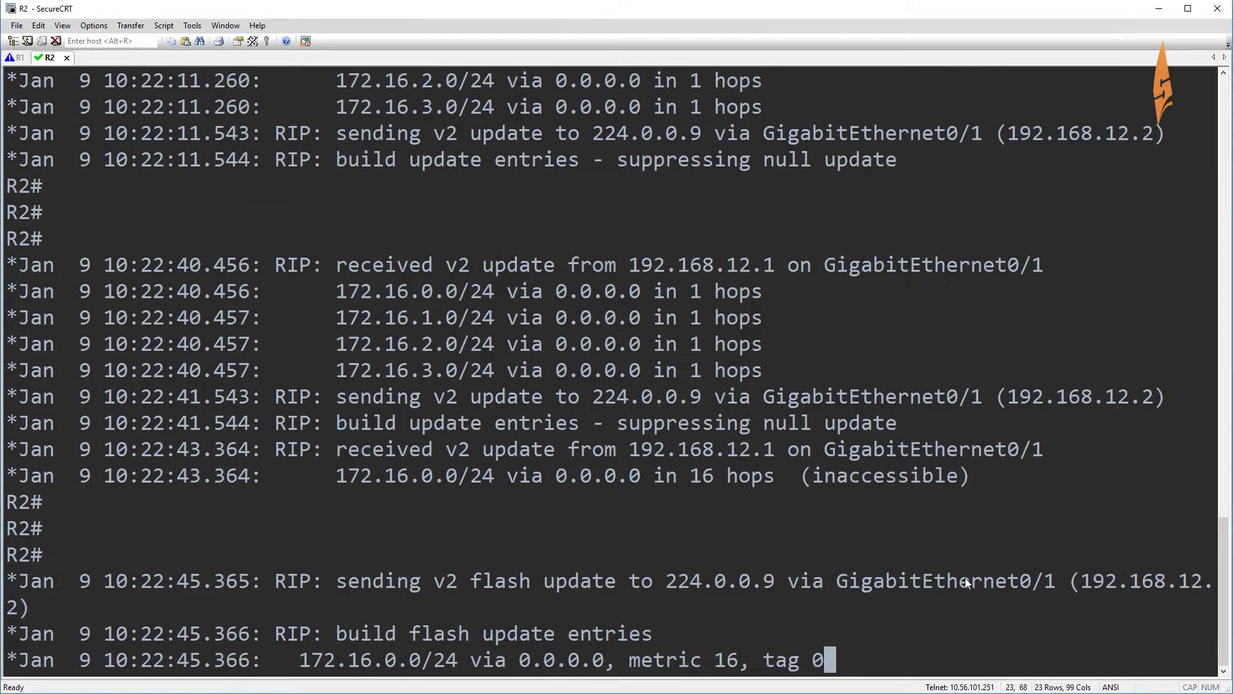
{"action": "left_click_drag", "start_coordinate": [8, 450], "coordinate": [985, 477]}
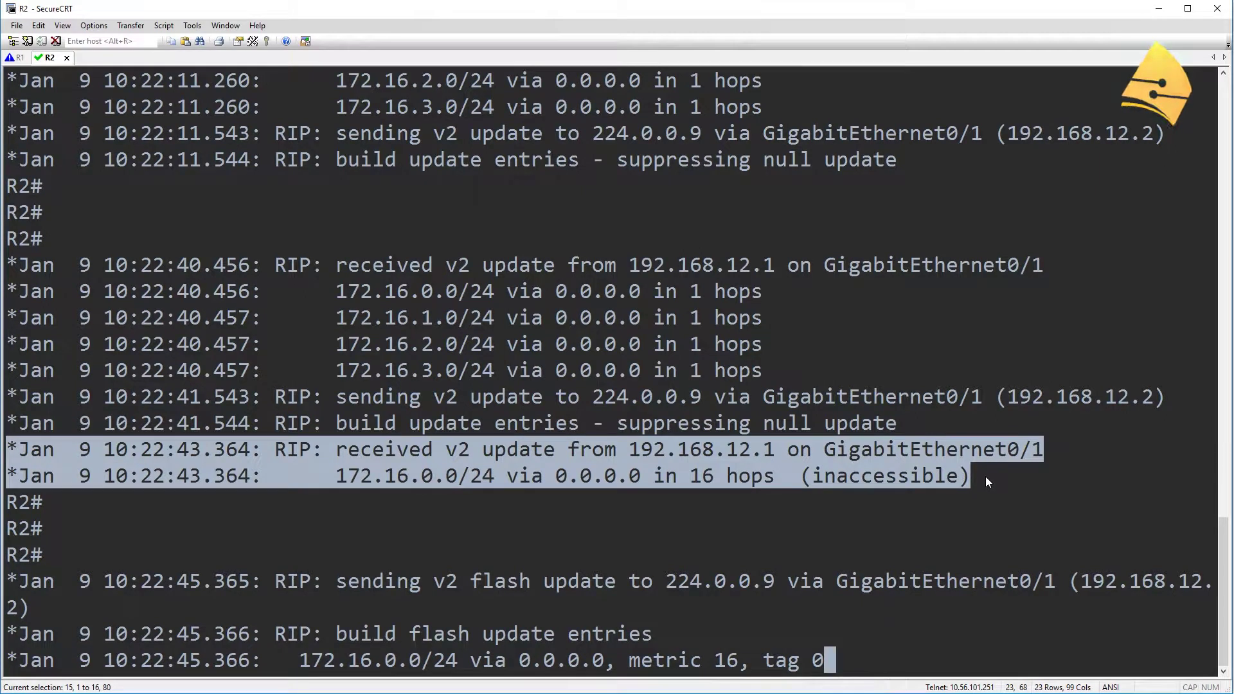
{"action": "left_click", "coordinate": [450, 503]}
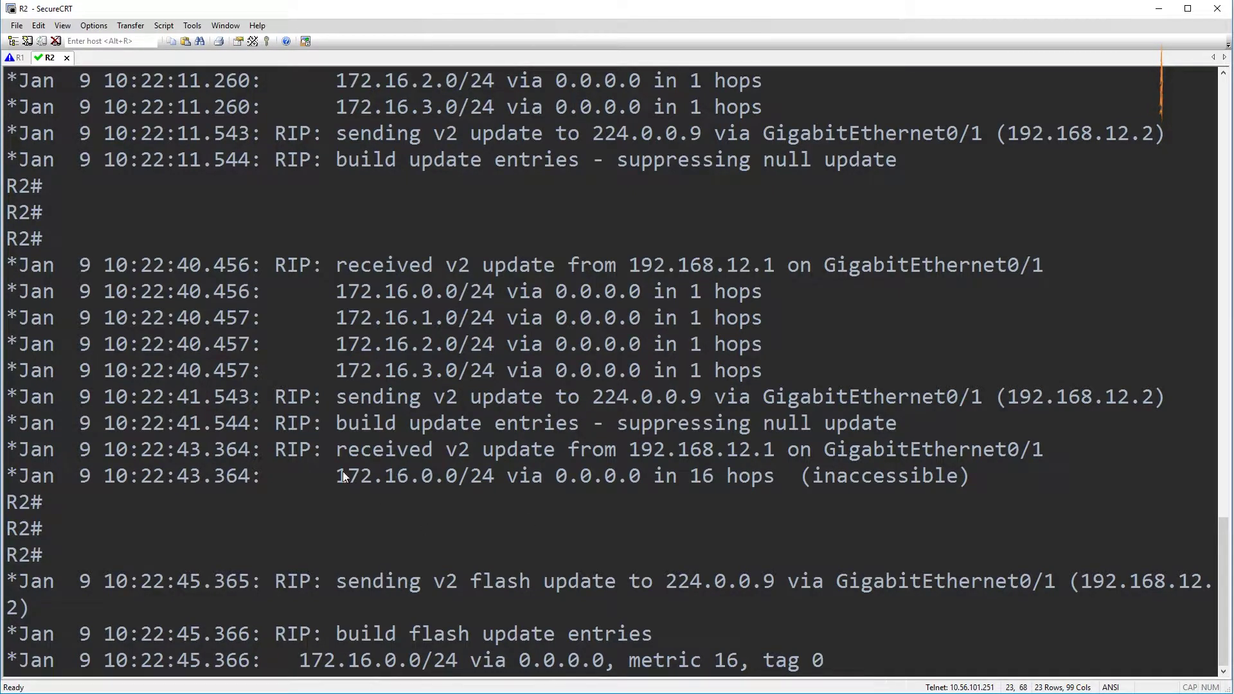
{"action": "left_click_drag", "start_coordinate": [329, 476], "coordinate": [495, 481]}
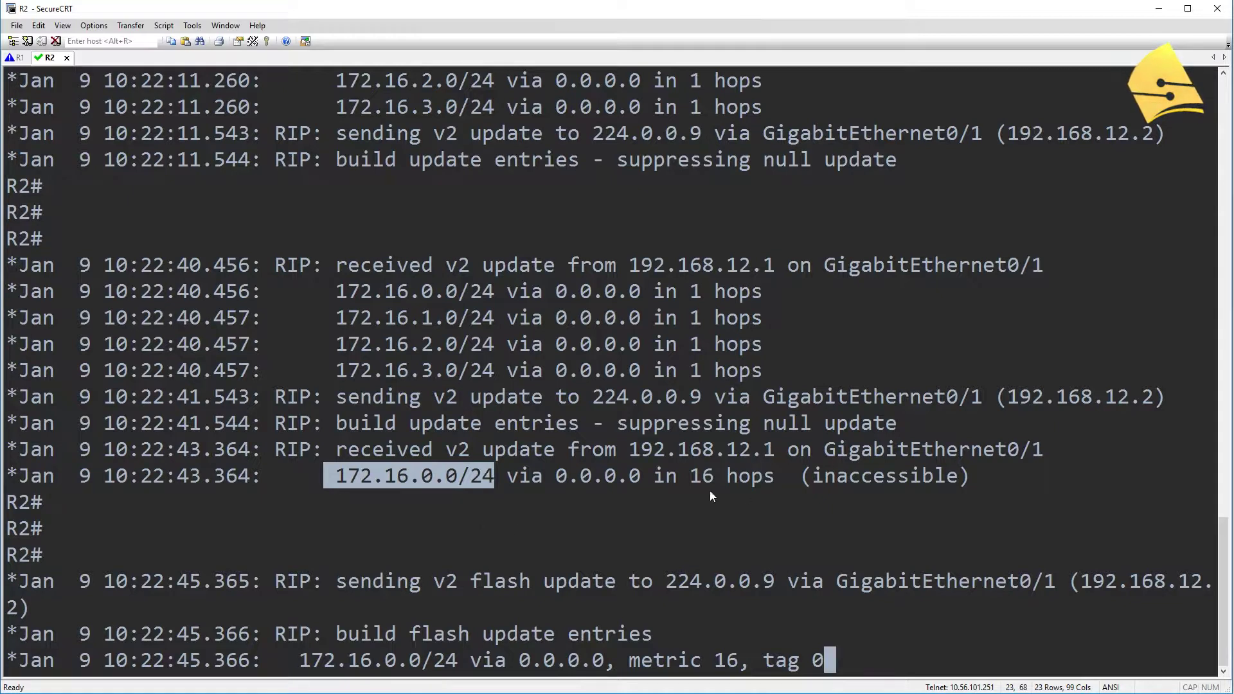
{"action": "left_click_drag", "start_coordinate": [970, 476], "coordinate": [696, 477]}
{"action": "left_click", "coordinate": [664, 542]}
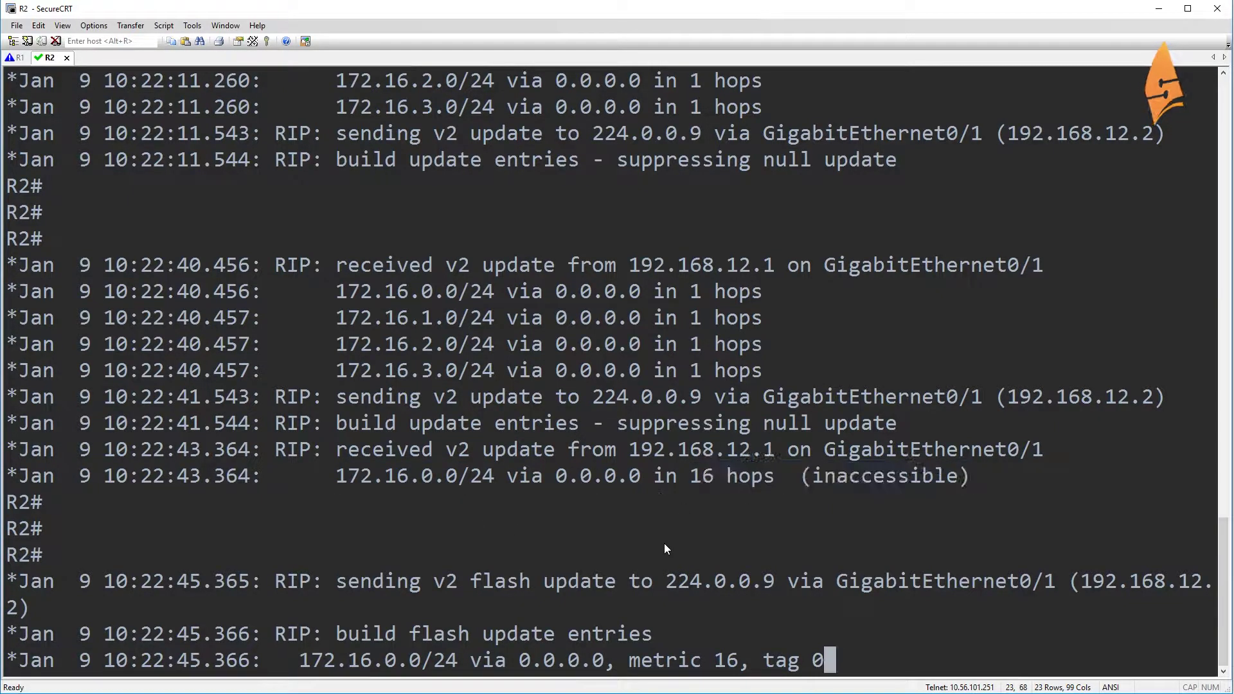
{"action": "key", "text": "Return"}
{"action": "key", "text": "Return"}
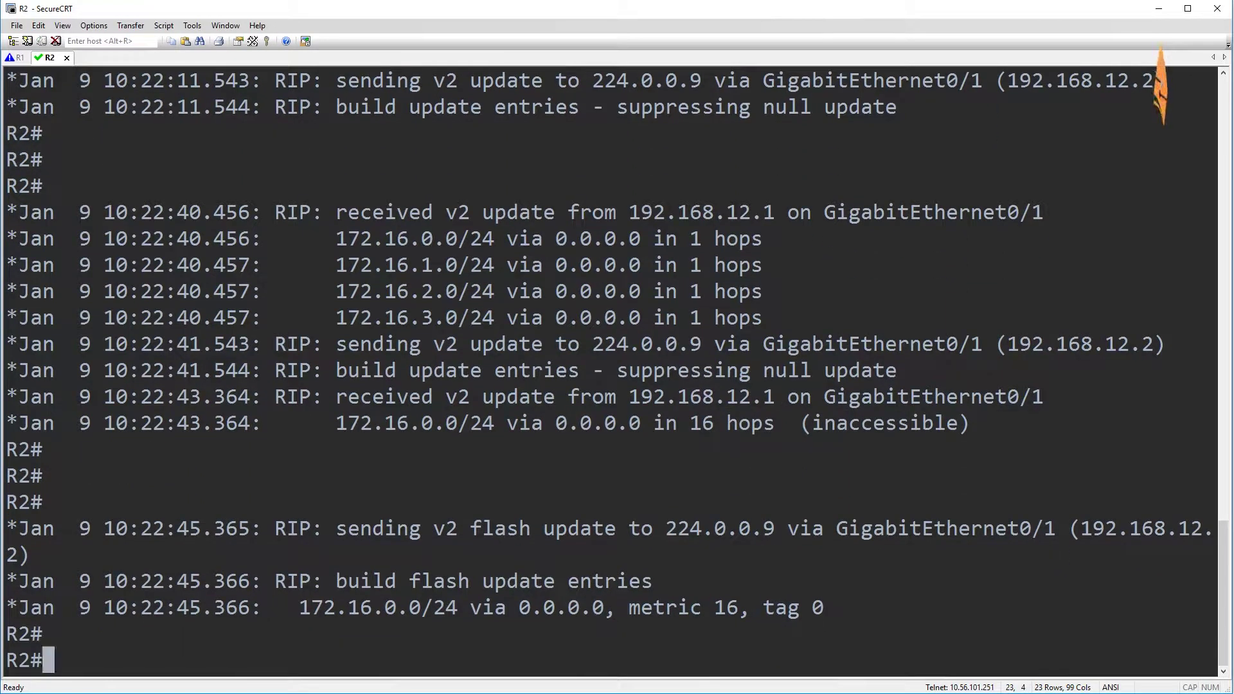
Bring interface Loopback0 on R1 back up with "no shut"
{"action": "left_click", "coordinate": [19, 57]}
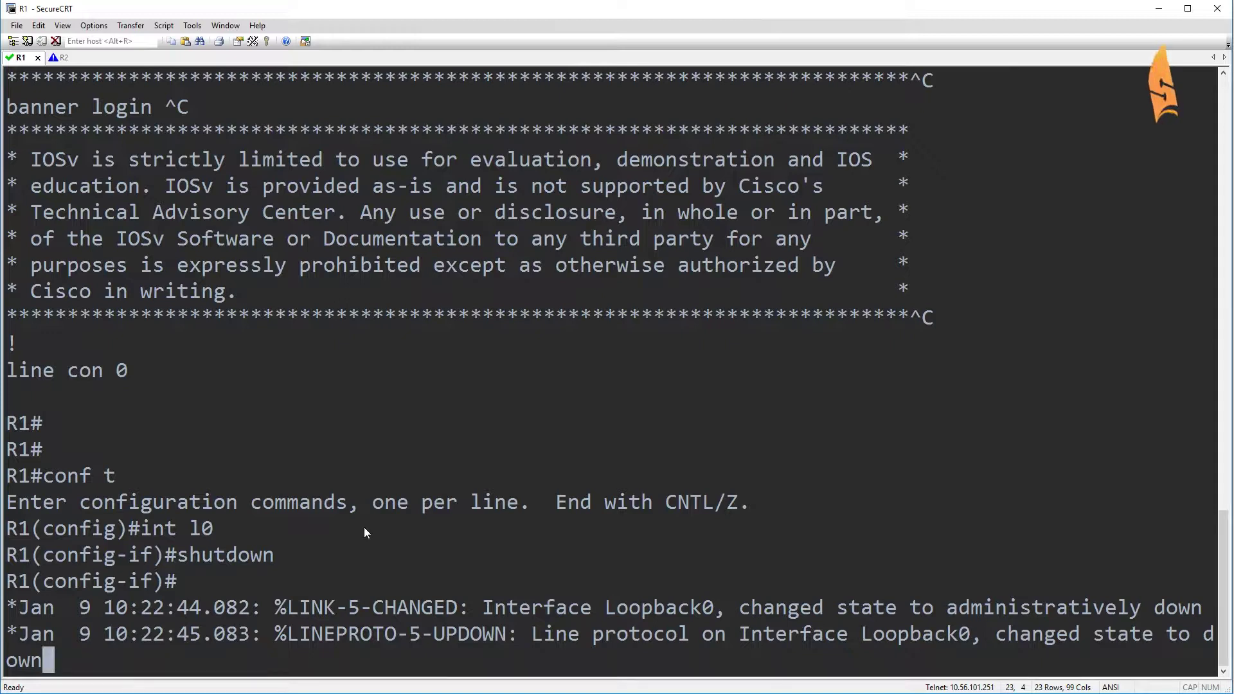
{"action": "key", "text": "Return"}
{"action": "key", "text": "Return"}
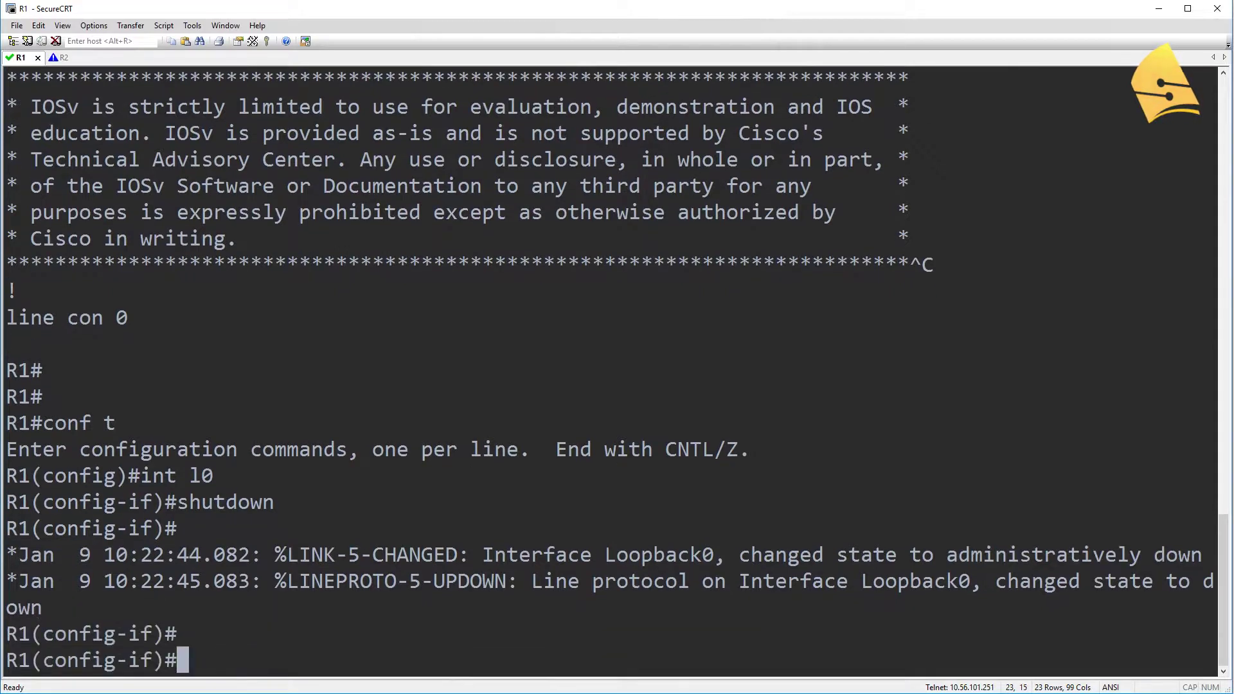
{"action": "type", "text": "no"}
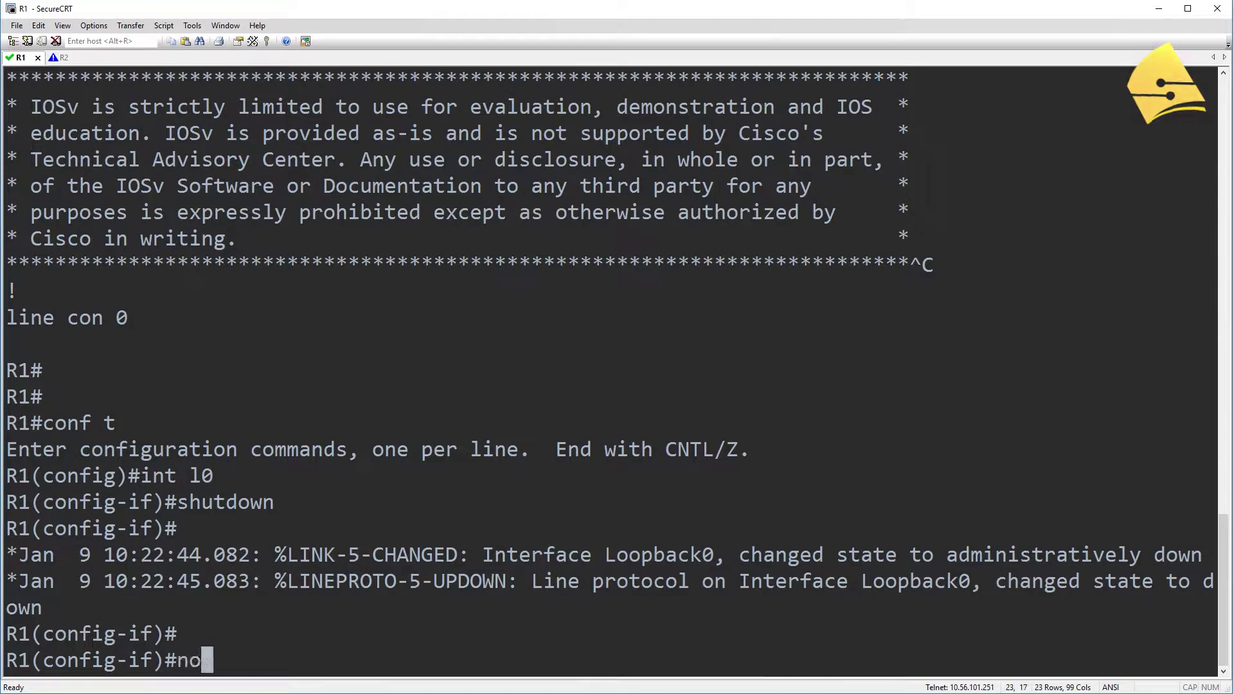
{"action": "type", "text": " shut"}
{"action": "key", "text": "Return"}
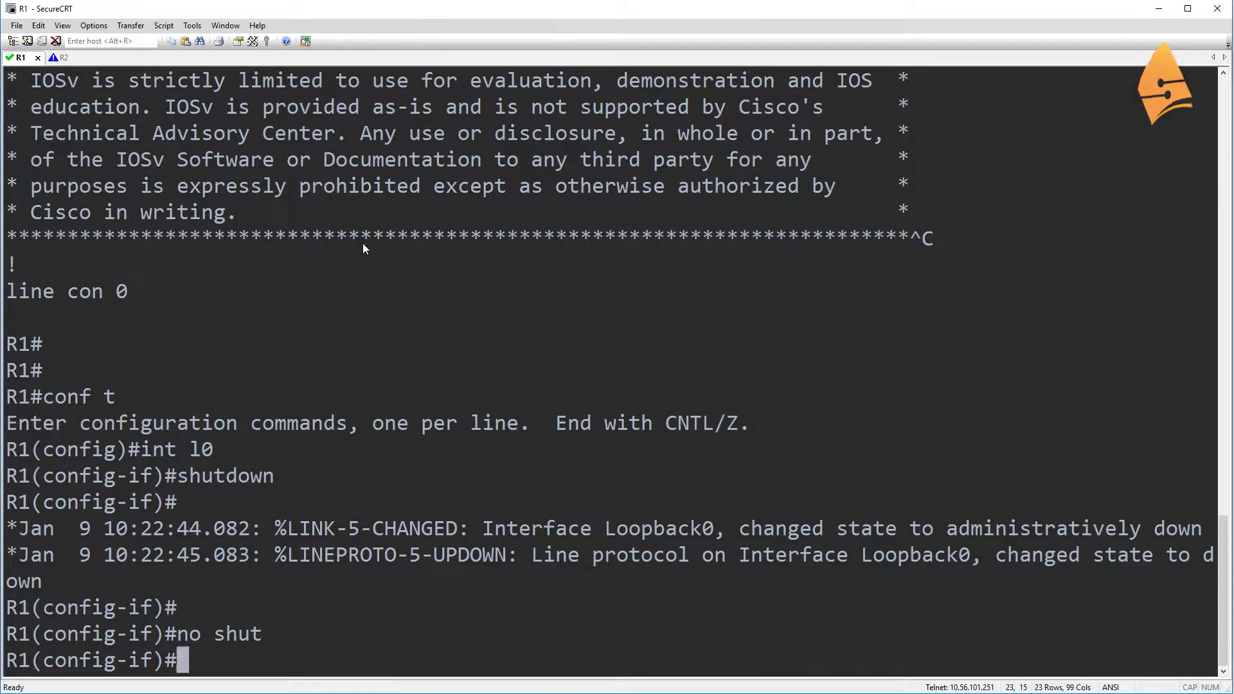
{"action": "key", "text": "Return"}
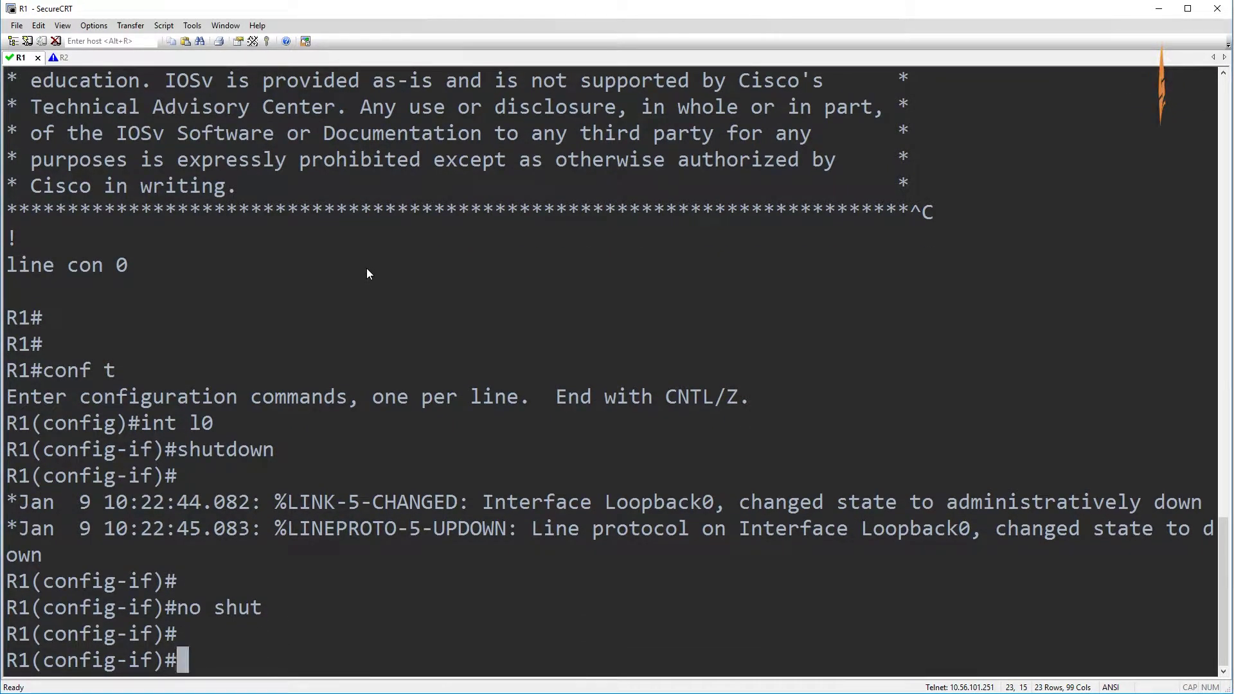
{"action": "key", "text": "Return"}
{"action": "key", "text": "Return"}
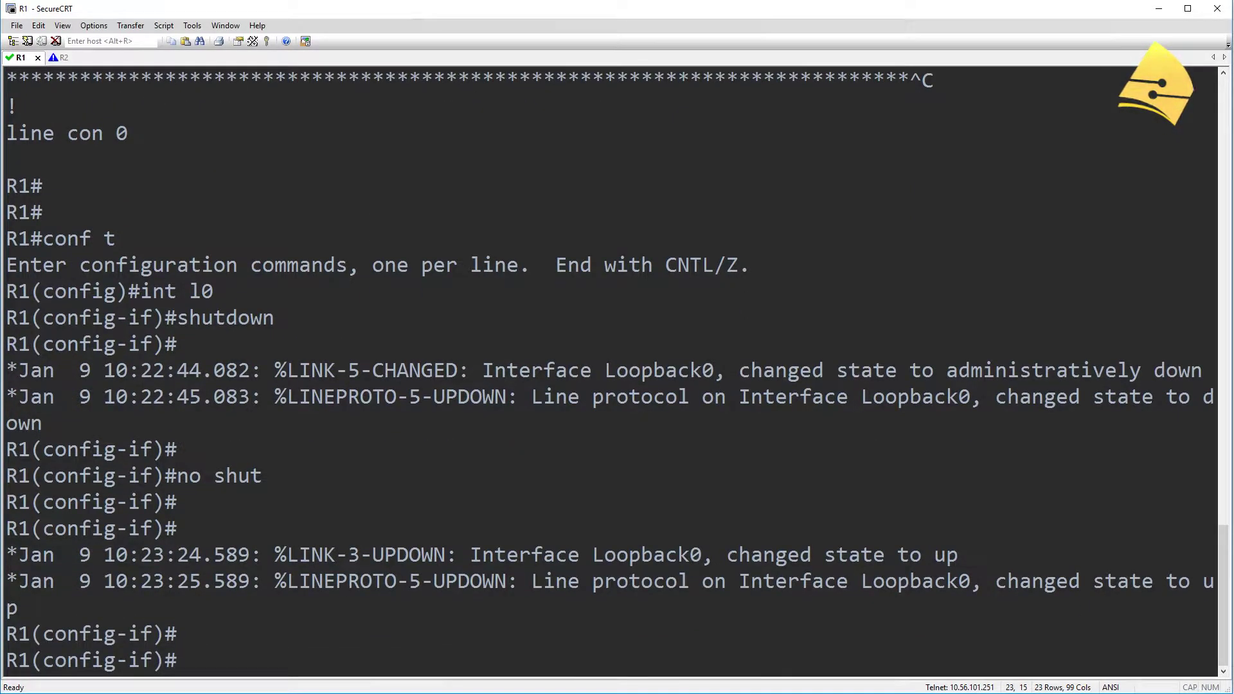
Leave Loopback0 configuration on R1 and enter interface configuration mode for gi0/1
{"action": "type", "text": "exit"}
{"action": "key", "text": "Return"}
{"action": "key", "text": "Return"}
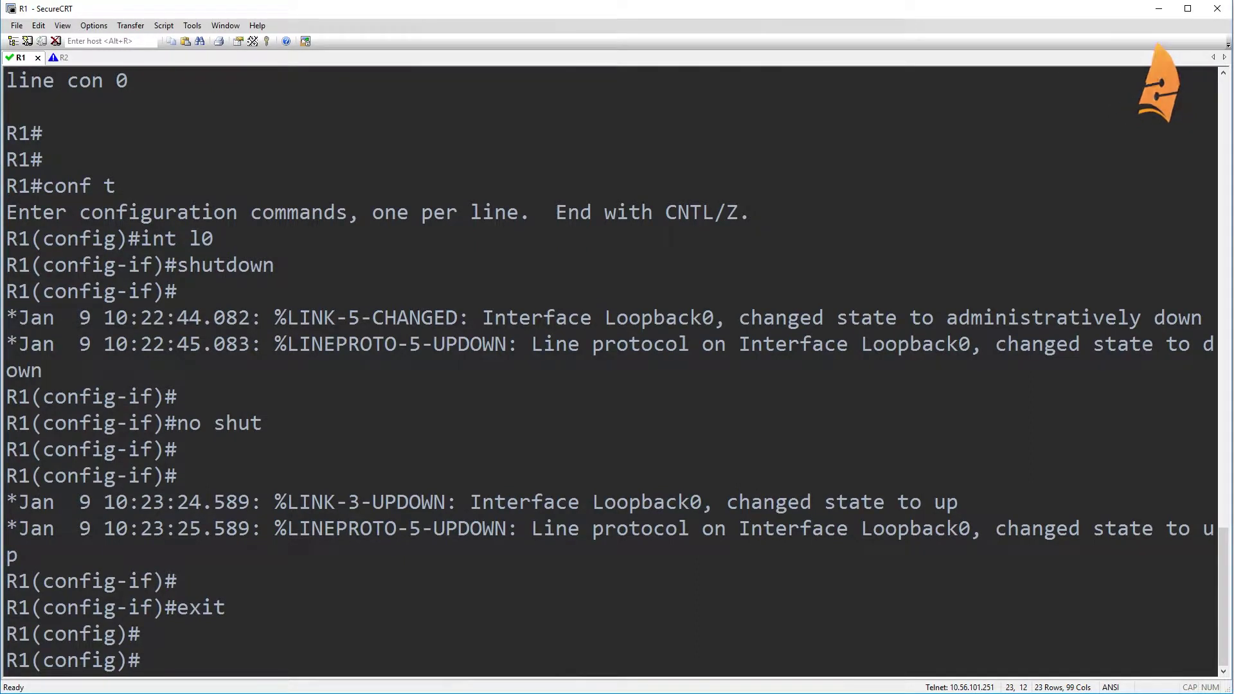
{"action": "type", "text": "int "}
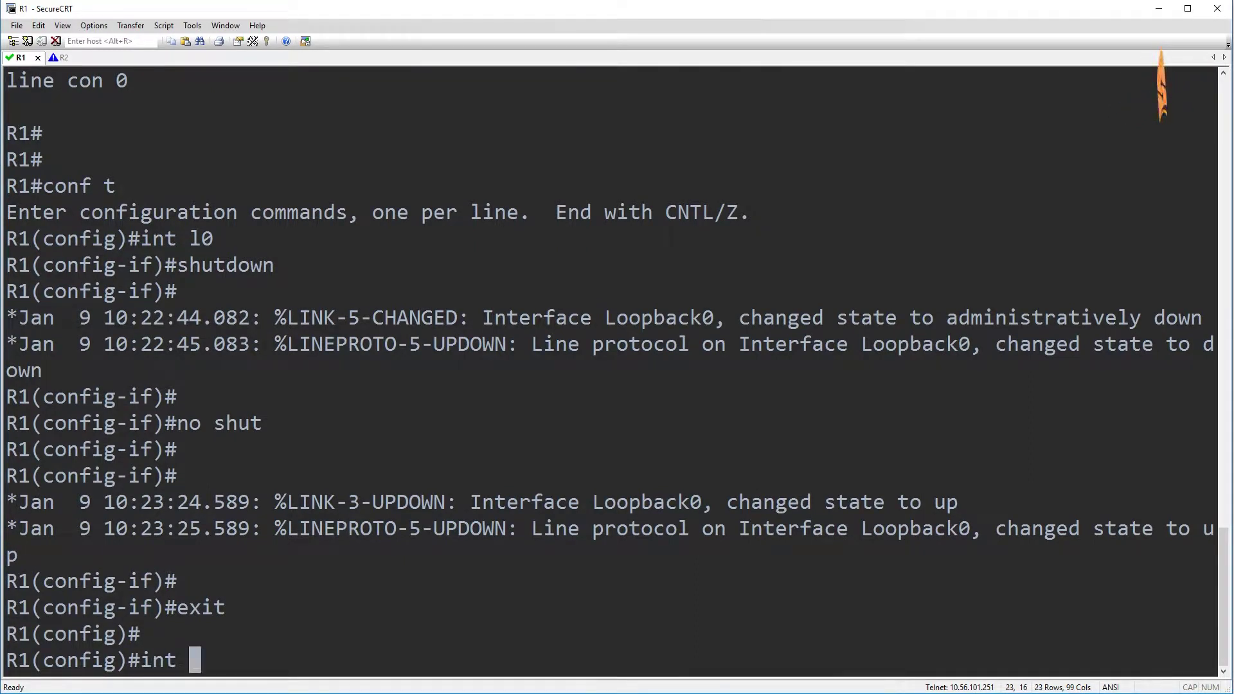
{"action": "type", "text": "gi0/1"}
{"action": "key", "text": "Return"}
Configure the RIP summary address 172.16.0.0 255.255.0.0 on R1's GigabitEthernet0/1, checking the network and mask octets before applying it
{"action": "type", "text": "ip su"}
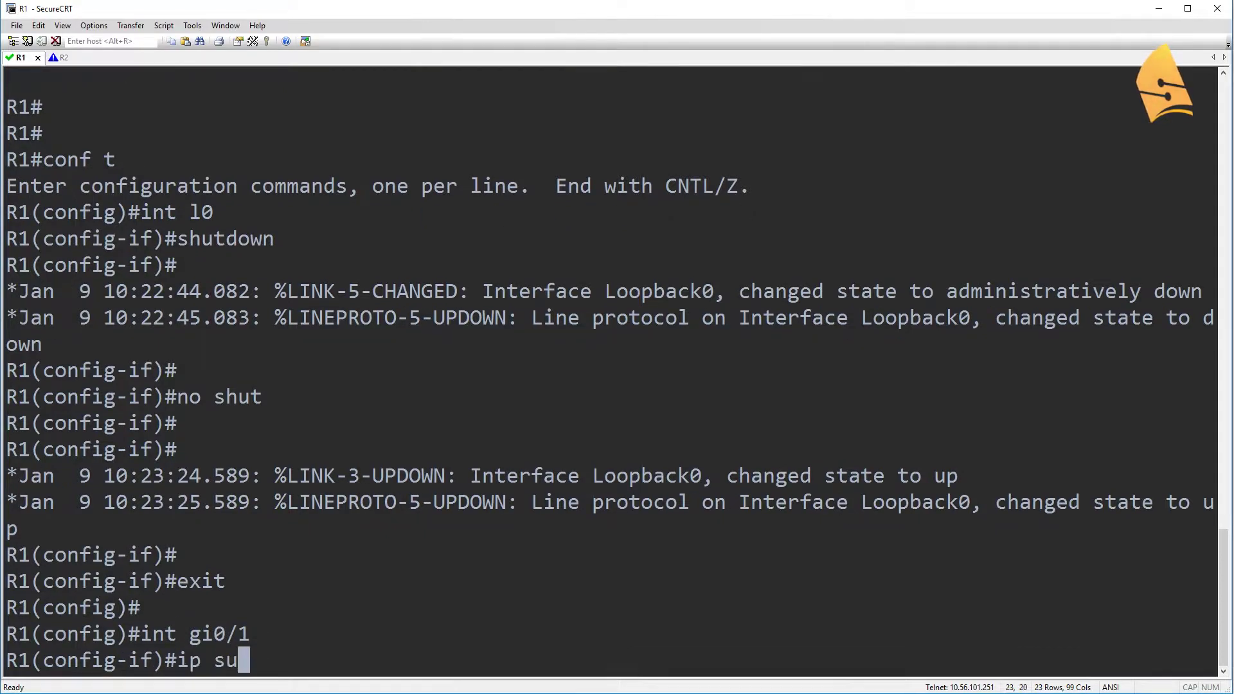
{"action": "key", "text": "Tab"}
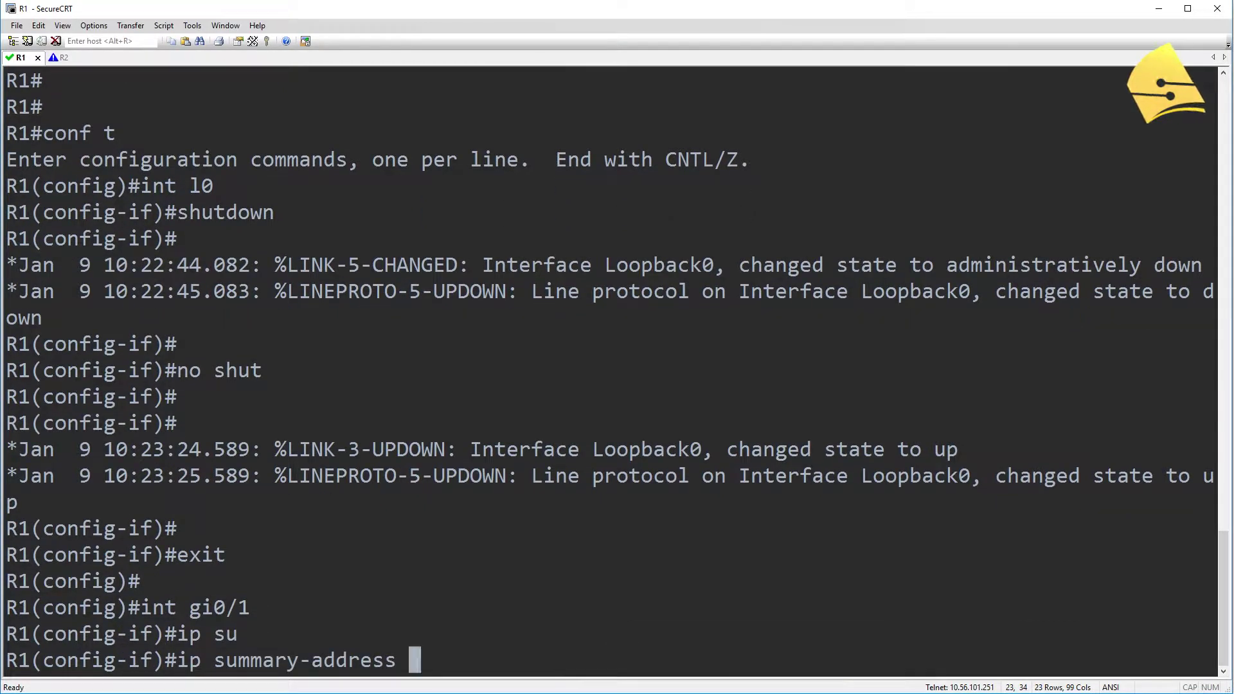
{"action": "type", "text": "rip 172.16"}
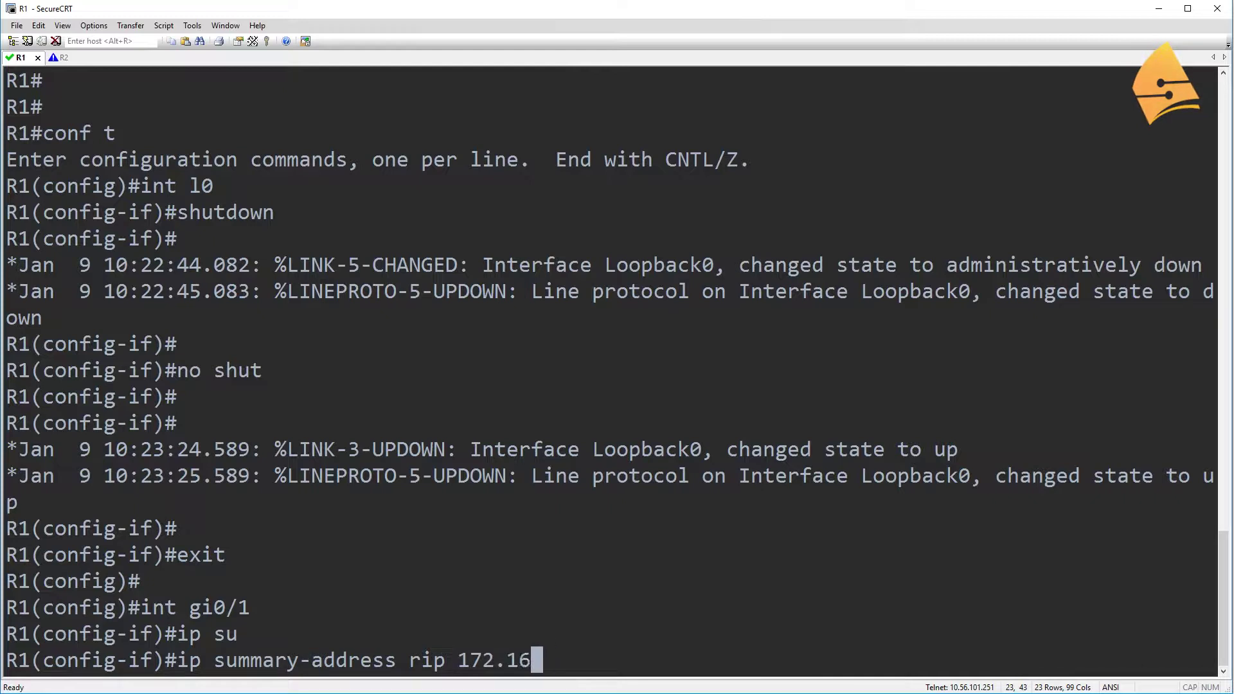
{"action": "type", "text": ".0.0 255.255.0.0"}
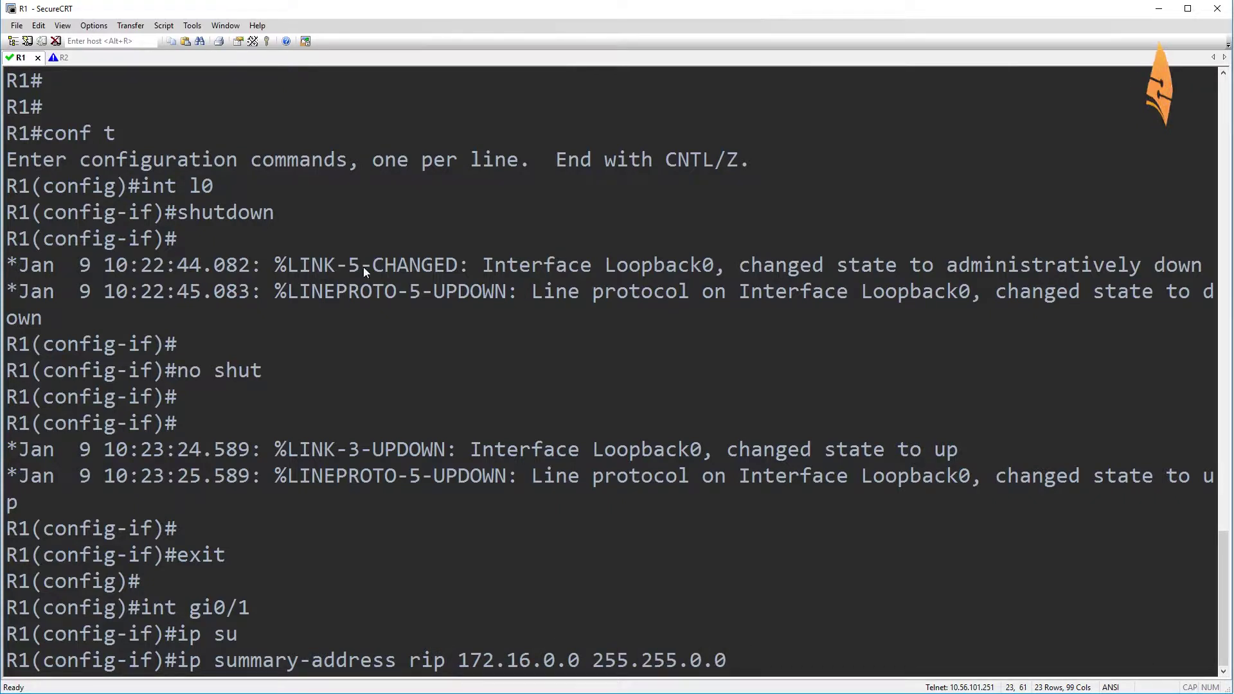
{"action": "left_click_drag", "start_coordinate": [461, 666], "coordinate": [536, 665]}
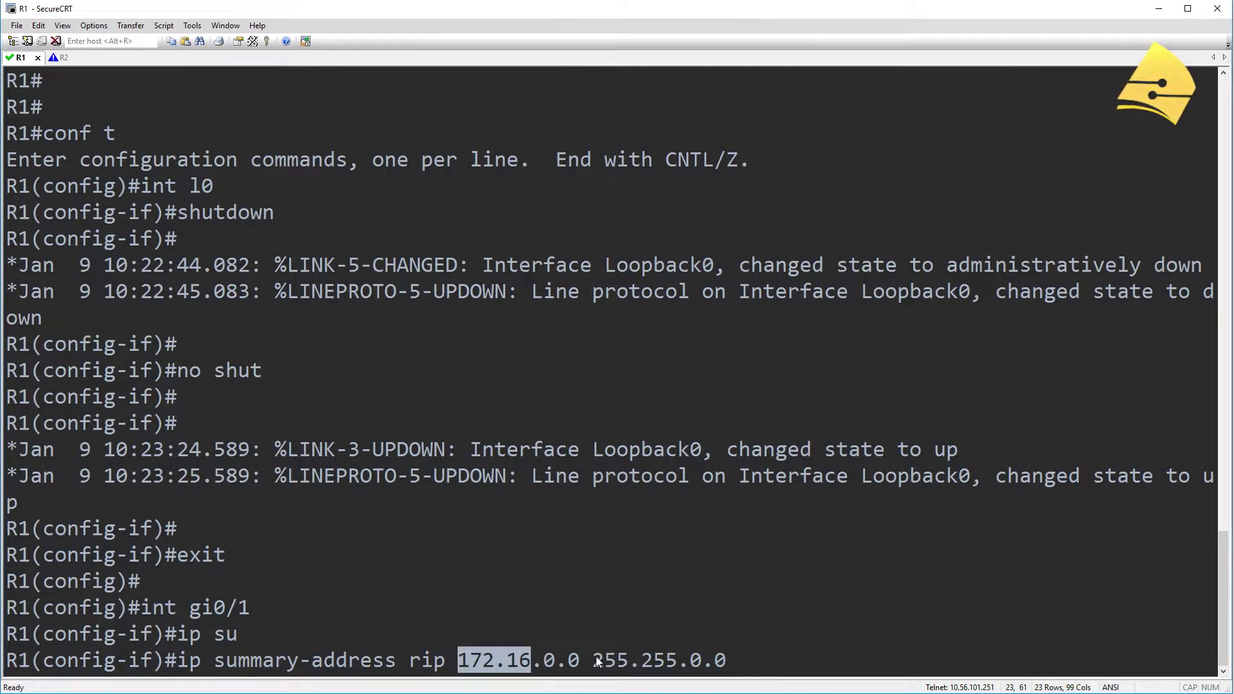
{"action": "left_click_drag", "start_coordinate": [595, 661], "coordinate": [680, 661]}
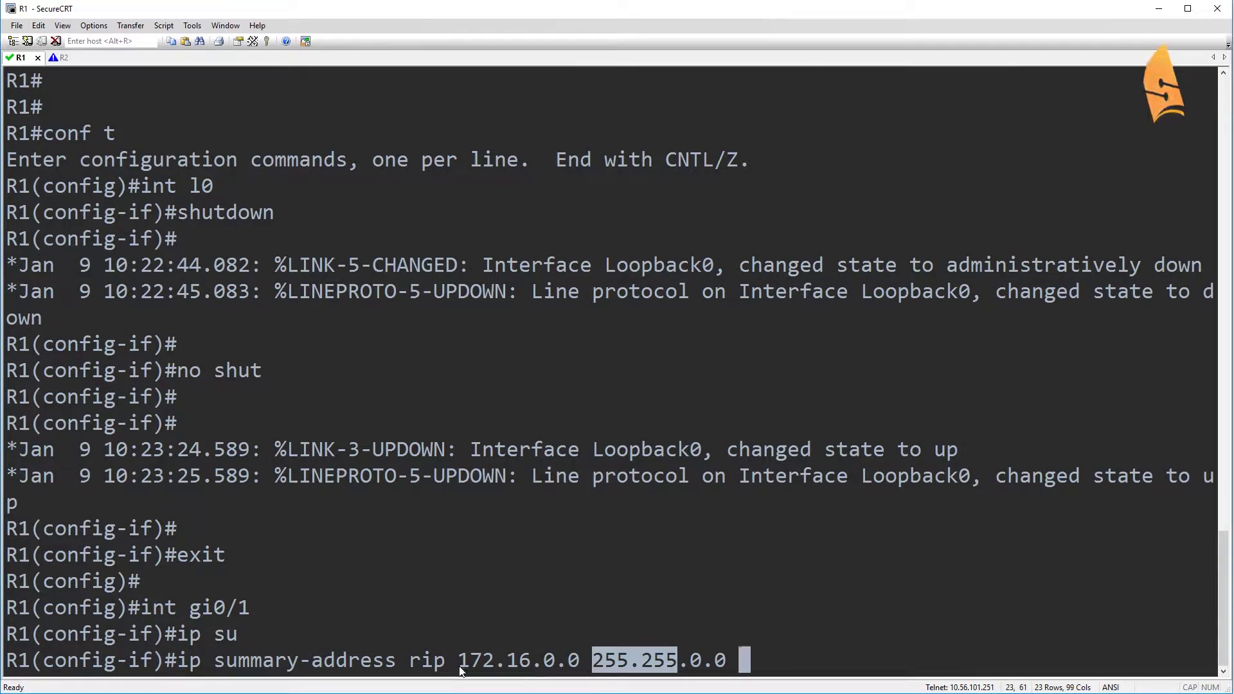
{"action": "left_click_drag", "start_coordinate": [460, 661], "coordinate": [531, 661]}
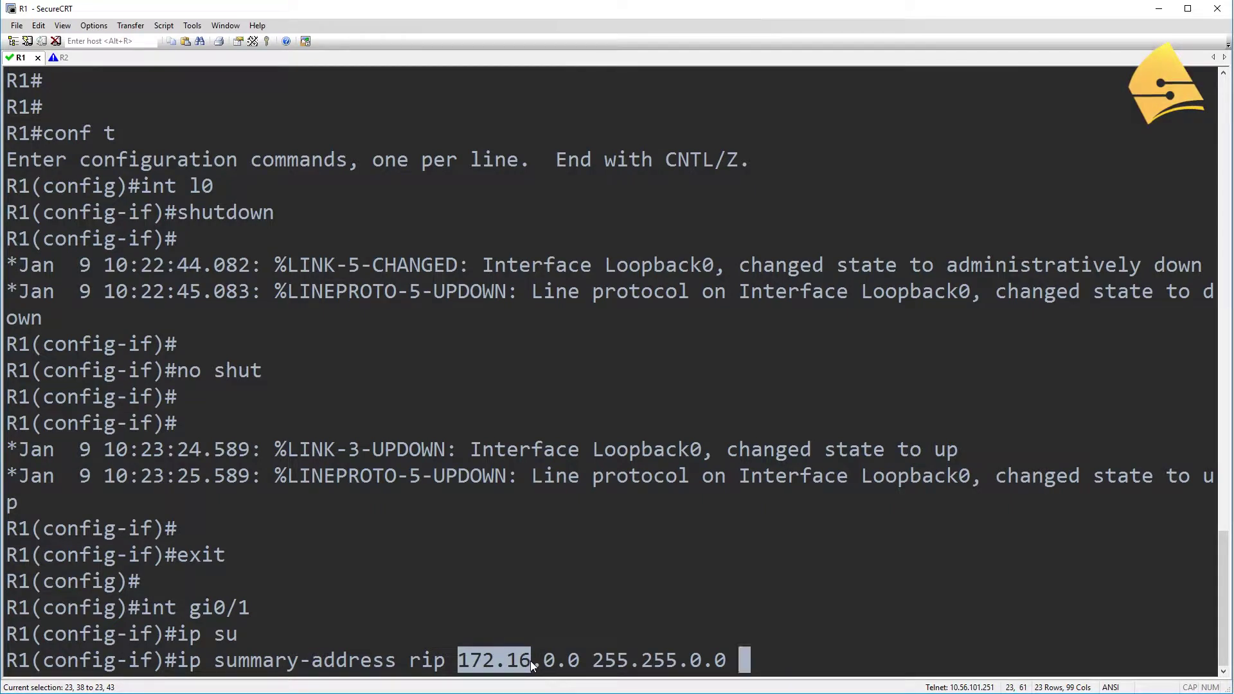
{"action": "left_click", "coordinate": [461, 661]}
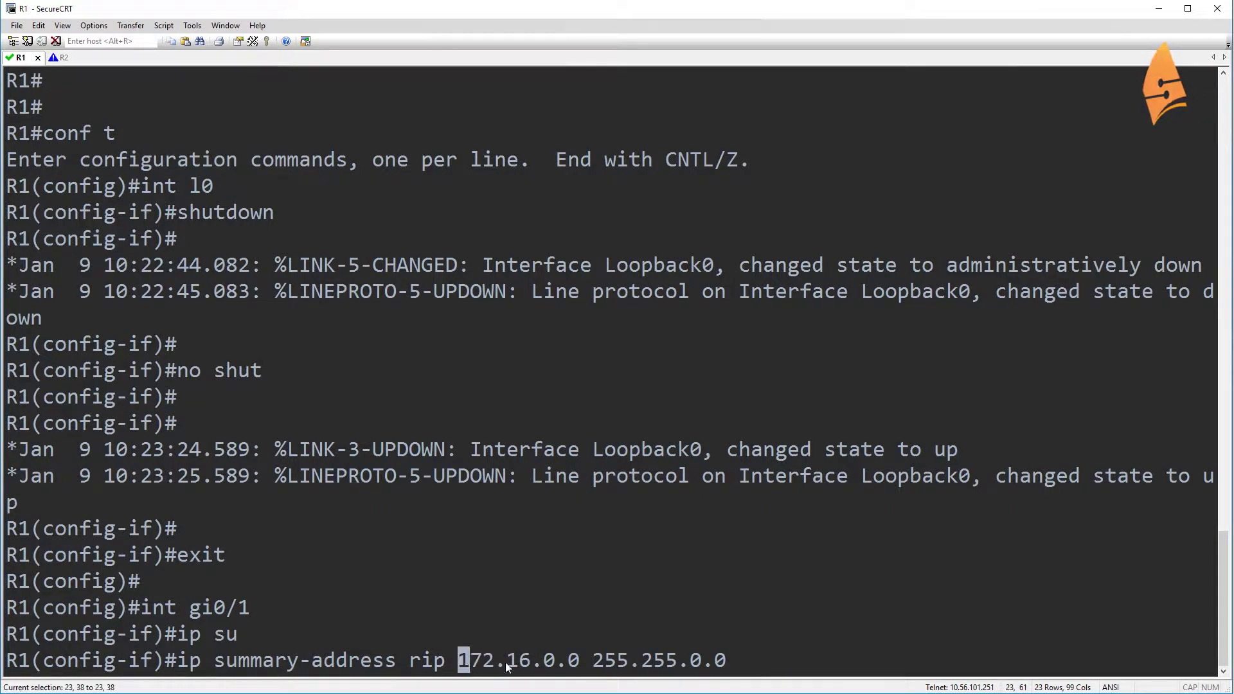
{"action": "left_click_drag", "start_coordinate": [531, 662], "coordinate": [525, 661]}
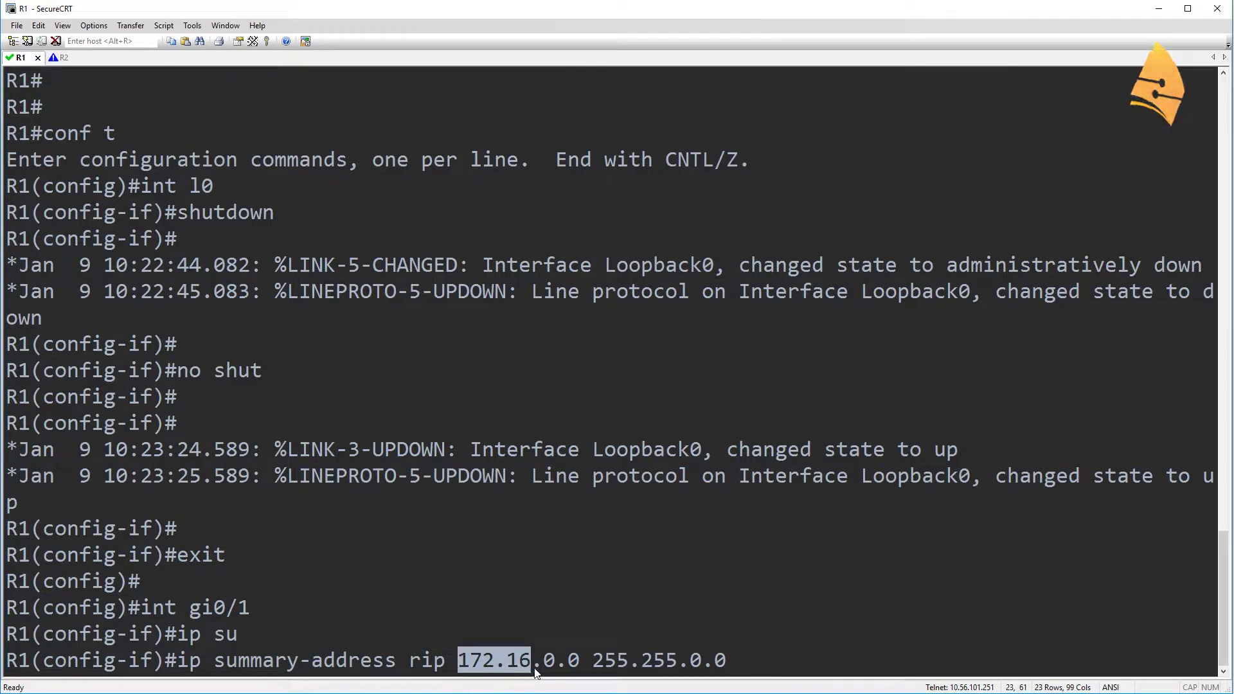
{"action": "left_click", "coordinate": [790, 627]}
{"action": "key", "text": "Return"}
{"action": "key", "text": "Return"}
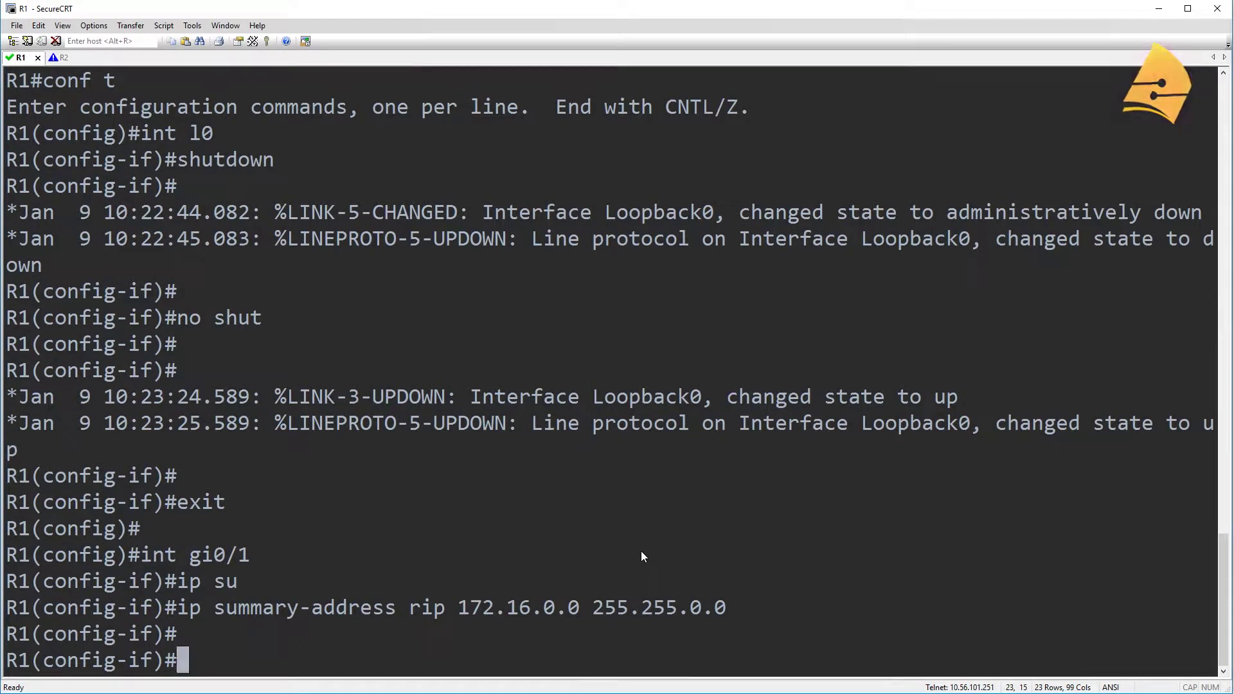
Switch to R2 and examine the summary route update received from R1 in the RIP debug output
{"action": "left_click", "coordinate": [65, 62]}
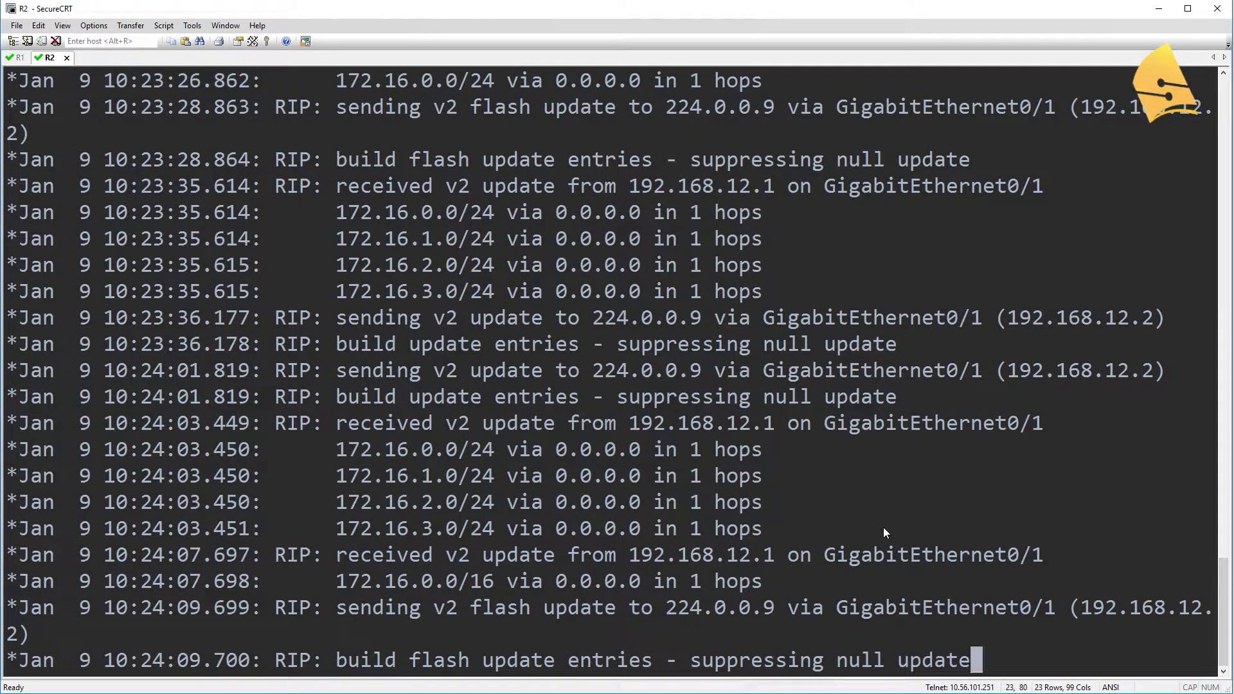
{"action": "key", "text": "Return"}
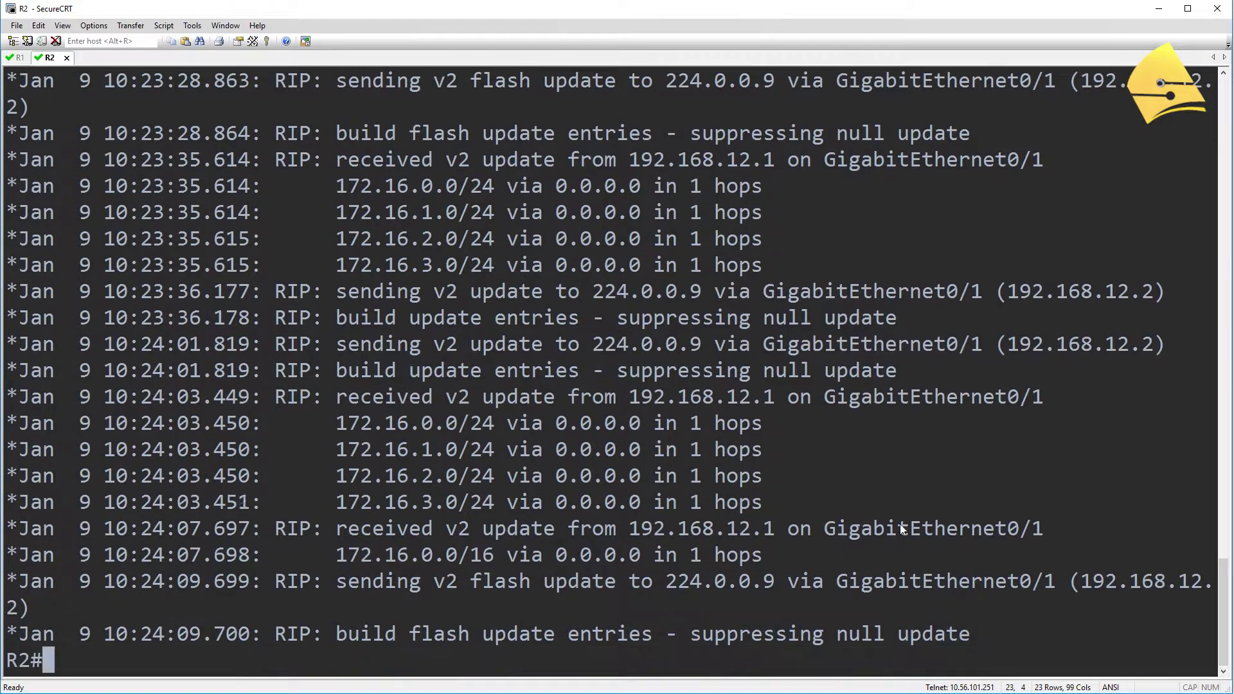
{"action": "left_click_drag", "start_coordinate": [783, 554], "coordinate": [8, 527]}
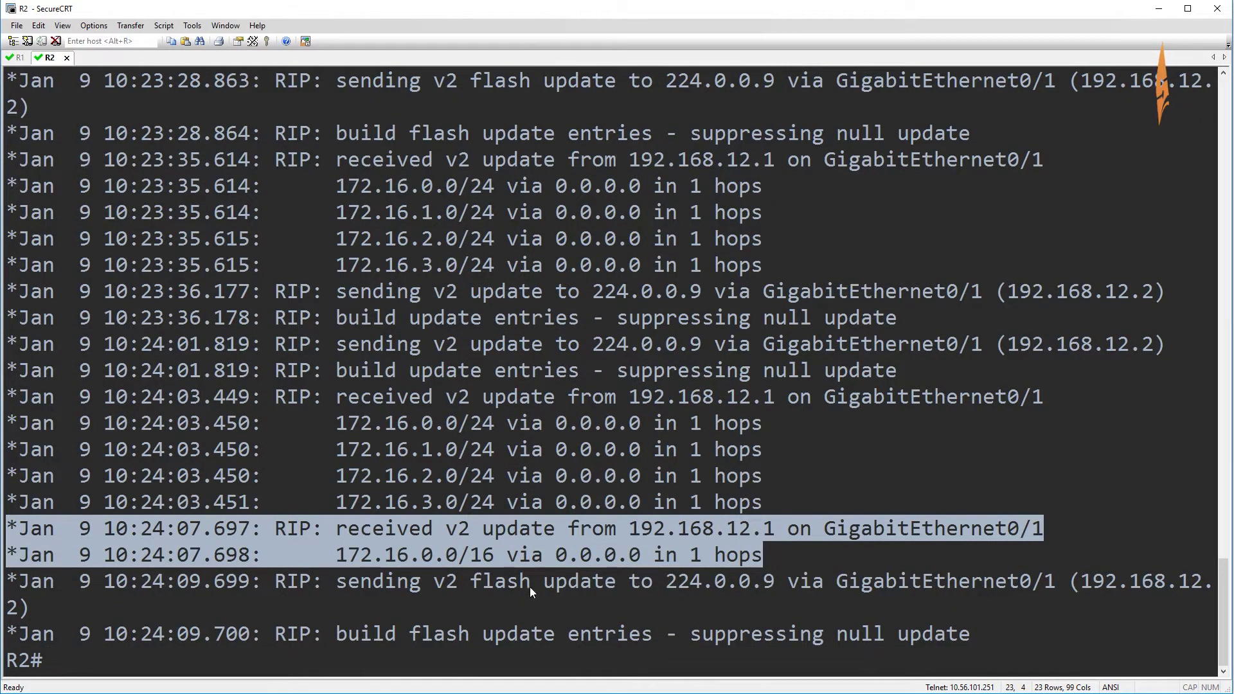
Display R2's RIP routes with "show ip route rip" and examine the individual /24 entries
{"action": "key", "text": "Return"}
{"action": "key", "text": "Return"}
{"action": "key", "text": "Return"}
{"action": "type", "text": "show ip route rip"}
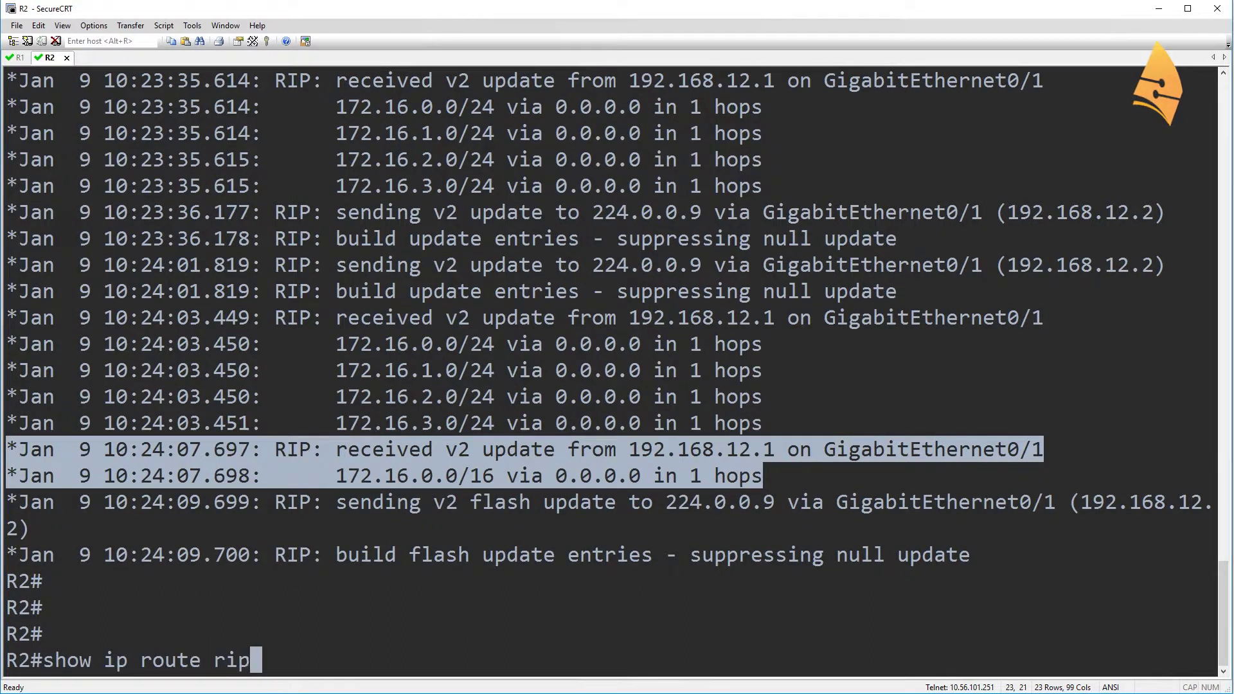
{"action": "key", "text": "Return"}
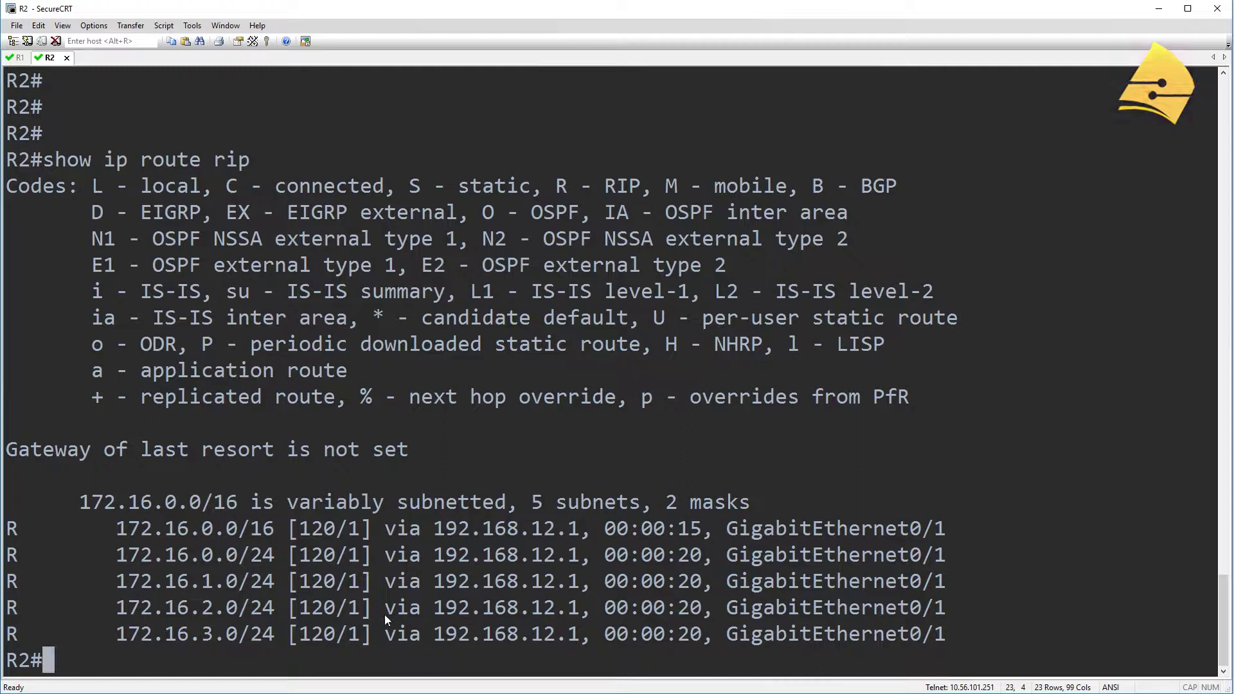
{"action": "left_click_drag", "start_coordinate": [25, 534], "coordinate": [5, 454]}
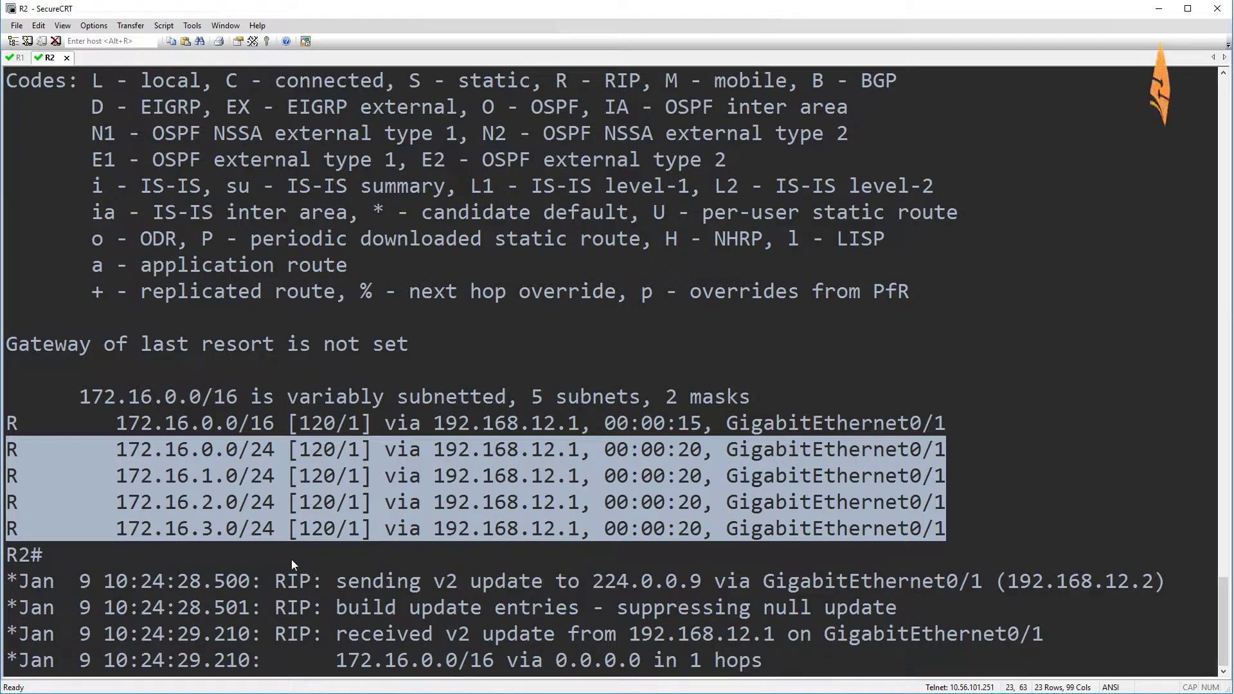
Clear R2's entire routing table with "clear ip route *"
{"action": "key", "text": "Return"}
{"action": "key", "text": "Return"}
{"action": "type", "text": "clear ip "}
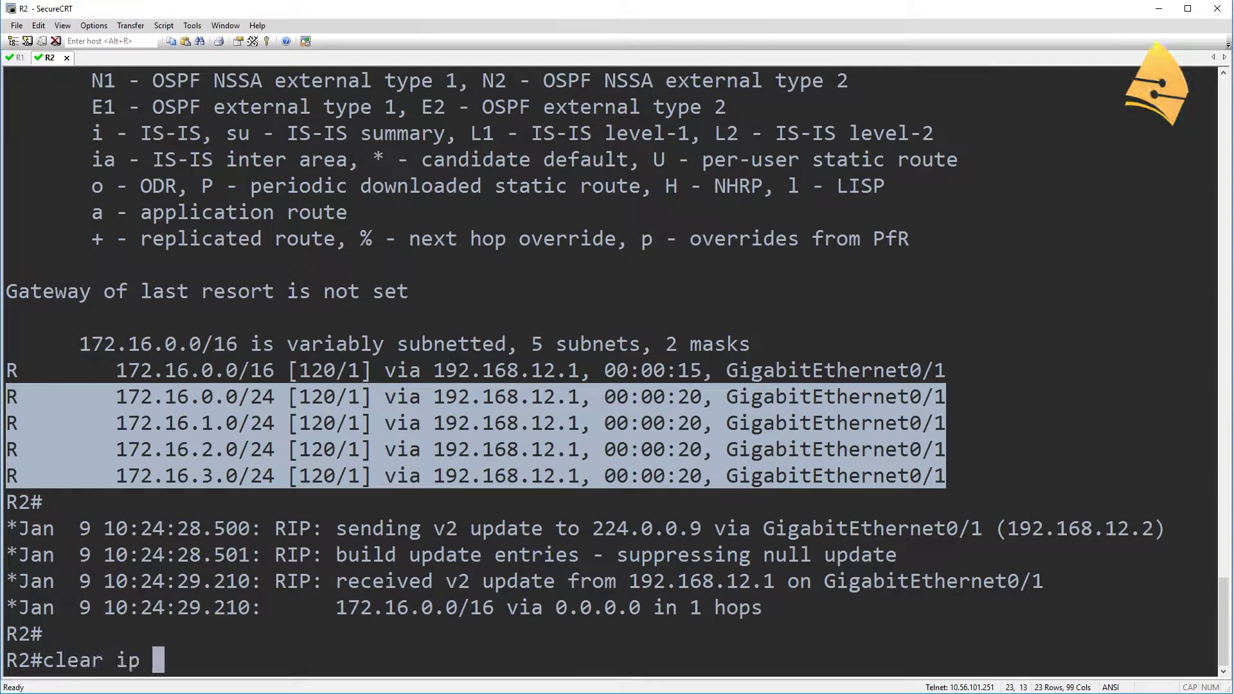
{"action": "type", "text": "route *"}
{"action": "key", "text": "Return"}
{"action": "key", "text": "Return"}
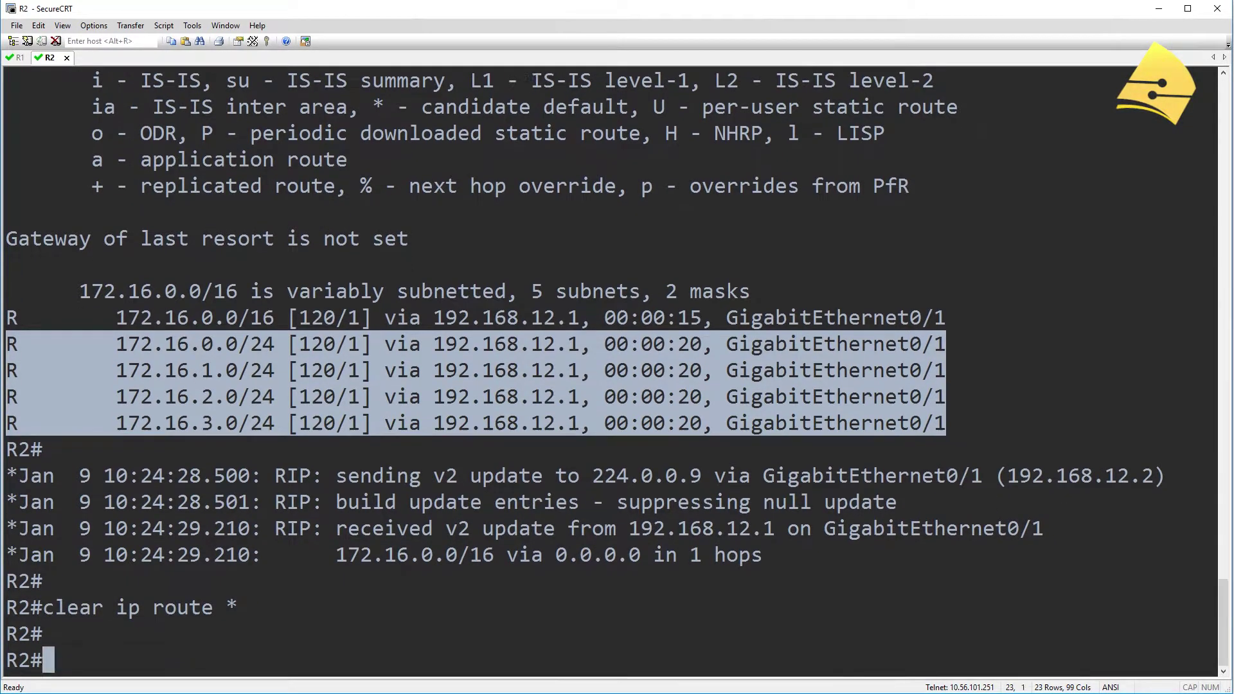
Display R2's RIP routes again after clearing the table, repeating "show ip route rip" to check the relearned entries
{"action": "type", "text": "show ip route rip"}
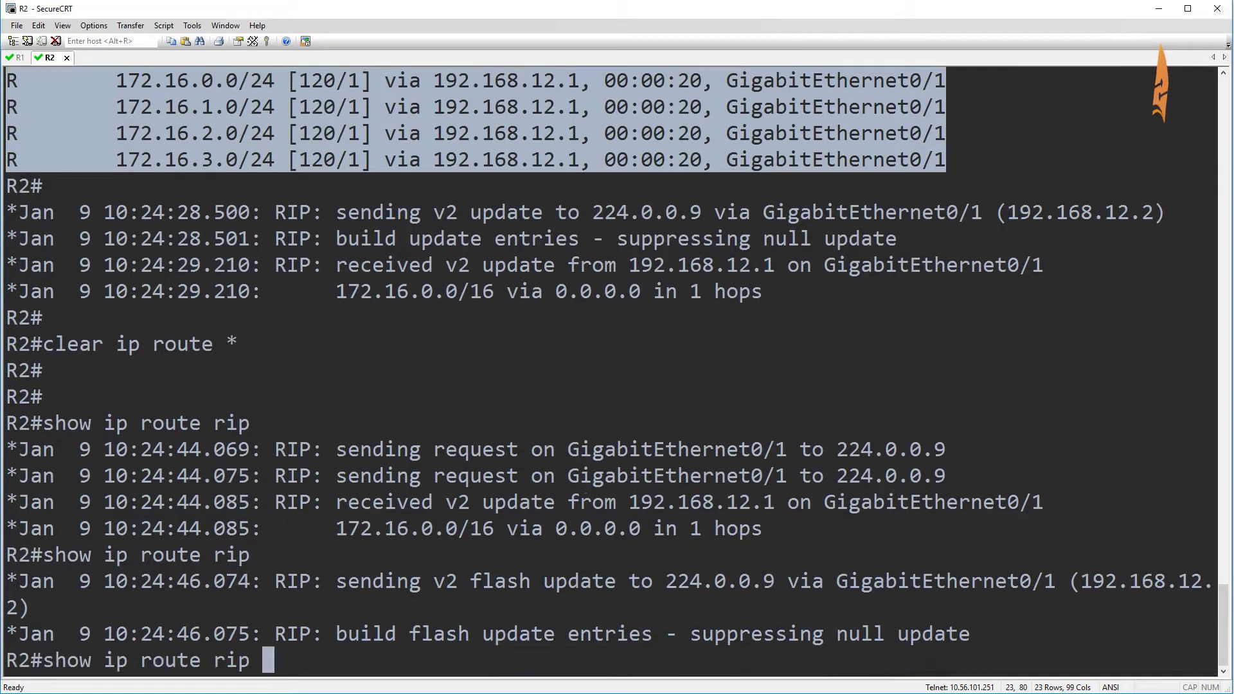
{"action": "key", "text": "Return"}
{"action": "key", "text": "Return"}
{"action": "key", "text": "Return"}
{"action": "key", "text": "Up"}
{"action": "key", "text": "Return"}
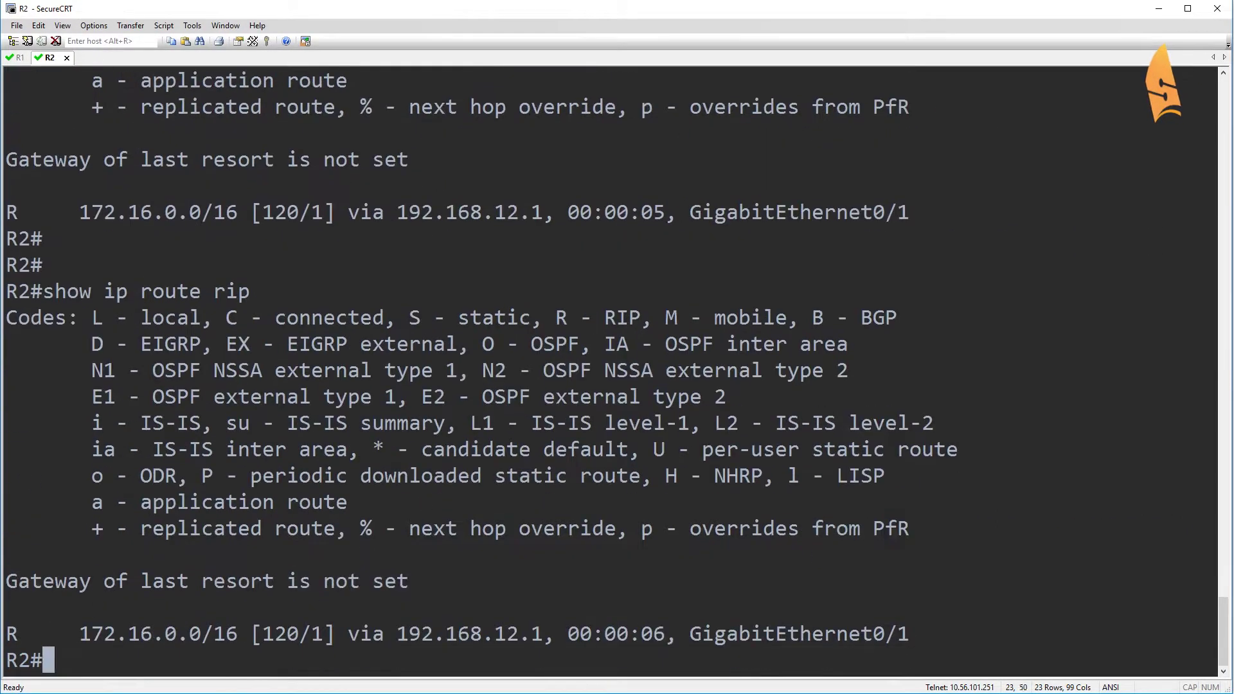
Examine the "show ip route rip" command and the 172.16.0.0/16 summary entry in R2's output
{"action": "key", "text": "Return"}
{"action": "key", "text": "Return"}
{"action": "left_click_drag", "start_coordinate": [248, 241], "coordinate": [52, 239]}
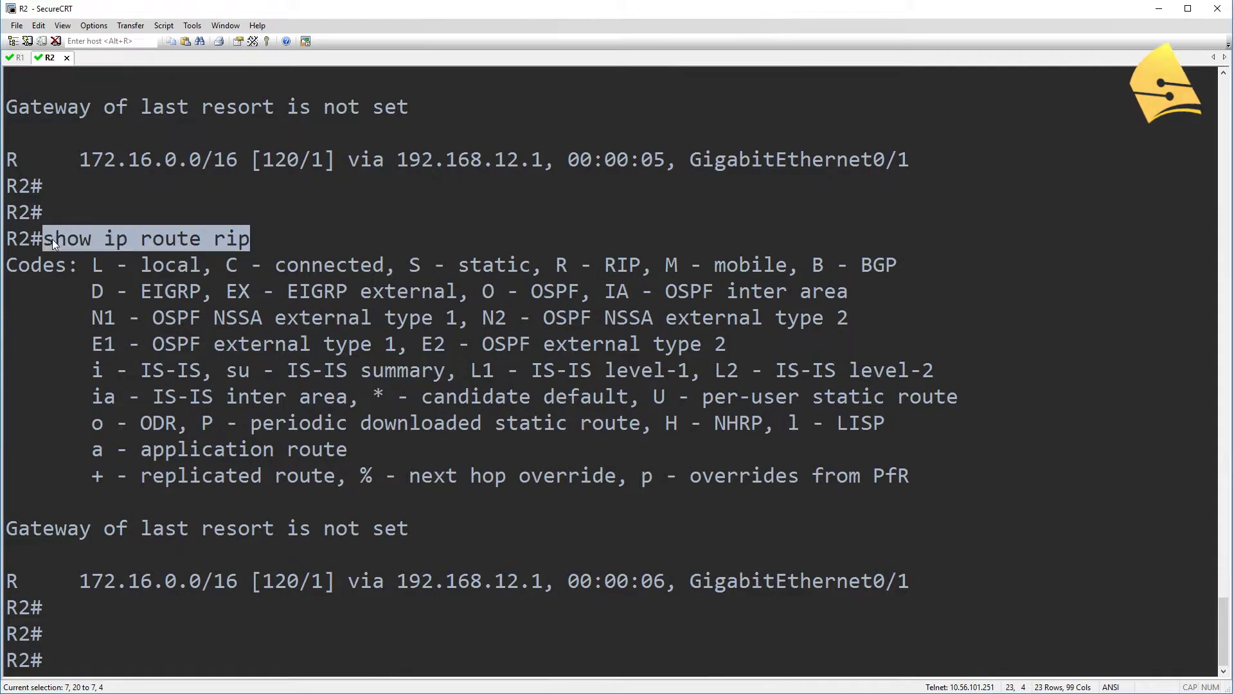
{"action": "left_click_drag", "start_coordinate": [13, 581], "coordinate": [907, 580]}
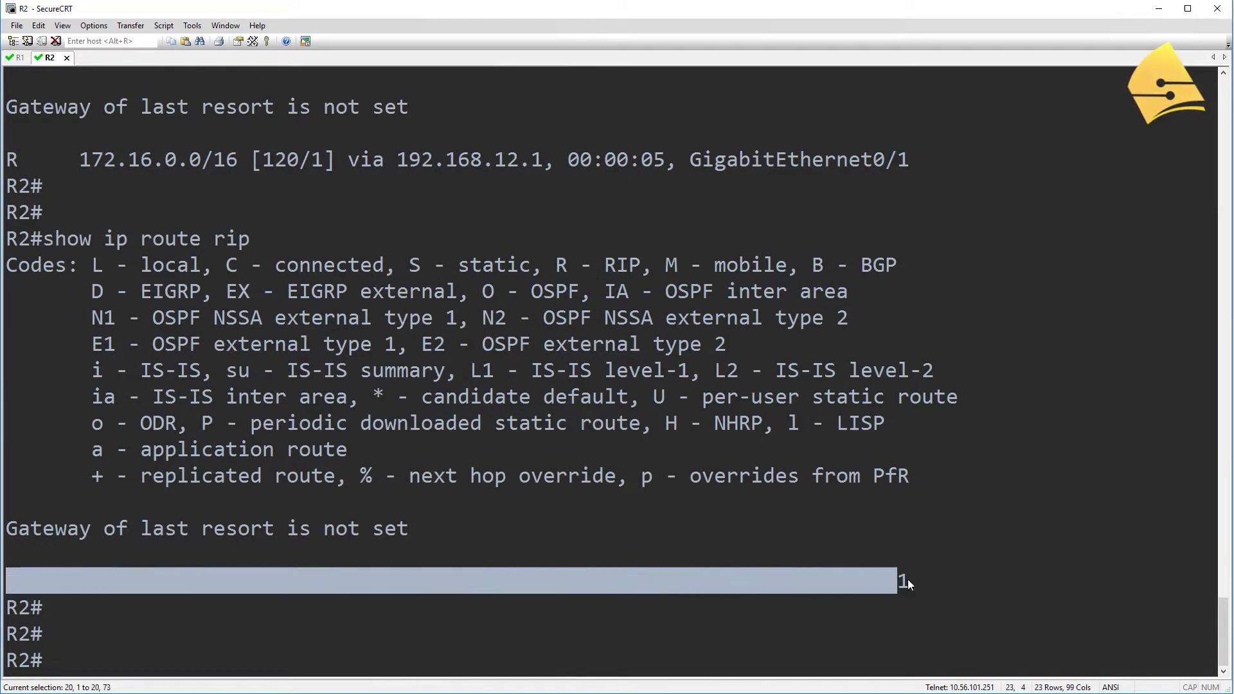
{"action": "left_click", "coordinate": [713, 643]}
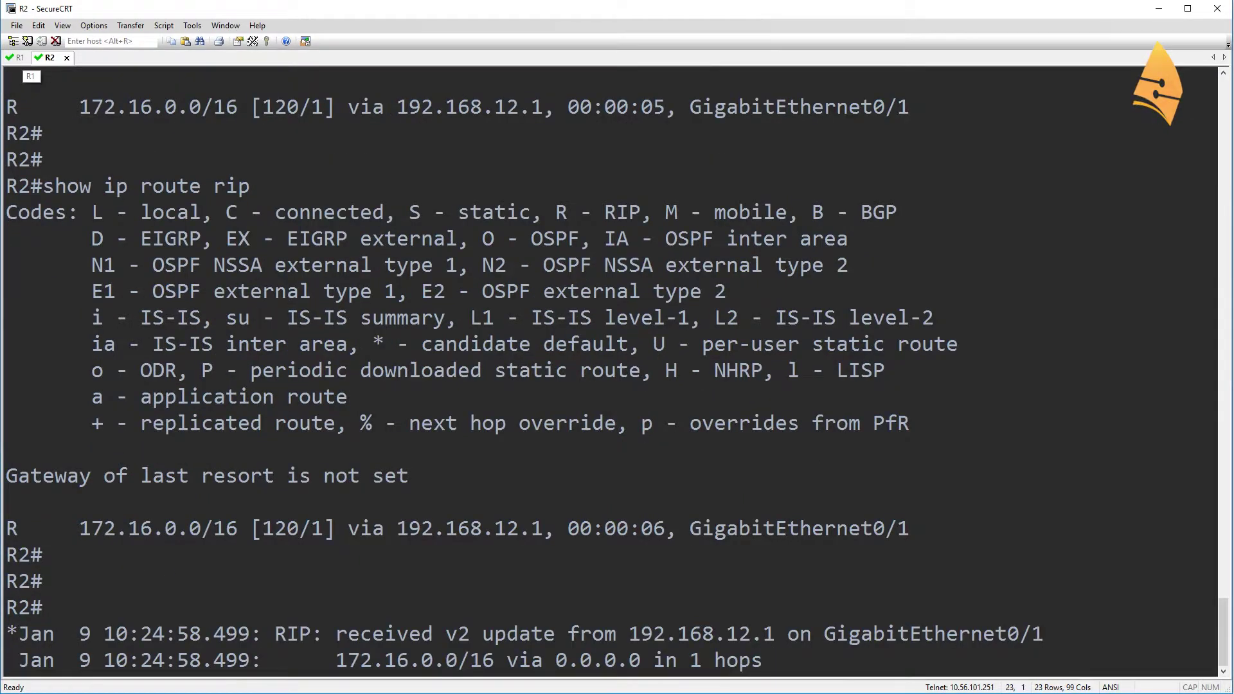
Switch to R1 and shut down the Loopback0 interface with "int l0" and "shut"
{"action": "left_click", "coordinate": [21, 58]}
{"action": "key", "text": "Return"}
{"action": "type", "text": "int l0"}
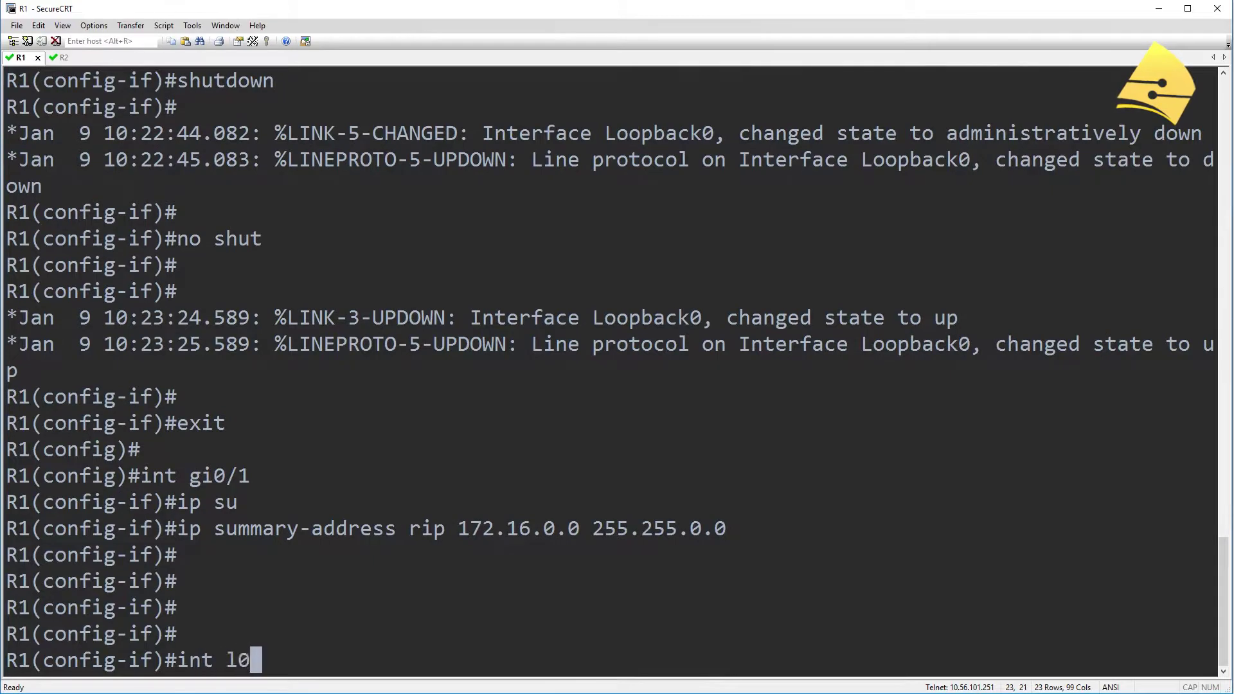
{"action": "key", "text": "Return"}
{"action": "type", "text": "shut"}
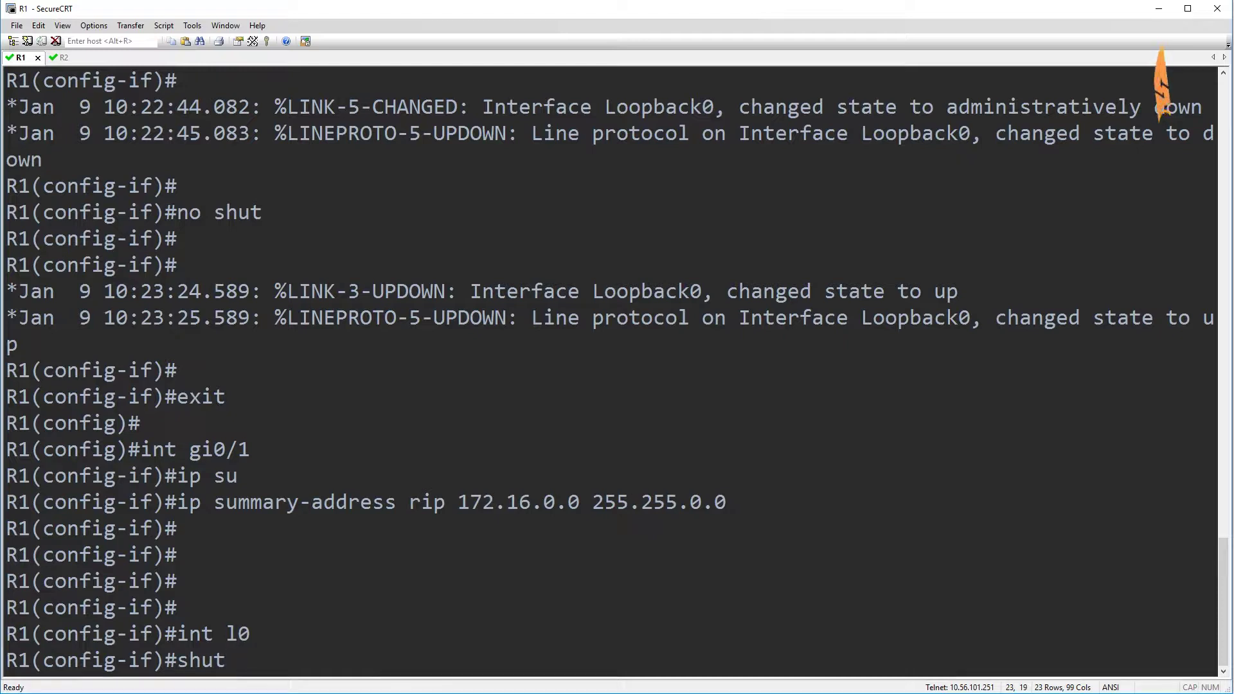
{"action": "key", "text": "Return"}
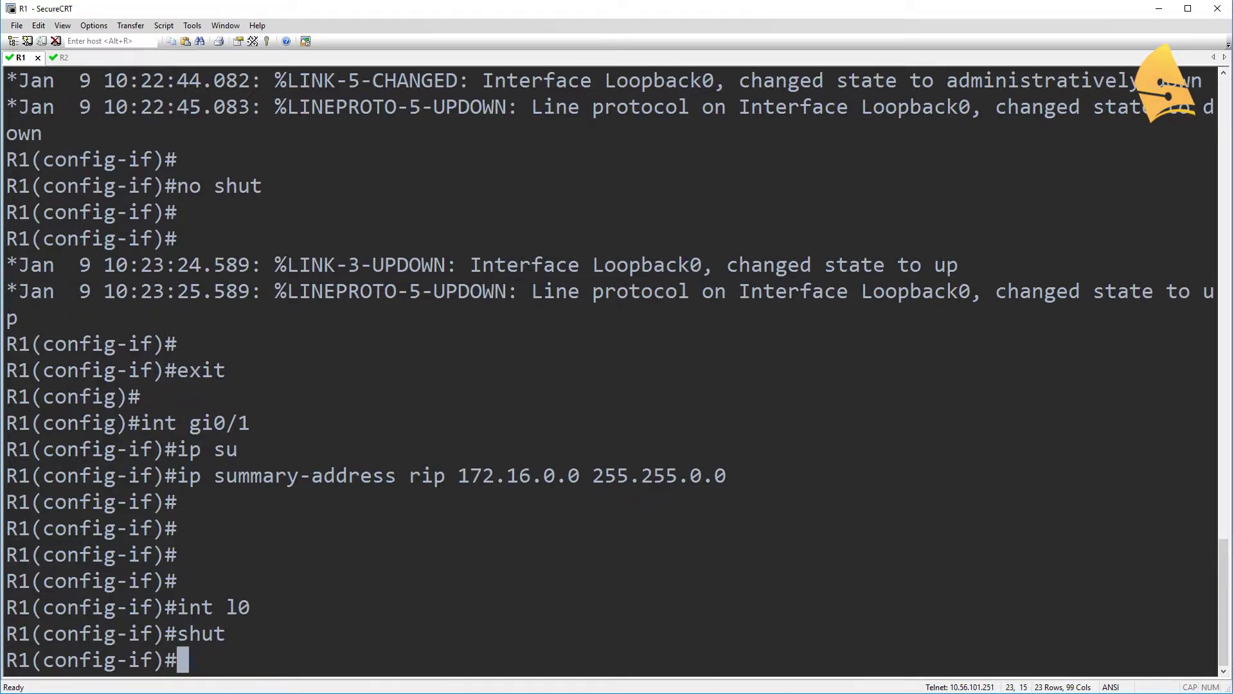
Switch to R2 and display its RIP routes with "show ip route rip" after the Loopback0 shutdown
{"action": "left_click", "coordinate": [62, 58]}
{"action": "key", "text": "Return"}
{"action": "key", "text": "Return"}
{"action": "key", "text": "Return"}
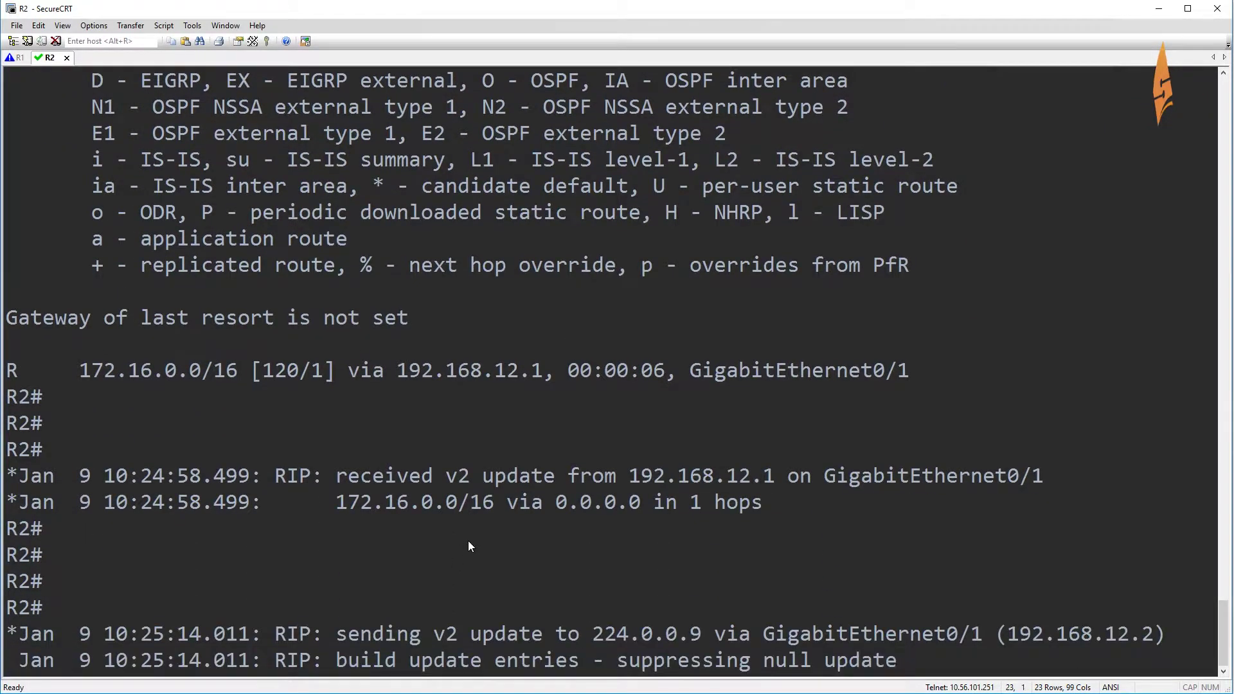
{"action": "key", "text": "Return"}
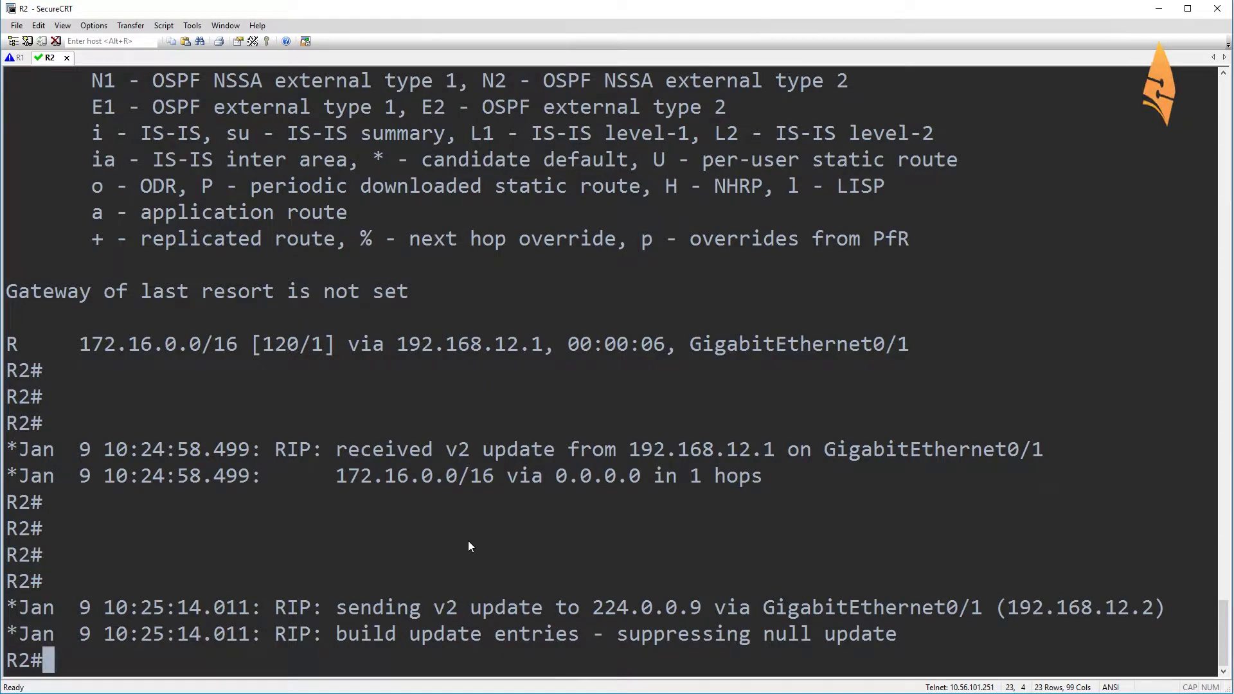
{"action": "key", "text": "Return"}
{"action": "key", "text": "Return"}
{"action": "type", "text": "show ip route rip"}
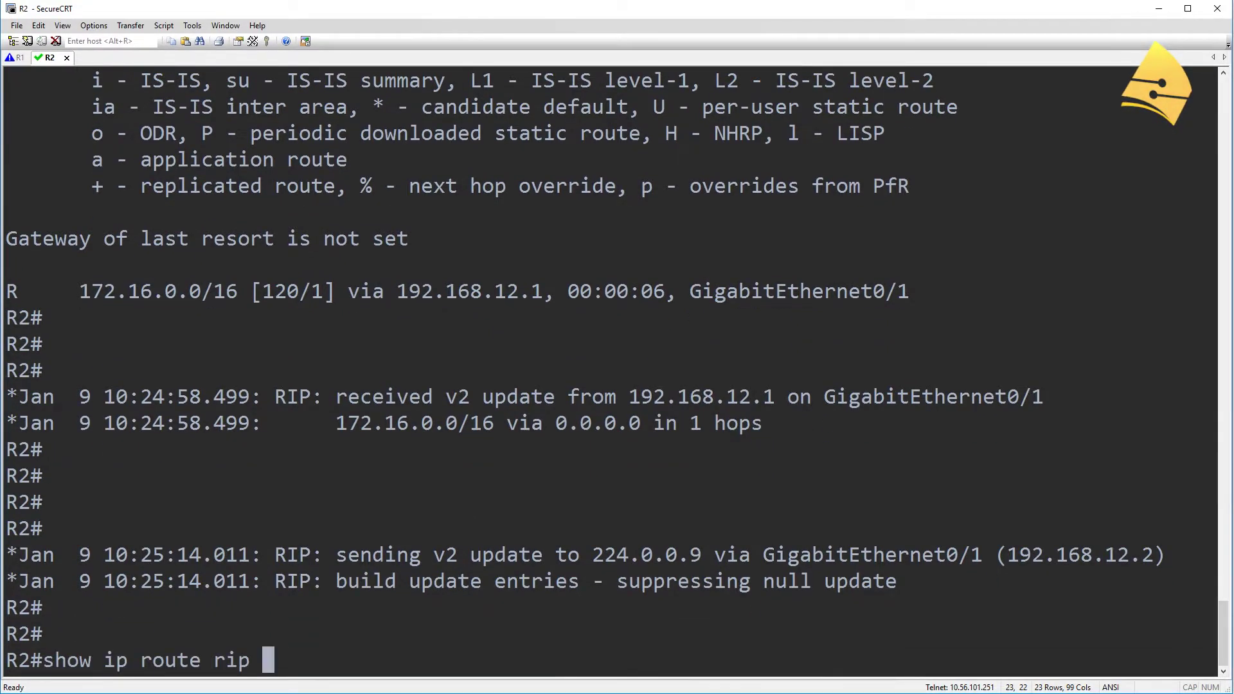
{"action": "key", "text": "Return"}
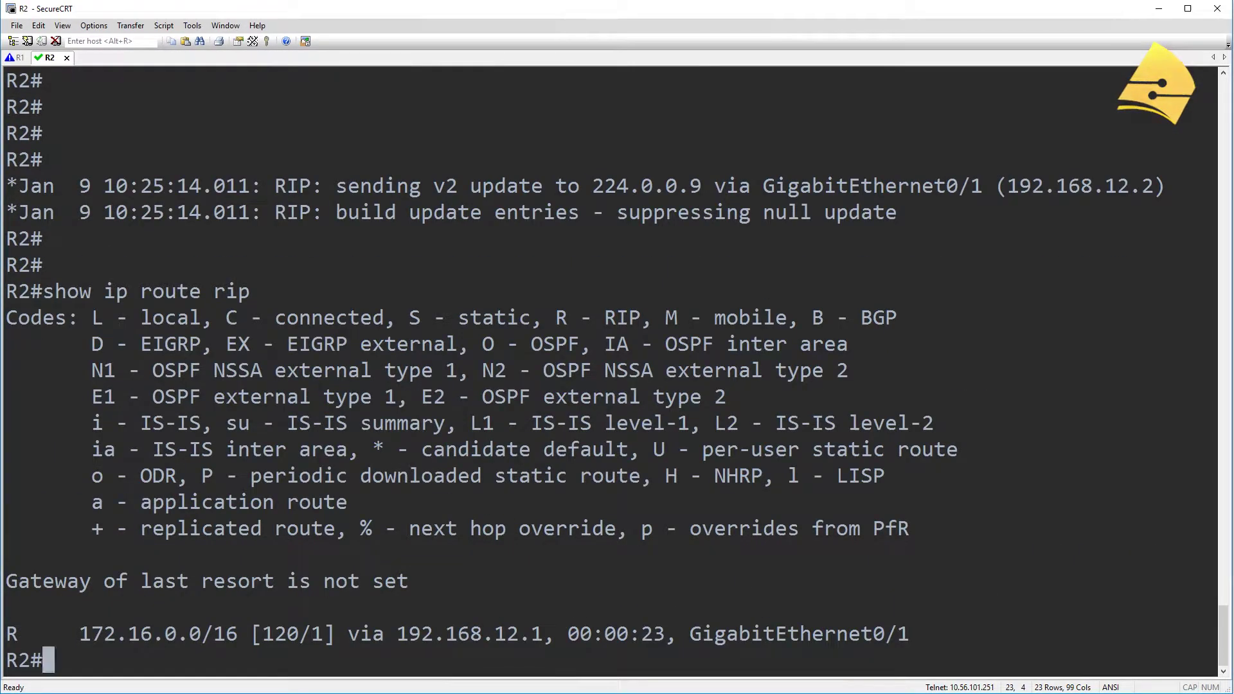
Examine the 172.16.0.0/16 route entry on R2, then add blank prompt lines below the latest RIP update
{"action": "left_click_drag", "start_coordinate": [920, 635], "coordinate": [8, 635]}
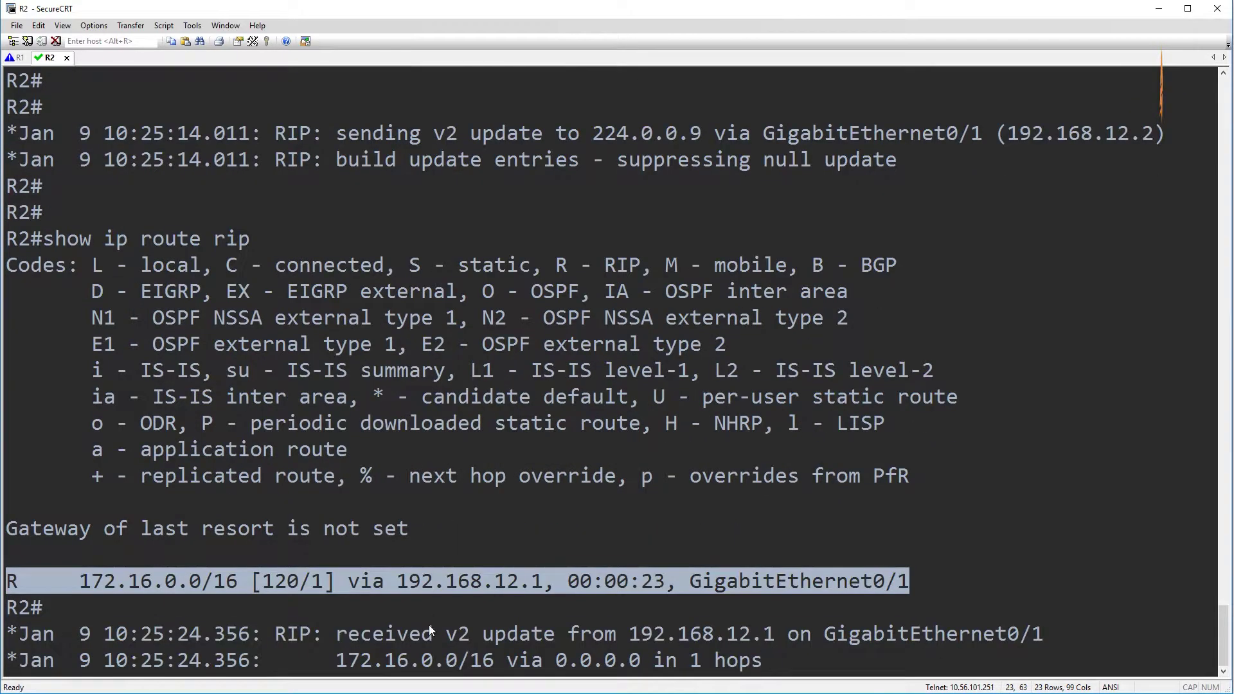
{"action": "left_click", "coordinate": [381, 605]}
{"action": "key", "text": "Return"}
{"action": "key", "text": "Return"}
{"action": "key", "text": "Return"}
{"action": "key", "text": "Return"}
{"action": "key", "text": "Return"}
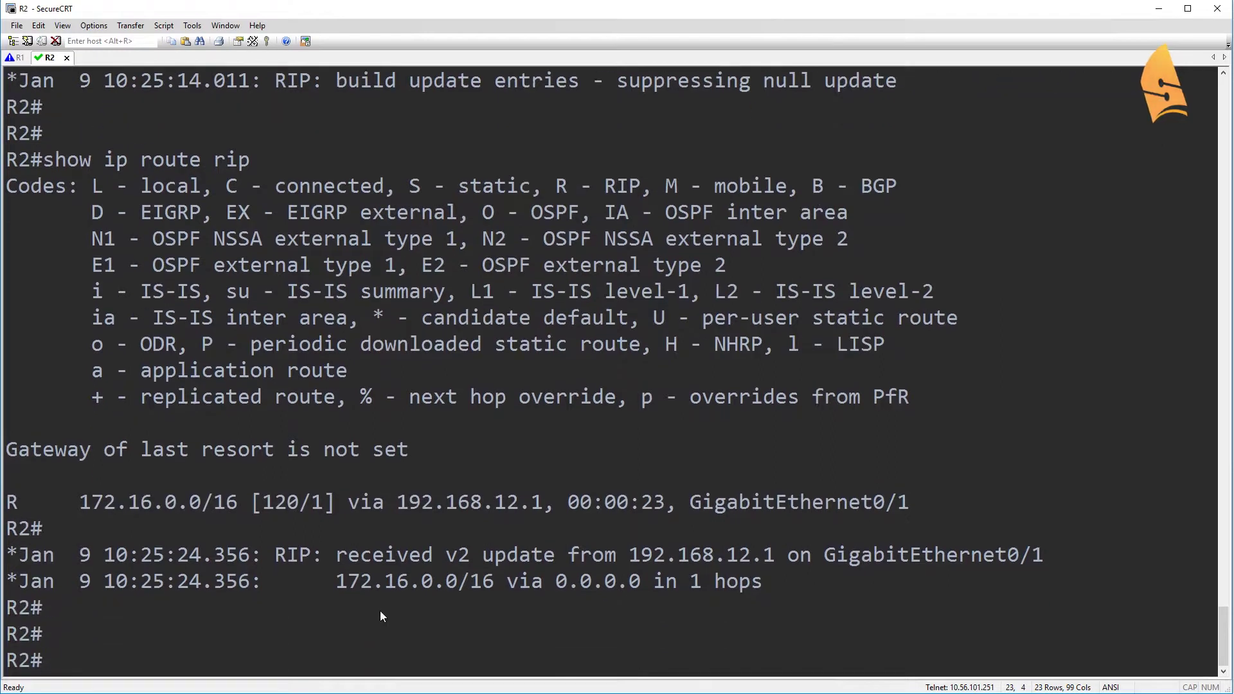
Switch to R1 and shut down the Loopback1 and Loopback2 interfaces
{"action": "left_click", "coordinate": [20, 59]}
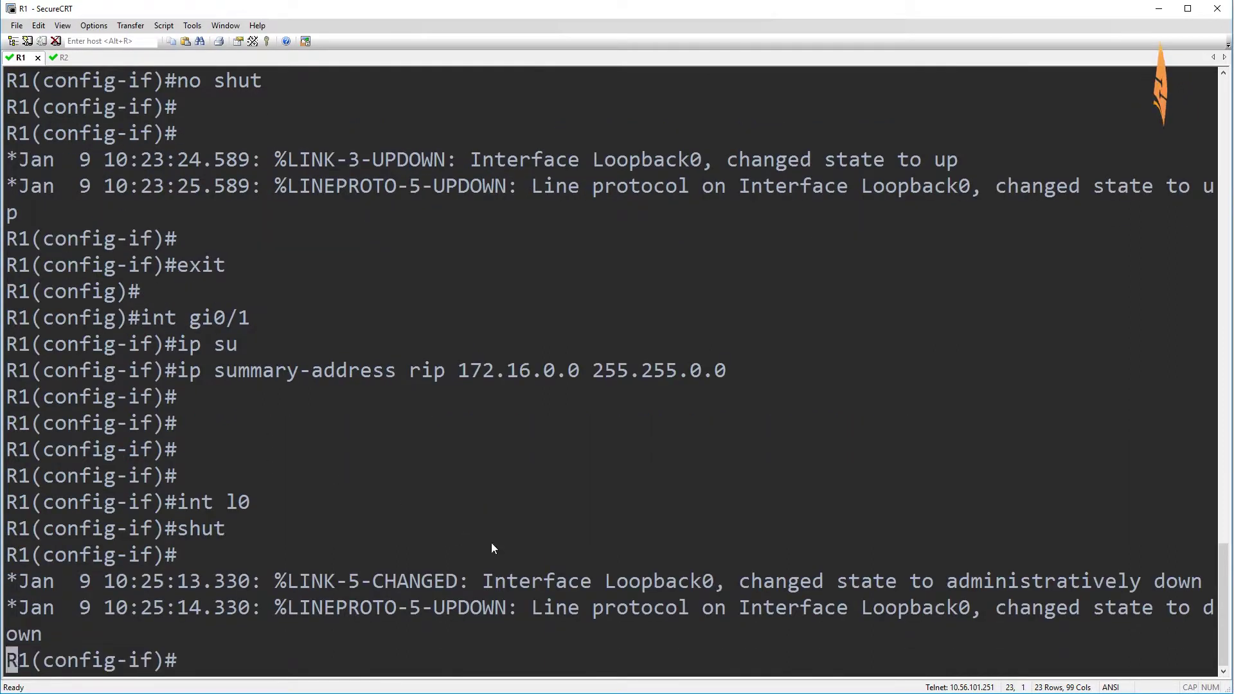
{"action": "key", "text": "Return"}
{"action": "type", "text": "int l1"}
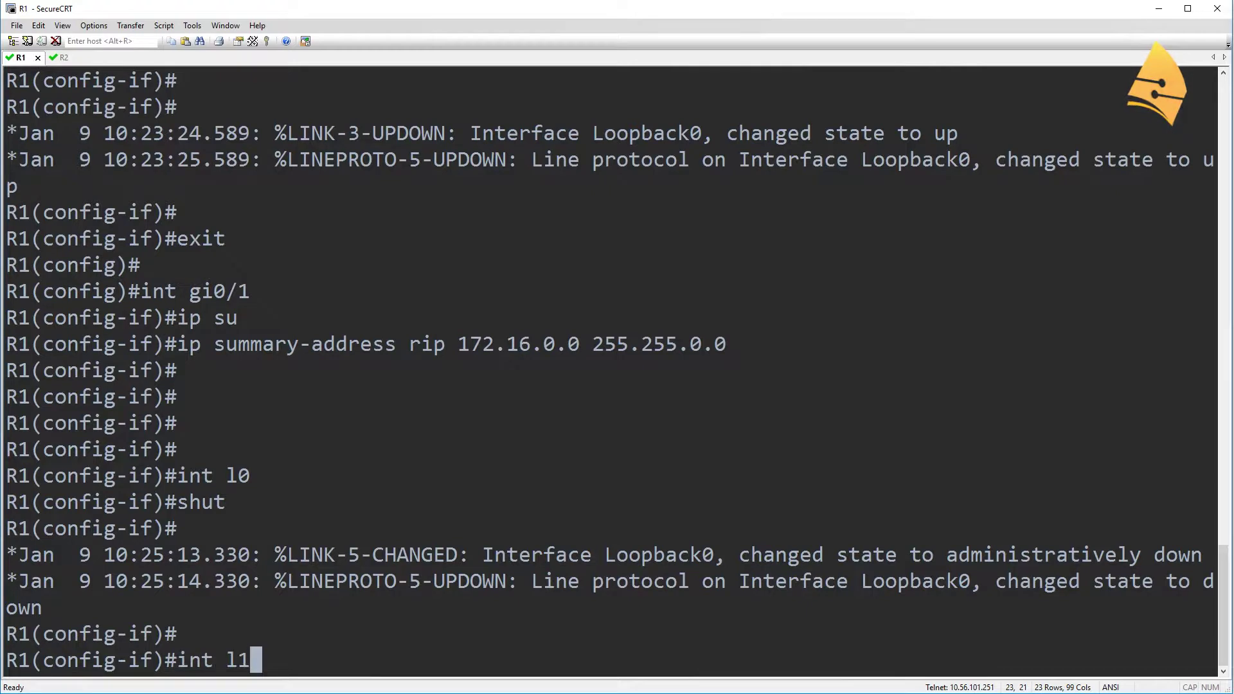
{"action": "key", "text": "Return"}
{"action": "type", "text": "shut"}
{"action": "key", "text": "Return"}
{"action": "type", "text": "int l2"}
{"action": "key", "text": "Return"}
{"action": "type", "text": "shut"}
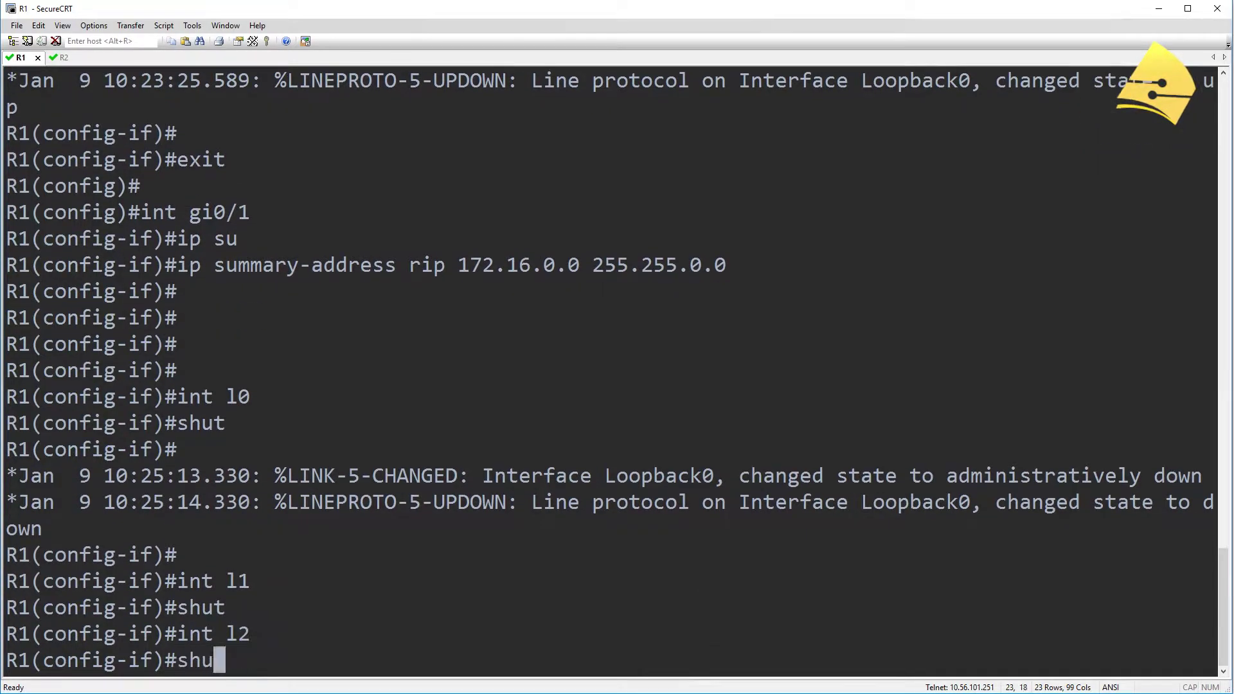
{"action": "key", "text": "Return"}
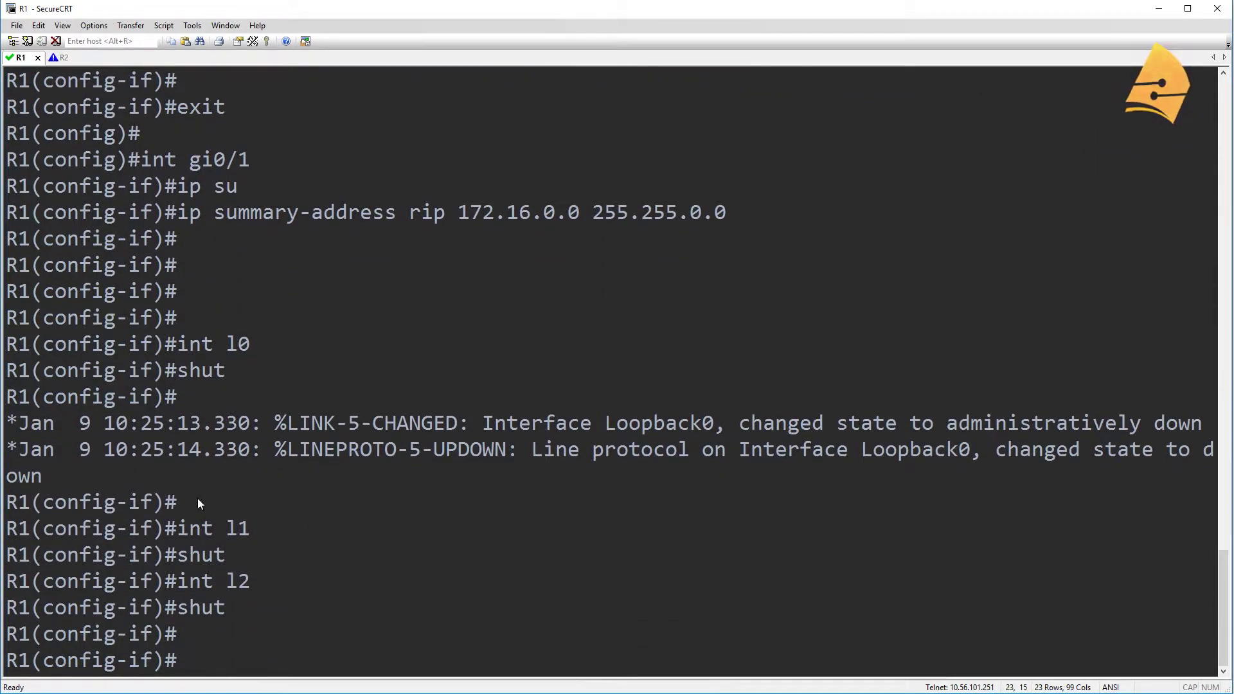
Switch to R2 and repeat "show ip route rip" three times to check the summary route after the additional loopback shutdowns
{"action": "left_click", "coordinate": [62, 59]}
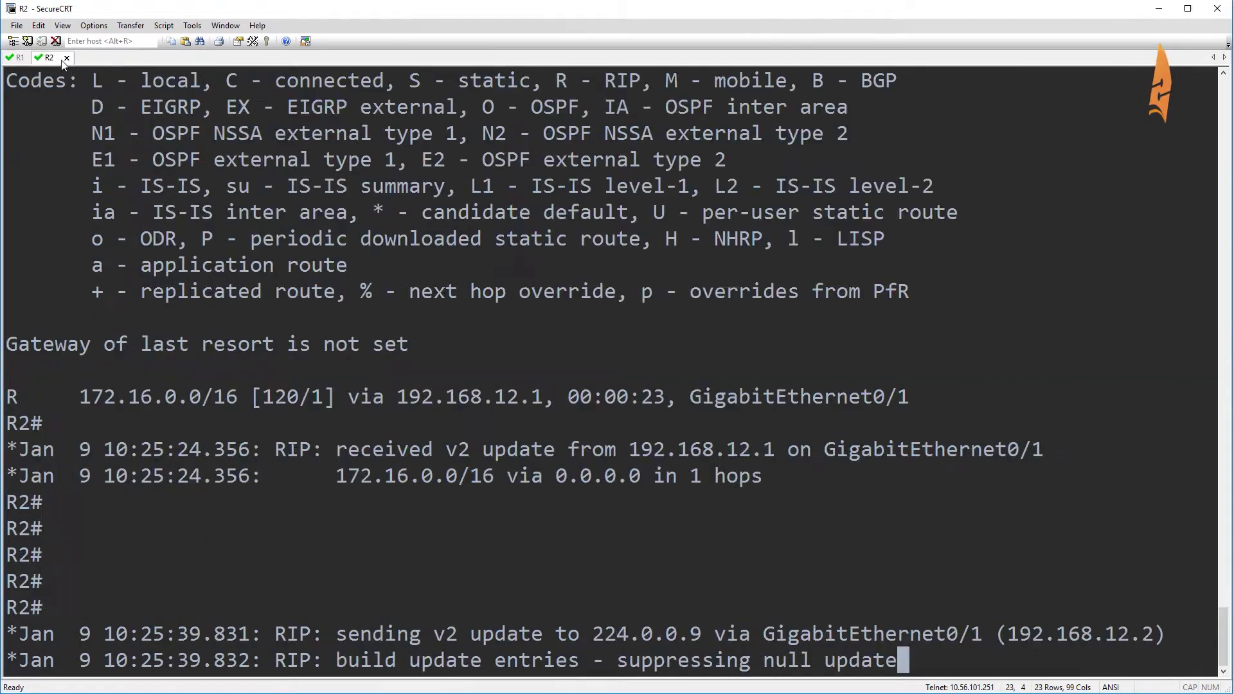
{"action": "key", "text": "Return"}
{"action": "key", "text": "Return"}
{"action": "key", "text": "Return"}
{"action": "key", "text": "Return"}
{"action": "key", "text": "Up"}
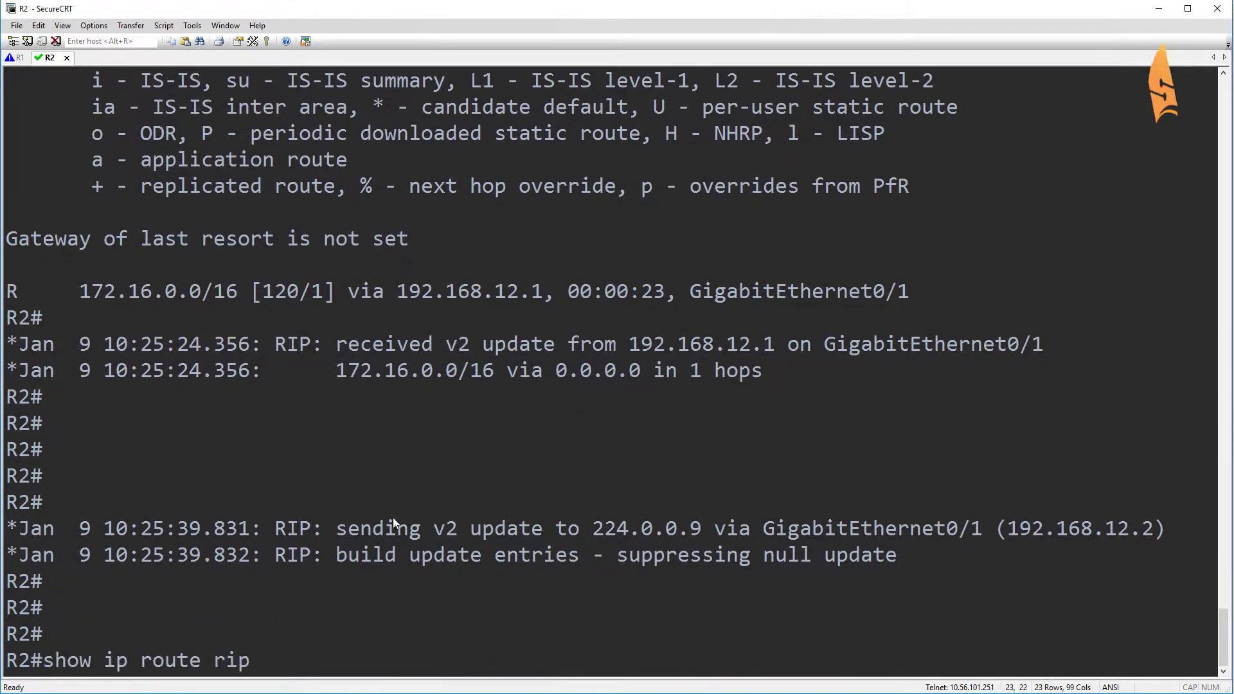
{"action": "key", "text": "Return"}
{"action": "key", "text": "Return"}
{"action": "key", "text": "Return"}
{"action": "key", "text": "Up"}
{"action": "key", "text": "Return"}
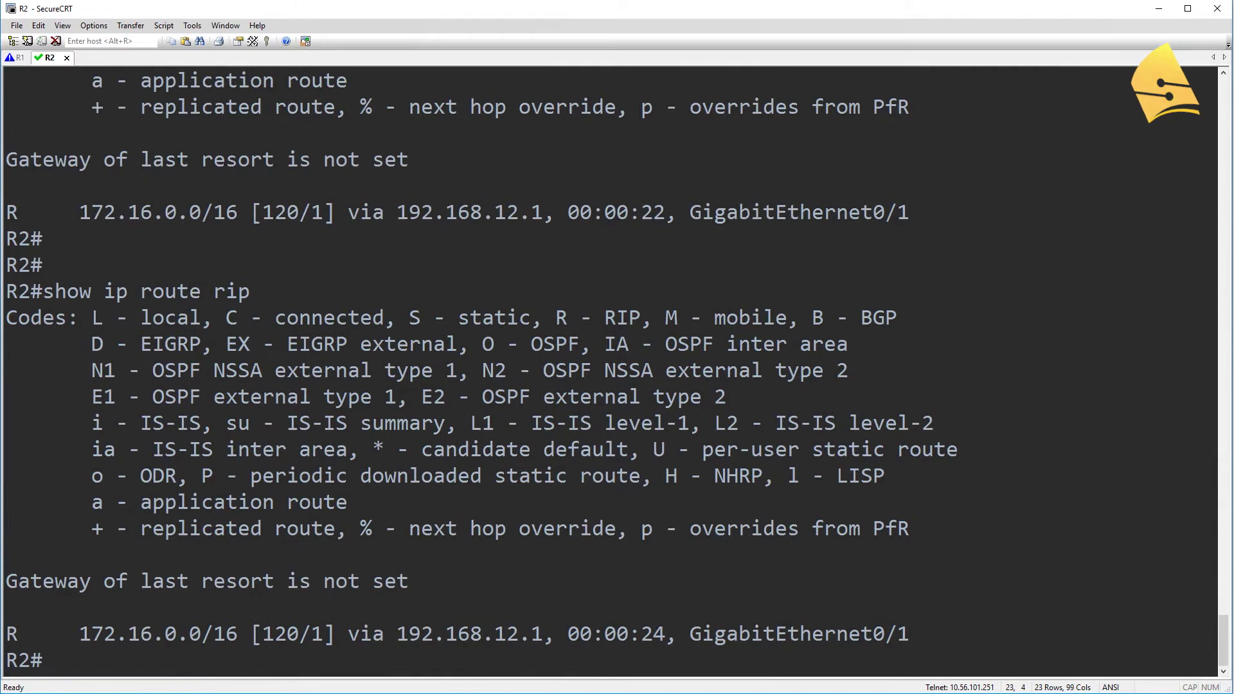
{"action": "key", "text": "Return"}
{"action": "key", "text": "Return"}
{"action": "key", "text": "Up"}
{"action": "key", "text": "Return"}
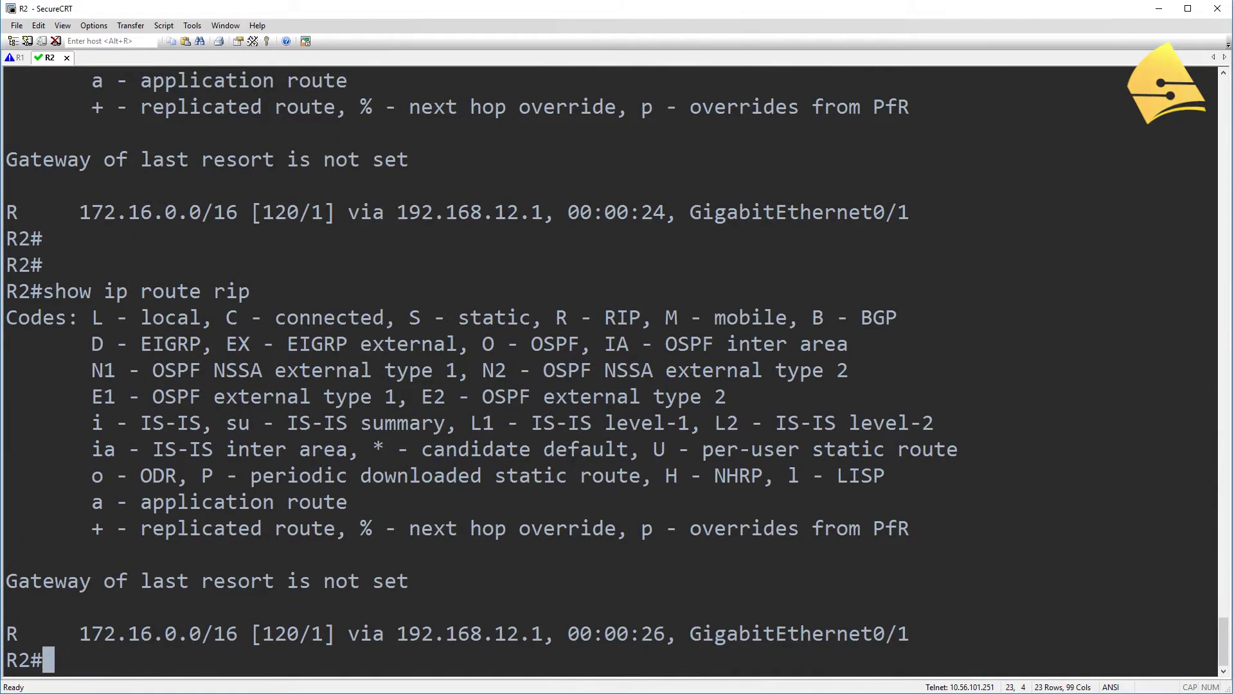
On R1, leave configuration mode, run "show ip int bri" and examine the status and addresses of Loopback0 through Loopback3
{"action": "left_click", "coordinate": [16, 57]}
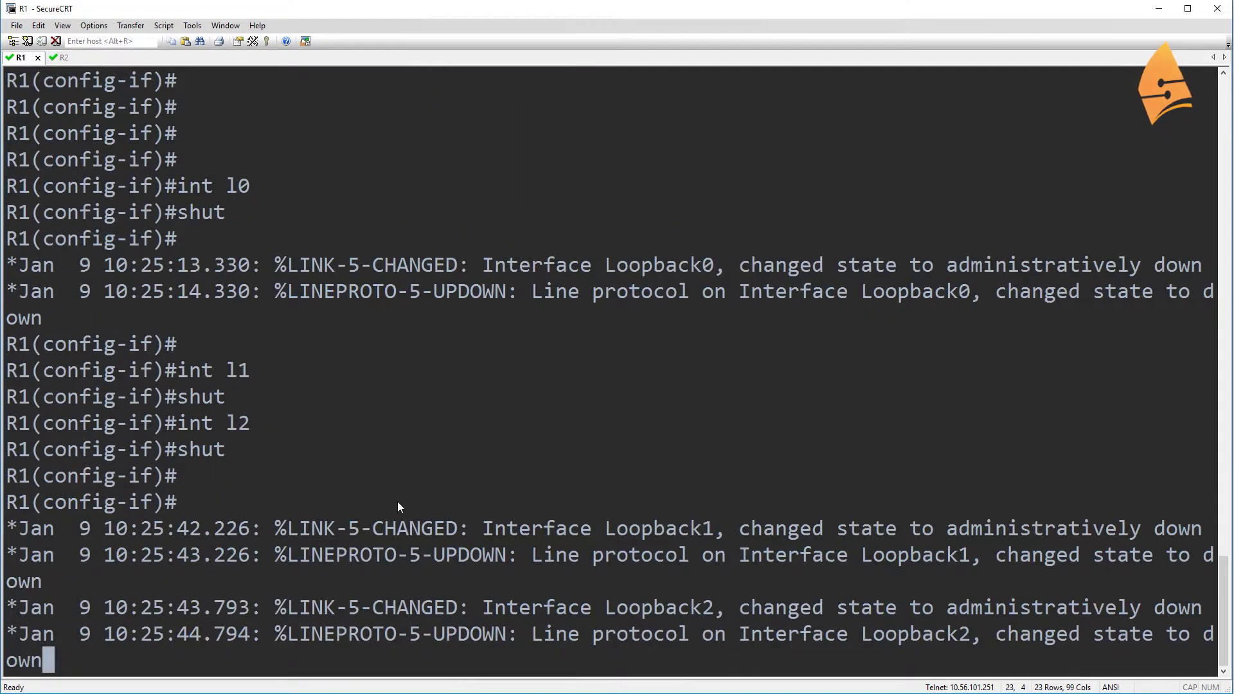
{"action": "key", "text": "Return"}
{"action": "key", "text": "Return"}
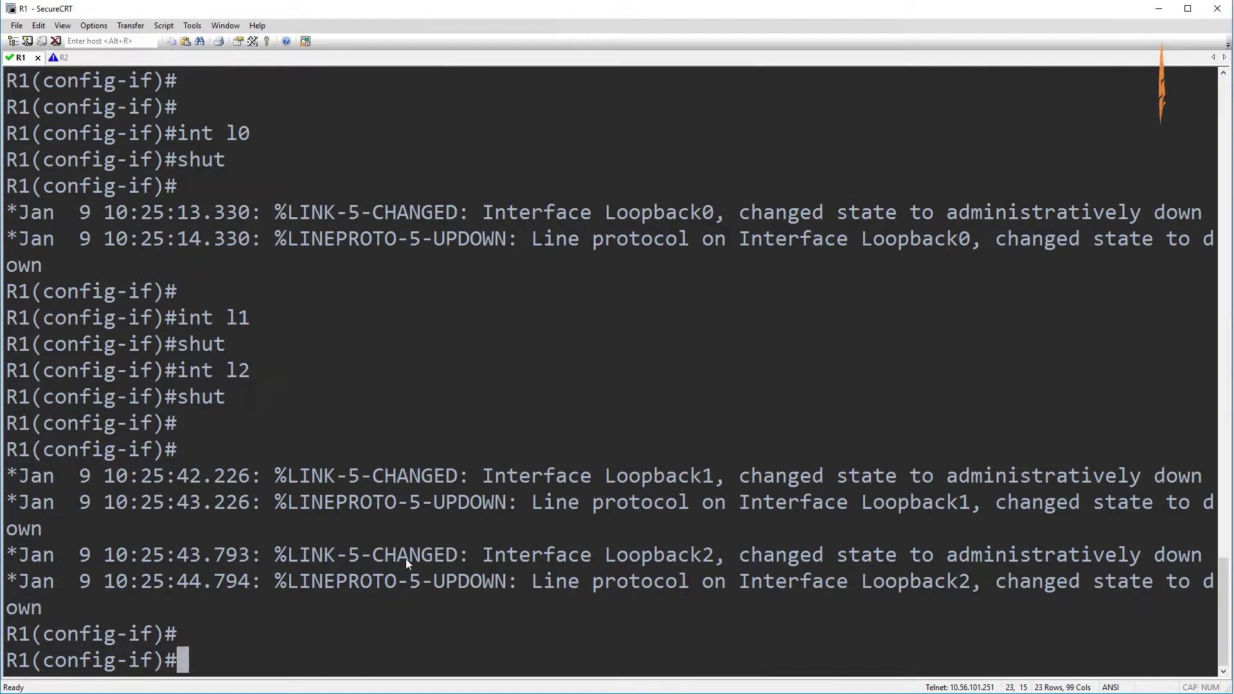
{"action": "key", "text": "ctrl+z"}
{"action": "type", "text": "show ip int bri"}
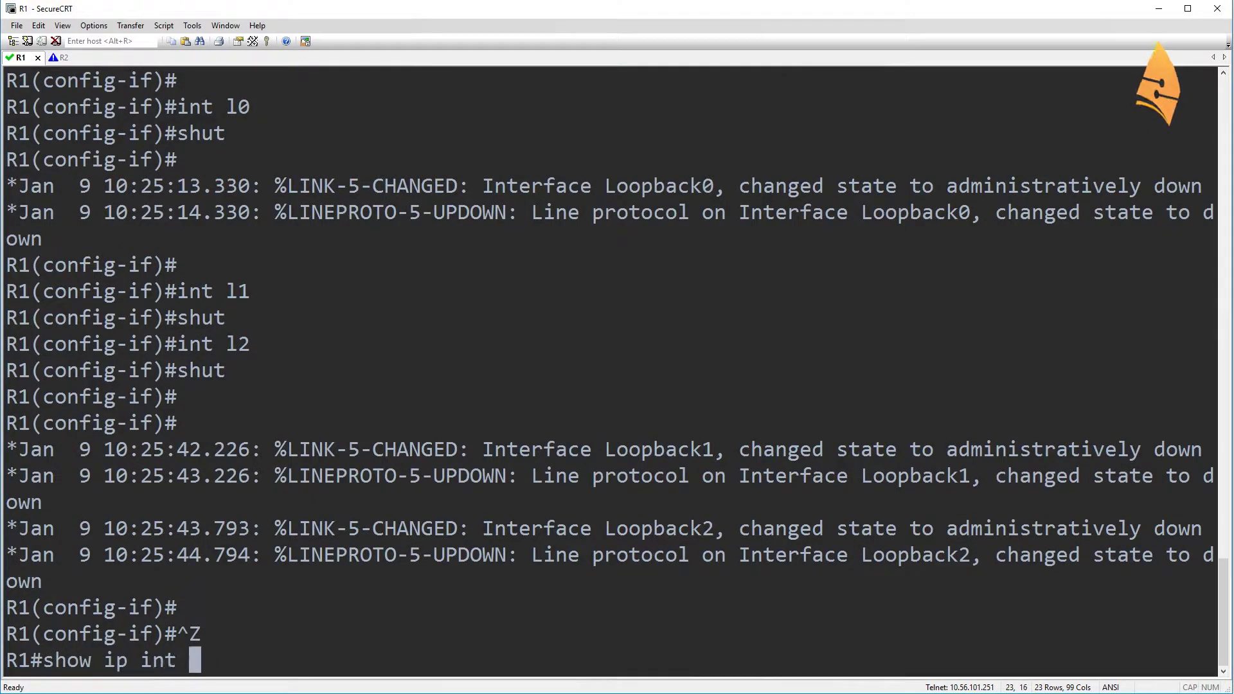
{"action": "key", "text": "Return"}
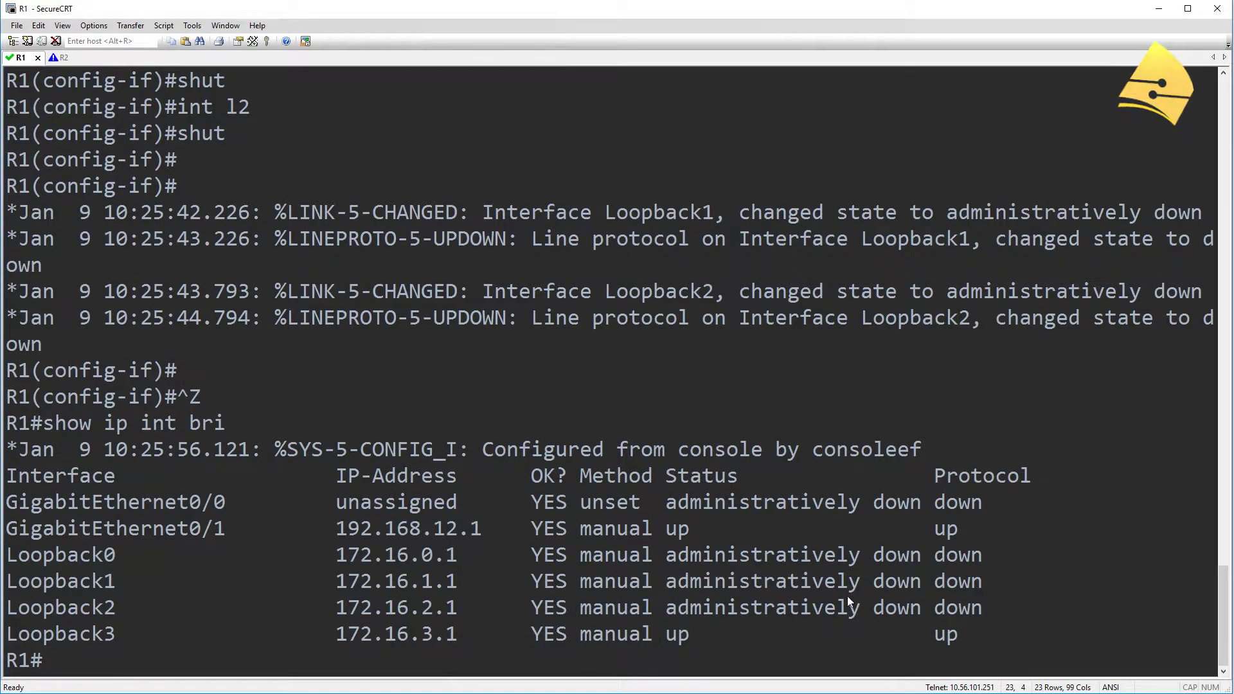
{"action": "left_click_drag", "start_coordinate": [993, 607], "coordinate": [2, 564]}
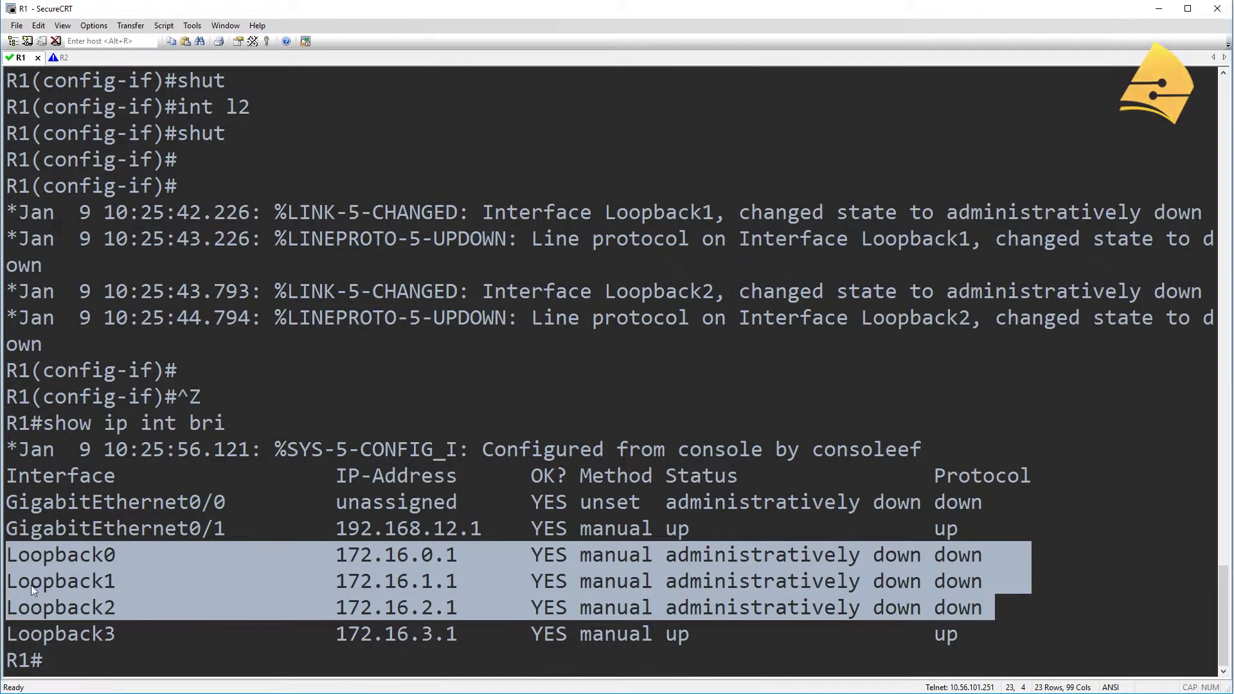
{"action": "left_click_drag", "start_coordinate": [956, 636], "coordinate": [4, 637]}
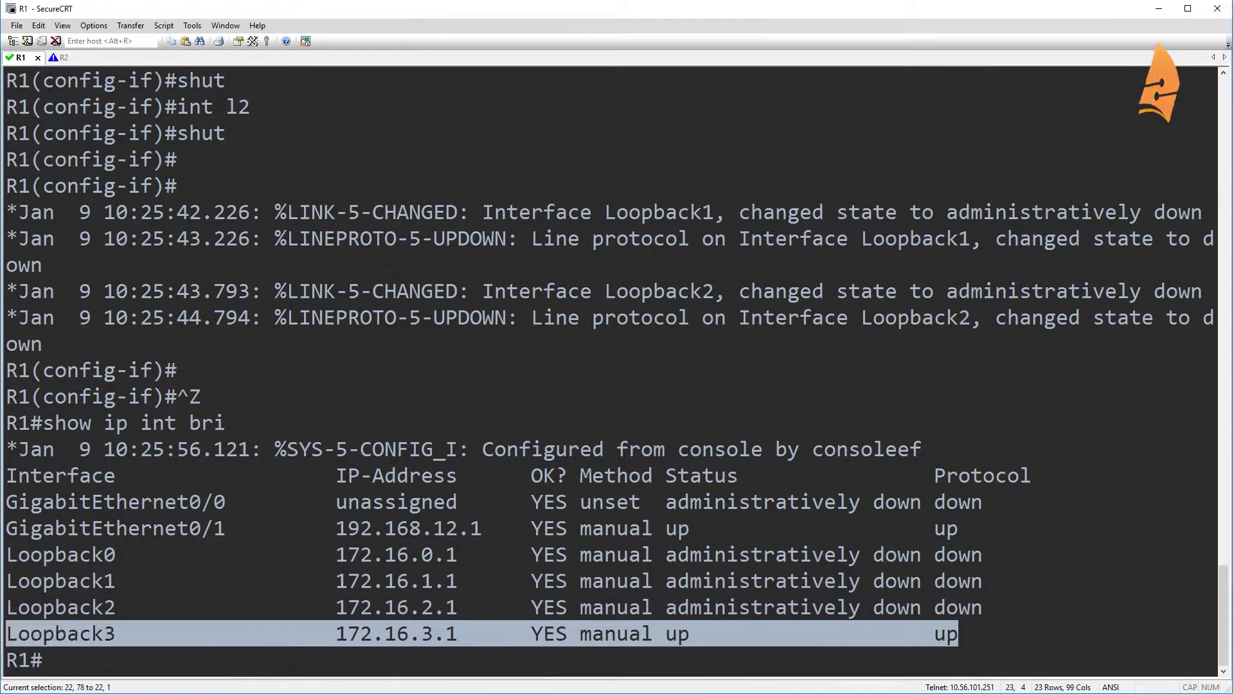
{"action": "left_click", "coordinate": [329, 674]}
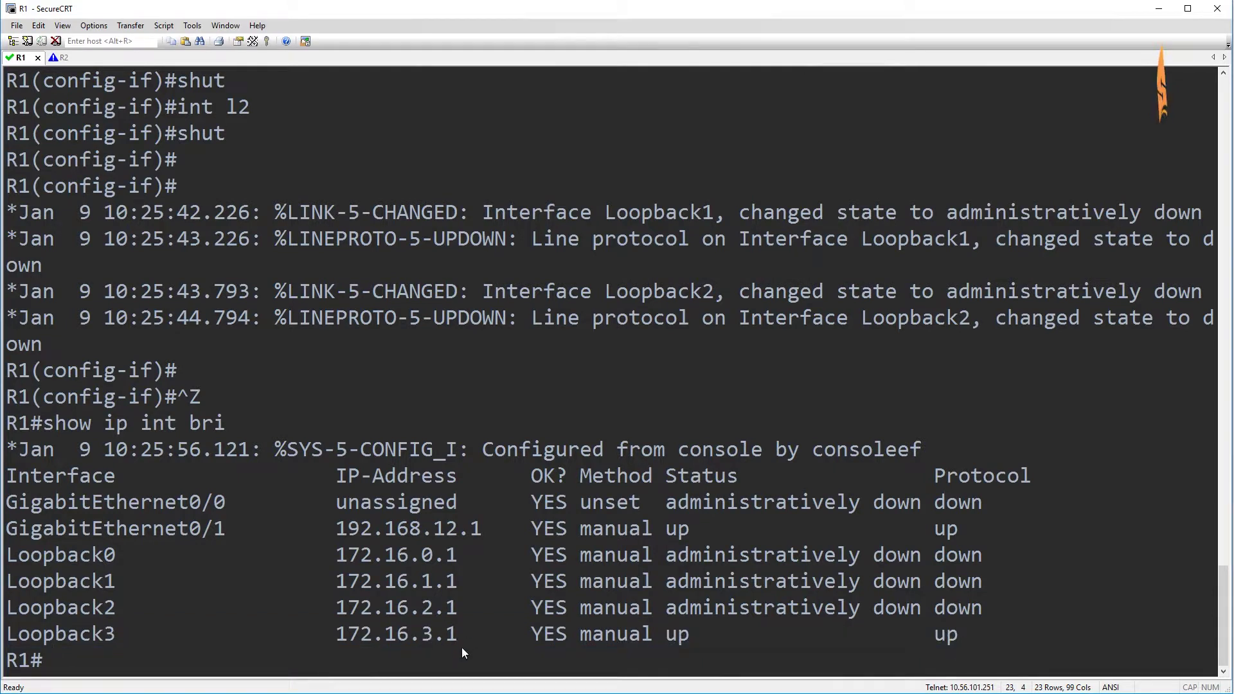
{"action": "left_click_drag", "start_coordinate": [461, 635], "coordinate": [410, 633]}
{"action": "left_click", "coordinate": [412, 665]}
Enter R1's Loopback3 interface configuration from global configuration mode and write the "shut" command without executing it
{"action": "type", "text": "conf t"}
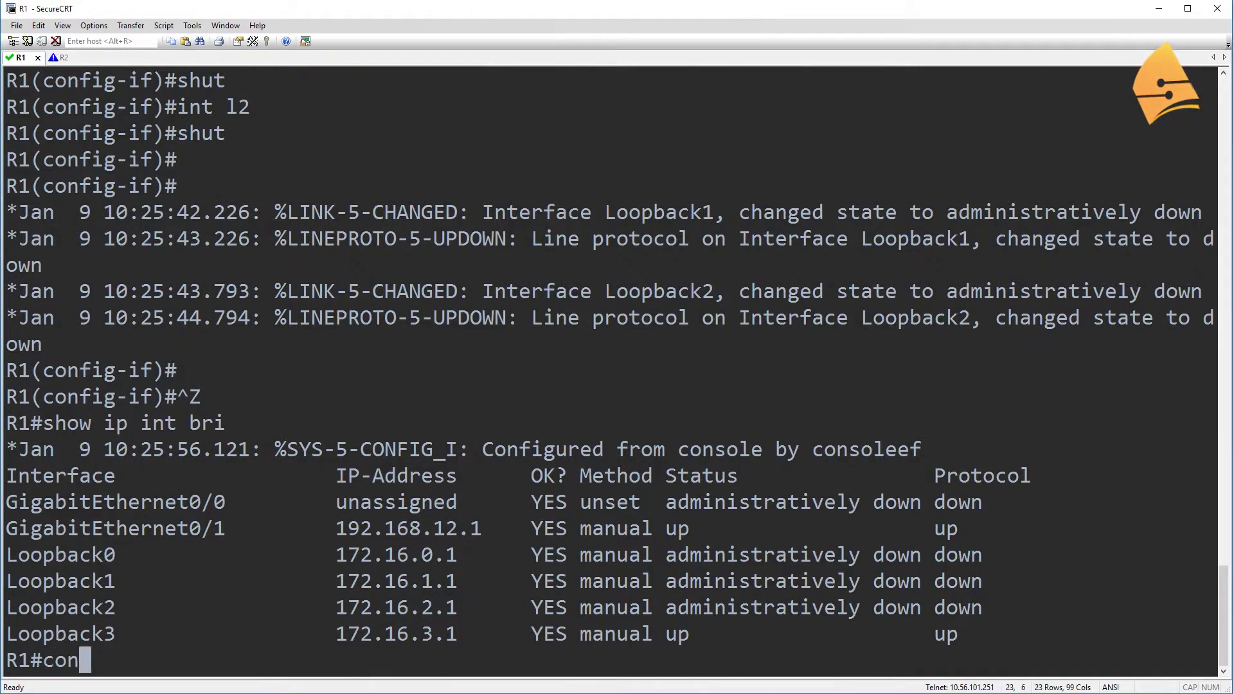
{"action": "key", "text": "Return"}
{"action": "type", "text": "int l3"}
{"action": "key", "text": "Return"}
{"action": "type", "text": "shut"}
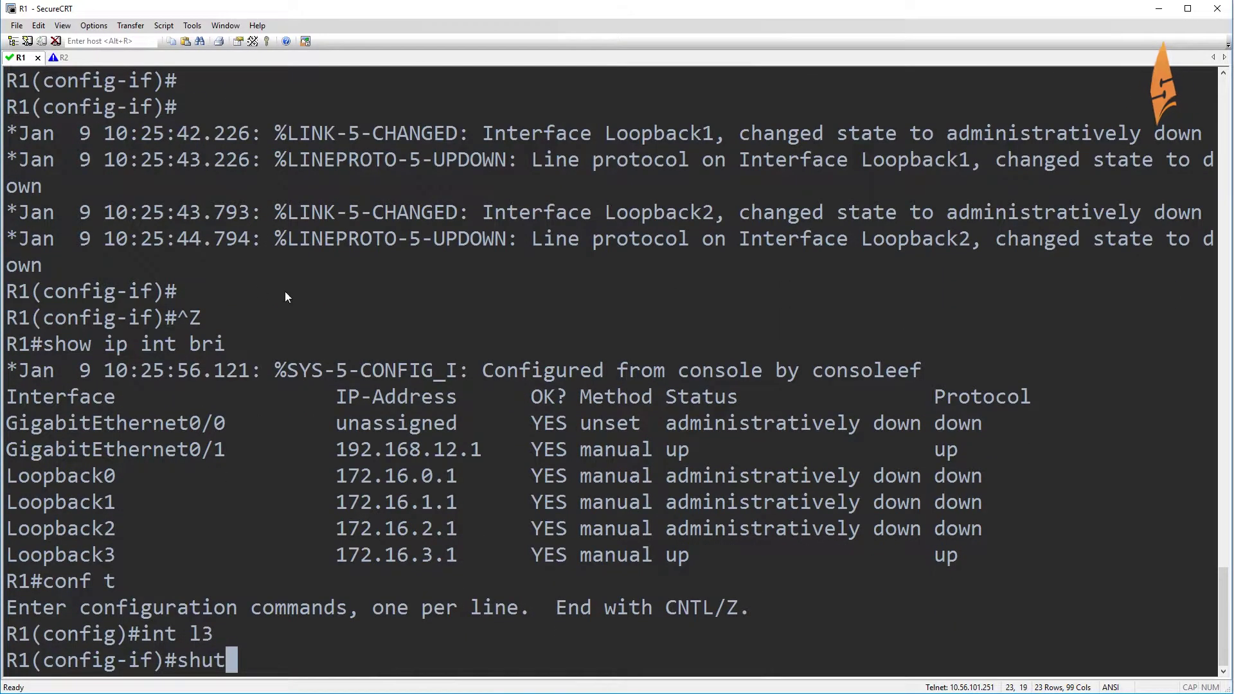
Switch to R2 and add a run of blank prompt lines to separate new RIP debug output from earlier output
{"action": "left_click", "coordinate": [60, 57]}
{"action": "key", "text": "Return"}
{"action": "key", "text": "Return"}
{"action": "key", "text": "Return"}
{"action": "key", "text": "Return"}
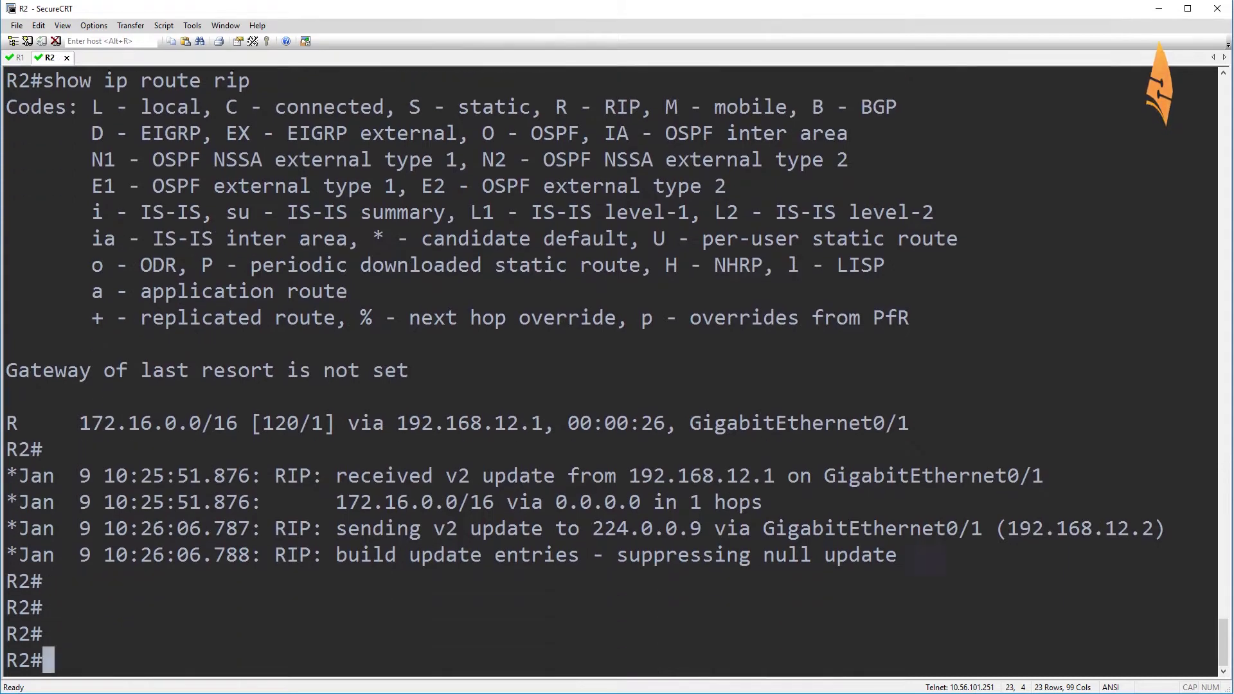
{"action": "key", "text": "Return"}
{"action": "key", "text": "Return"}
{"action": "key", "text": "Return"}
{"action": "key", "text": "Return"}
{"action": "key", "text": "Return"}
{"action": "key", "text": "Return"}
{"action": "key", "text": "Return"}
{"action": "key", "text": "Return"}
{"action": "key", "text": "Return"}
{"action": "key", "text": "Return"}
{"action": "key", "text": "Return"}
{"action": "key", "text": "Return"}
{"action": "key", "text": "Return"}
{"action": "key", "text": "Return"}
Return to R1 and execute the pending "shut" command on Loopback3
{"action": "left_click", "coordinate": [19, 57]}
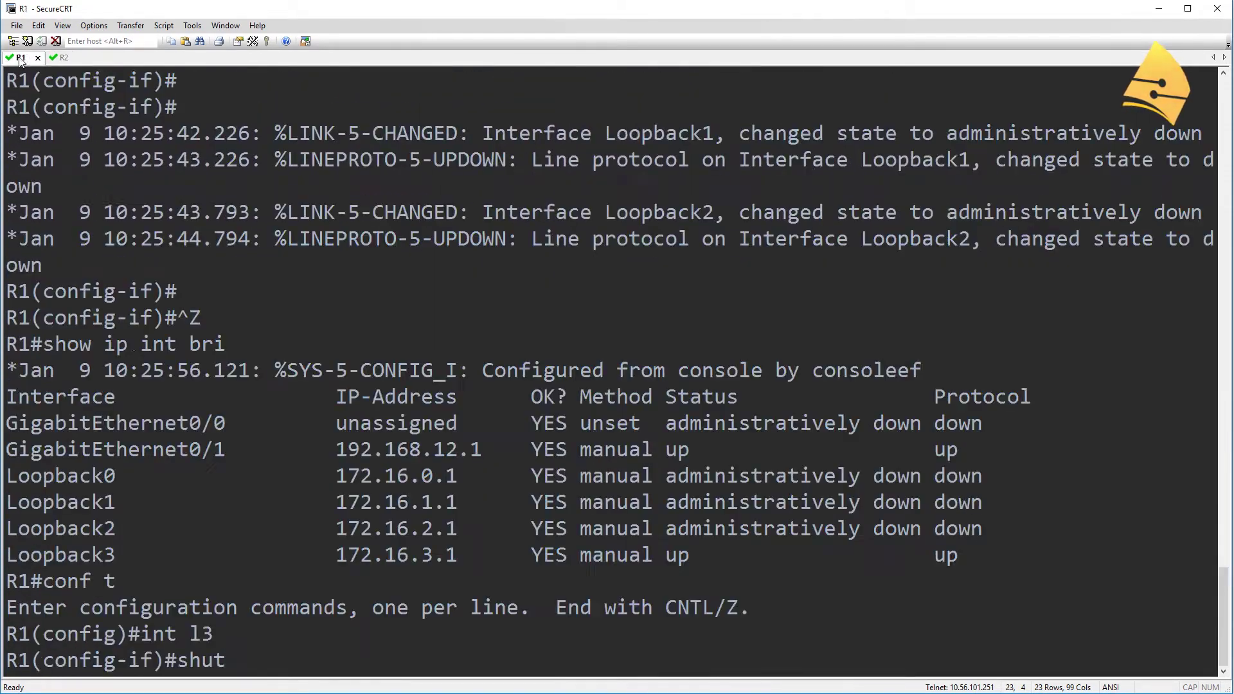
{"action": "key", "text": "Return"}
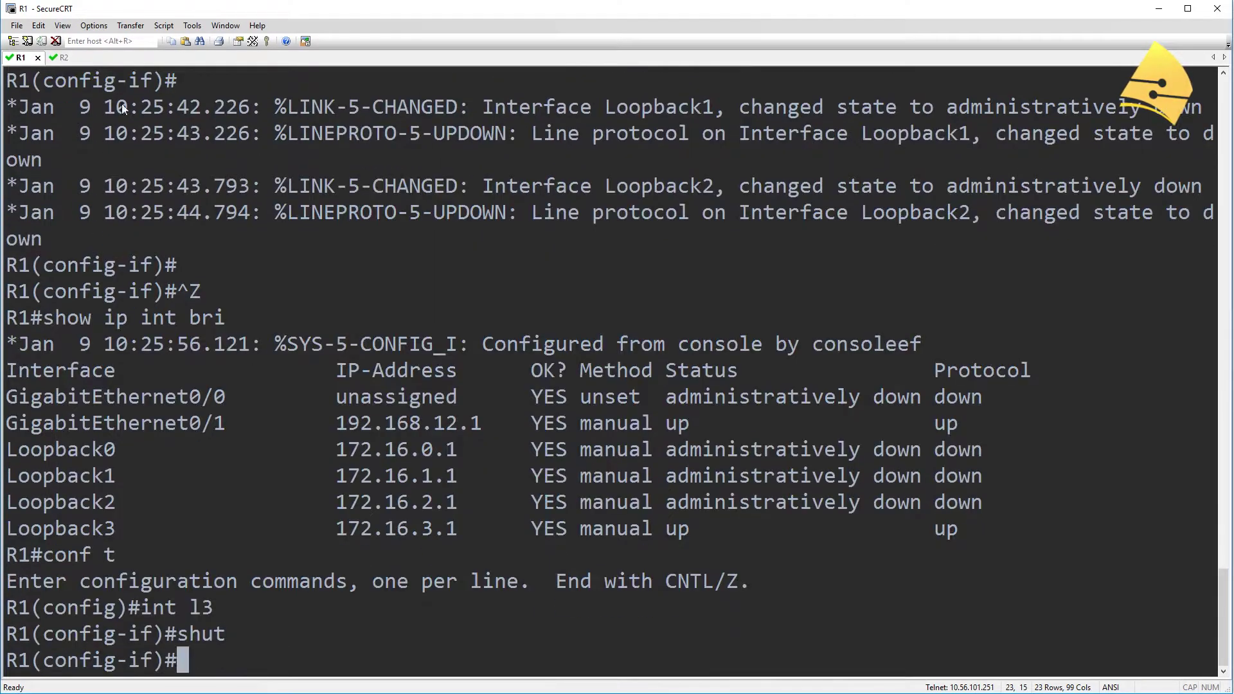
Switch to R2 and examine the RIP update received from 192.168.12.1 for the 172.16.0.0/16 summary route
{"action": "left_click", "coordinate": [62, 59]}
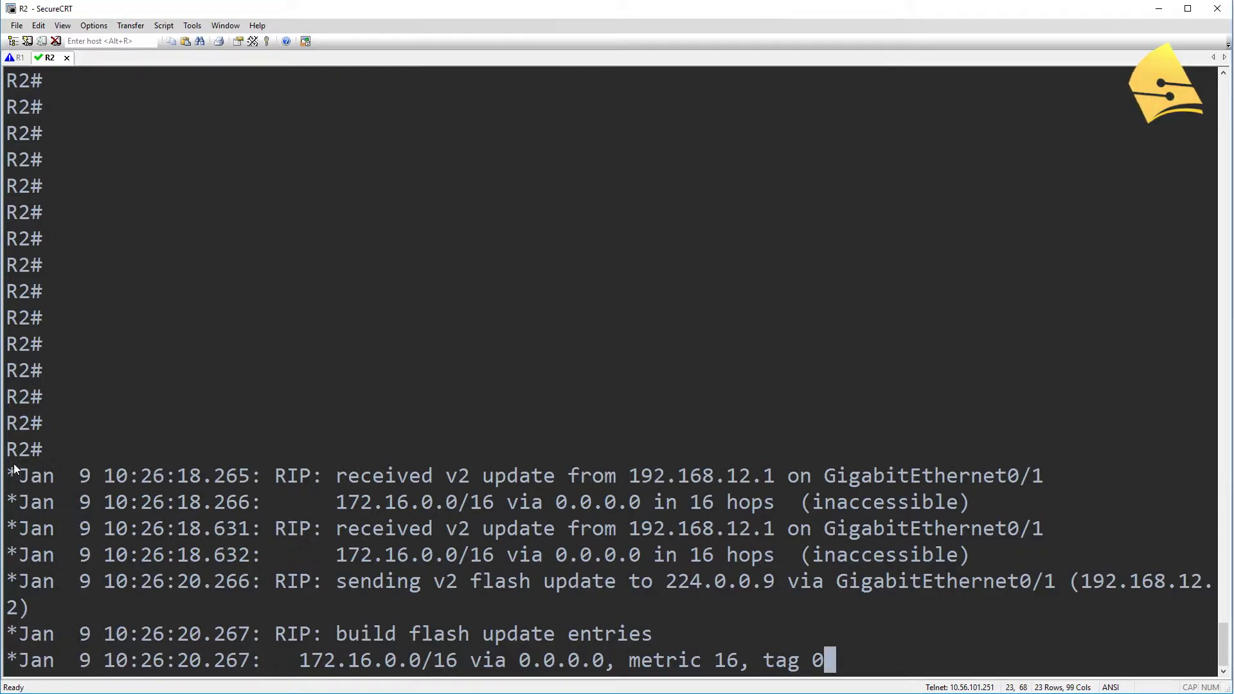
{"action": "left_click_drag", "start_coordinate": [11, 450], "coordinate": [981, 483]}
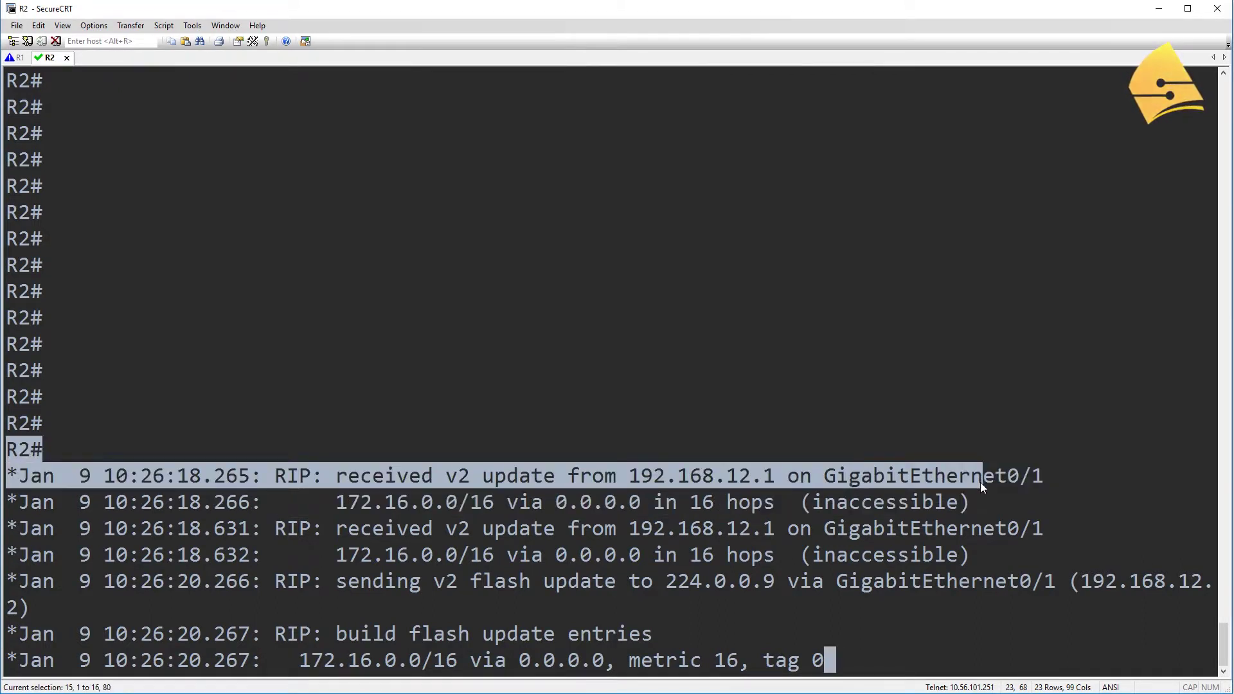
{"action": "left_click", "coordinate": [539, 529]}
{"action": "left_click_drag", "start_coordinate": [337, 501], "coordinate": [492, 504]}
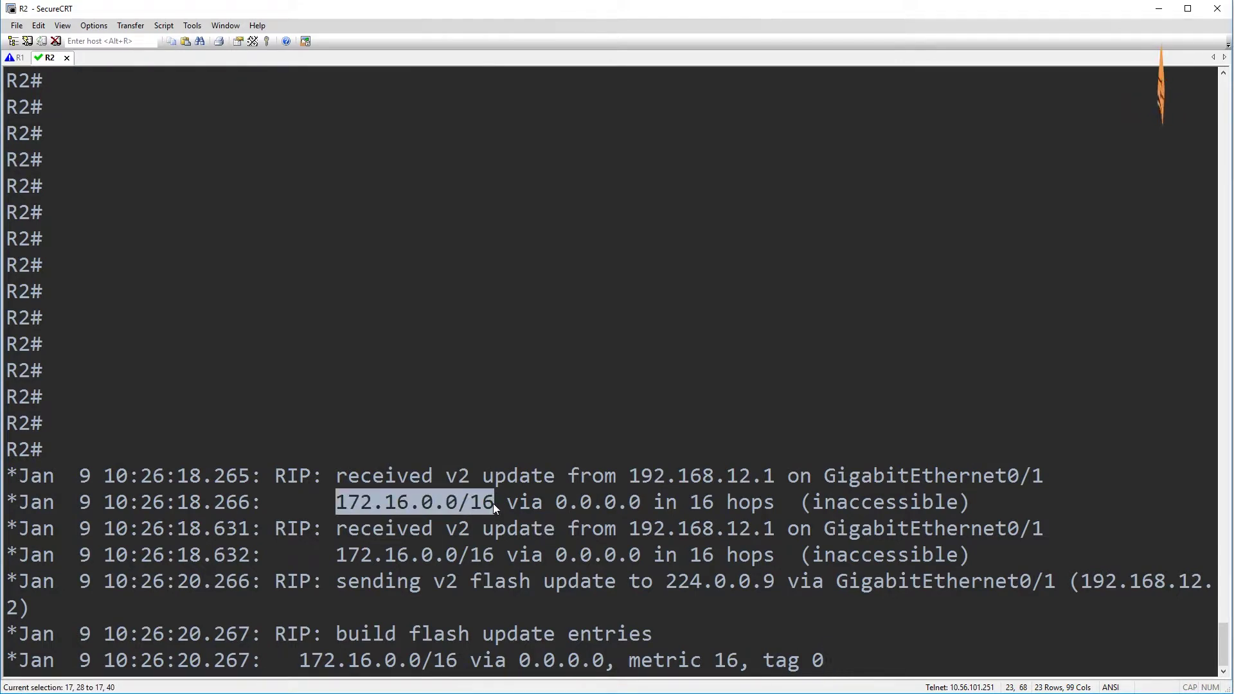
Review the received 172.16.0.0/16 update and display R2's RIP routes with "show ip route rip"
{"action": "left_click", "coordinate": [484, 540]}
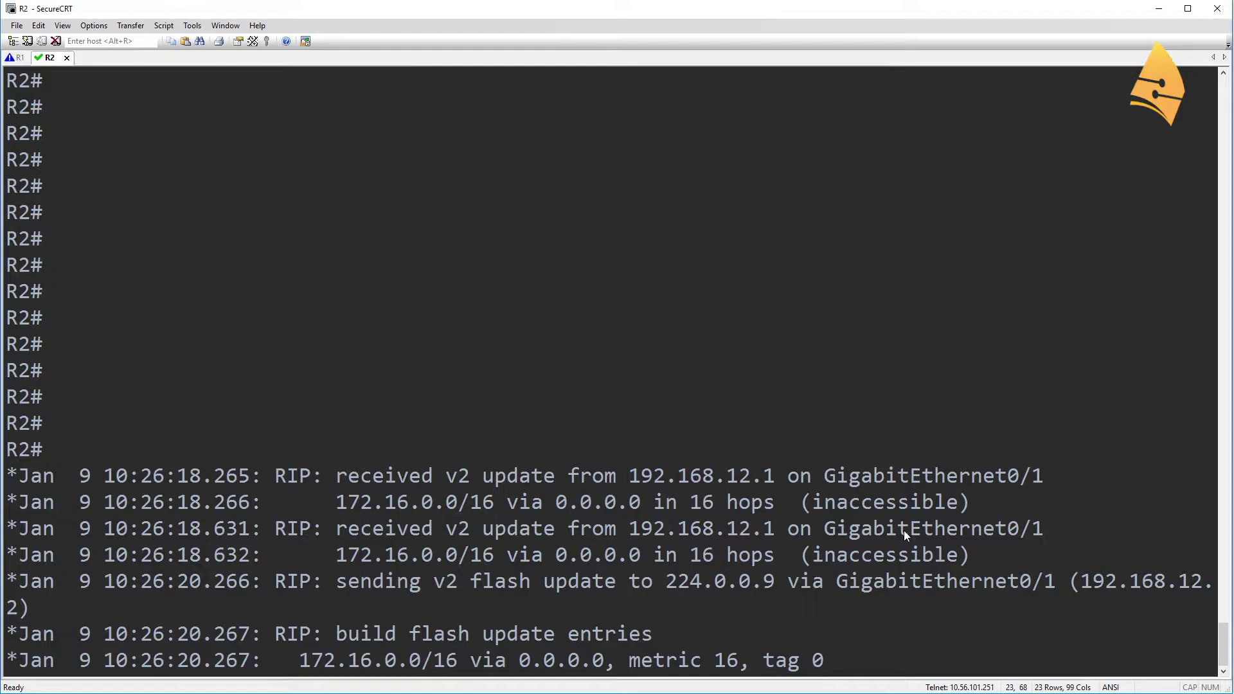
{"action": "left_click_drag", "start_coordinate": [982, 499], "coordinate": [2, 454]}
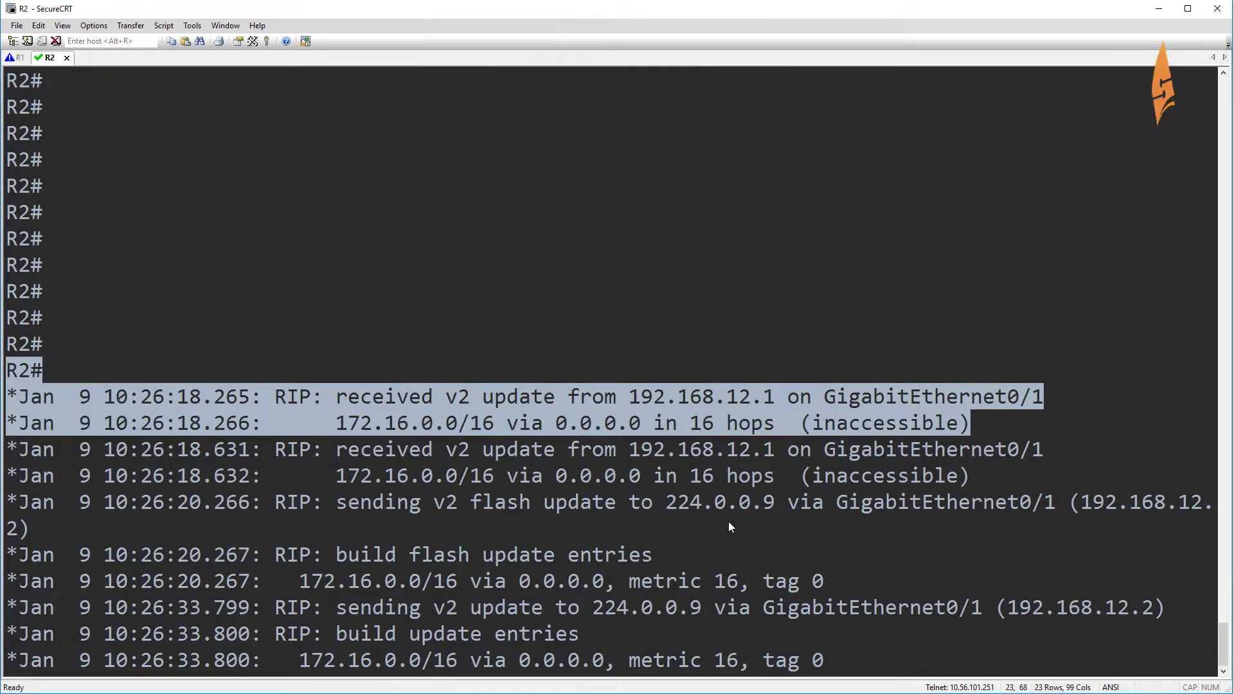
{"action": "left_click", "coordinate": [729, 523]}
{"action": "key", "text": "Return"}
{"action": "type", "text": "show ip route rip"}
{"action": "key", "text": "Return"}
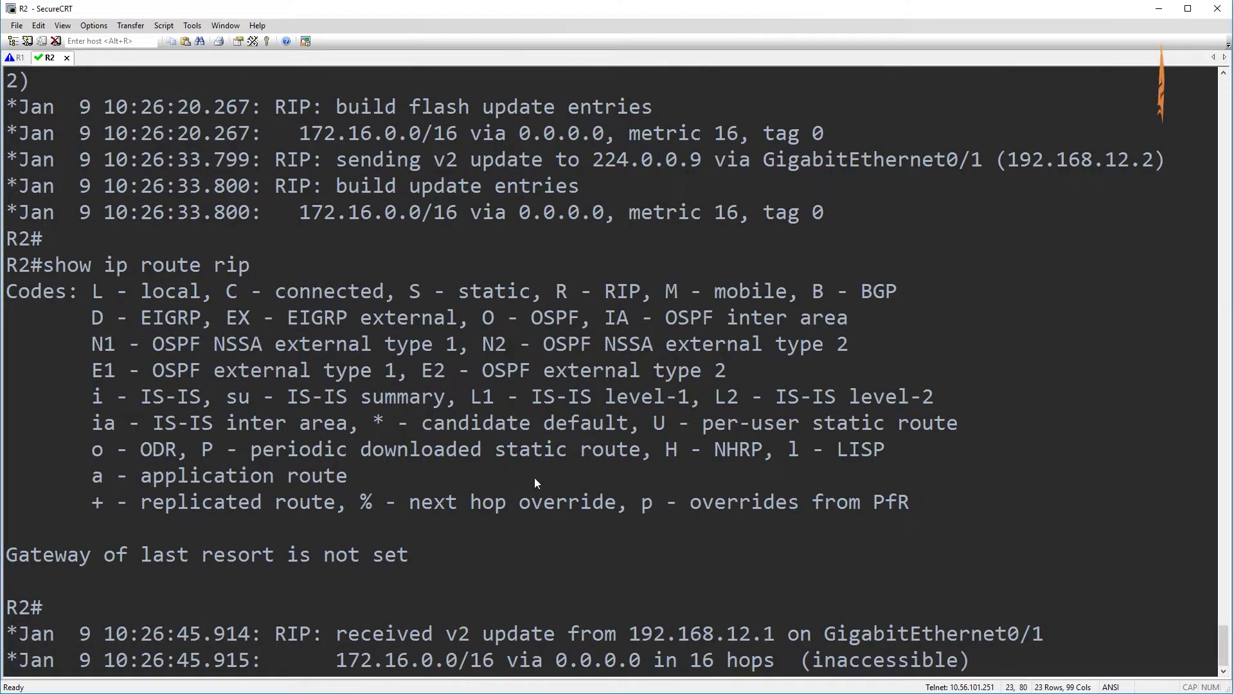
Compare R2's latest "show ip route rip" output with the earlier outputs for the 172.16.0.0/16 entry
{"action": "scroll", "coordinate": [547, 481], "scroll_direction": "up", "scroll_amount": 3}
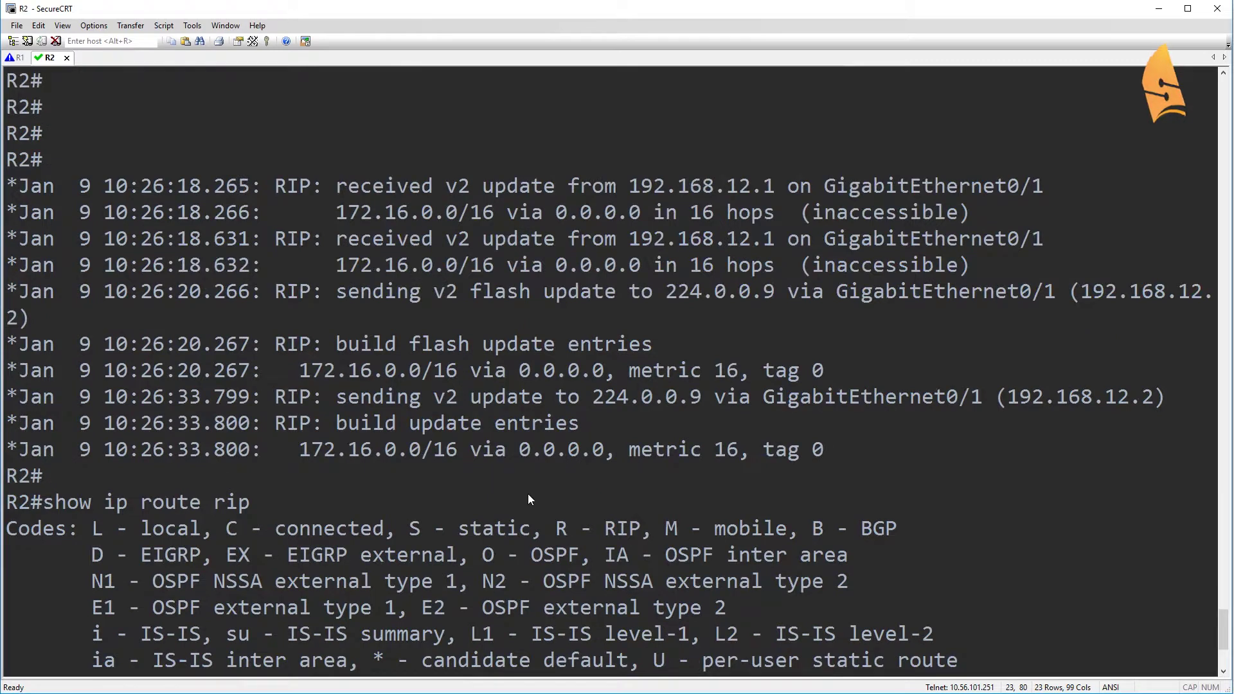
{"action": "scroll", "coordinate": [569, 473], "scroll_direction": "down", "scroll_amount": 4}
{"action": "scroll", "coordinate": [542, 458], "scroll_direction": "up", "scroll_amount": 15}
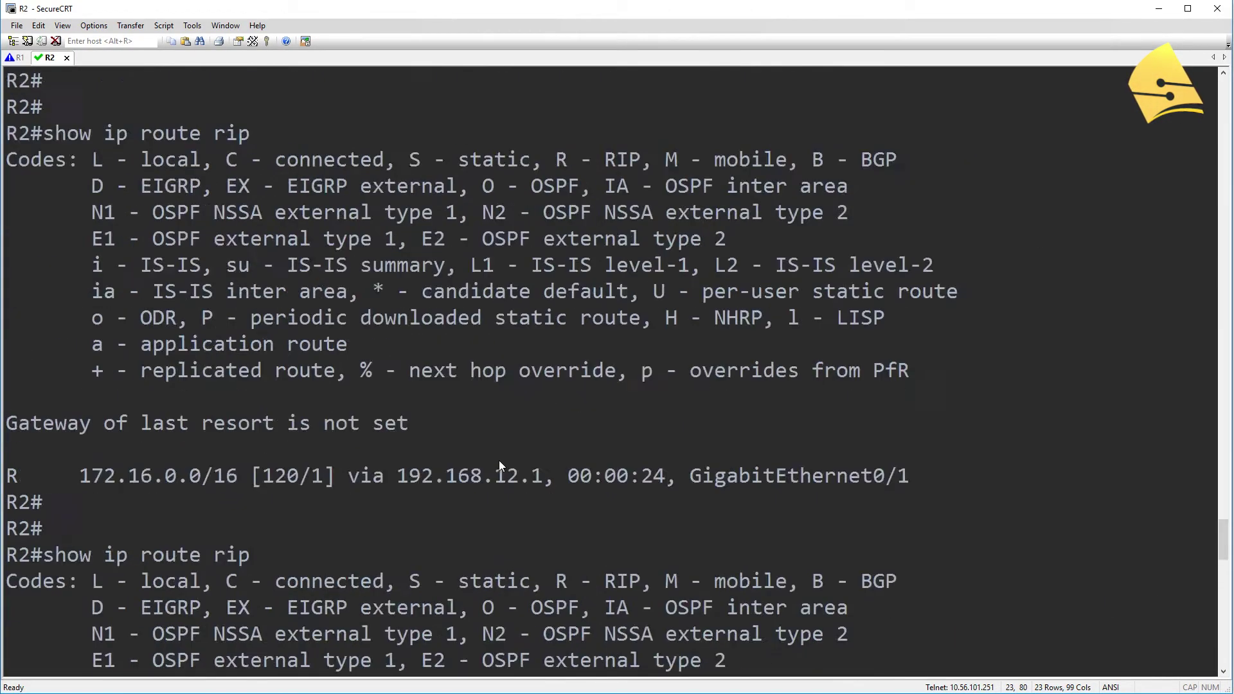
{"action": "scroll", "coordinate": [499, 460], "scroll_direction": "up", "scroll_amount": 6}
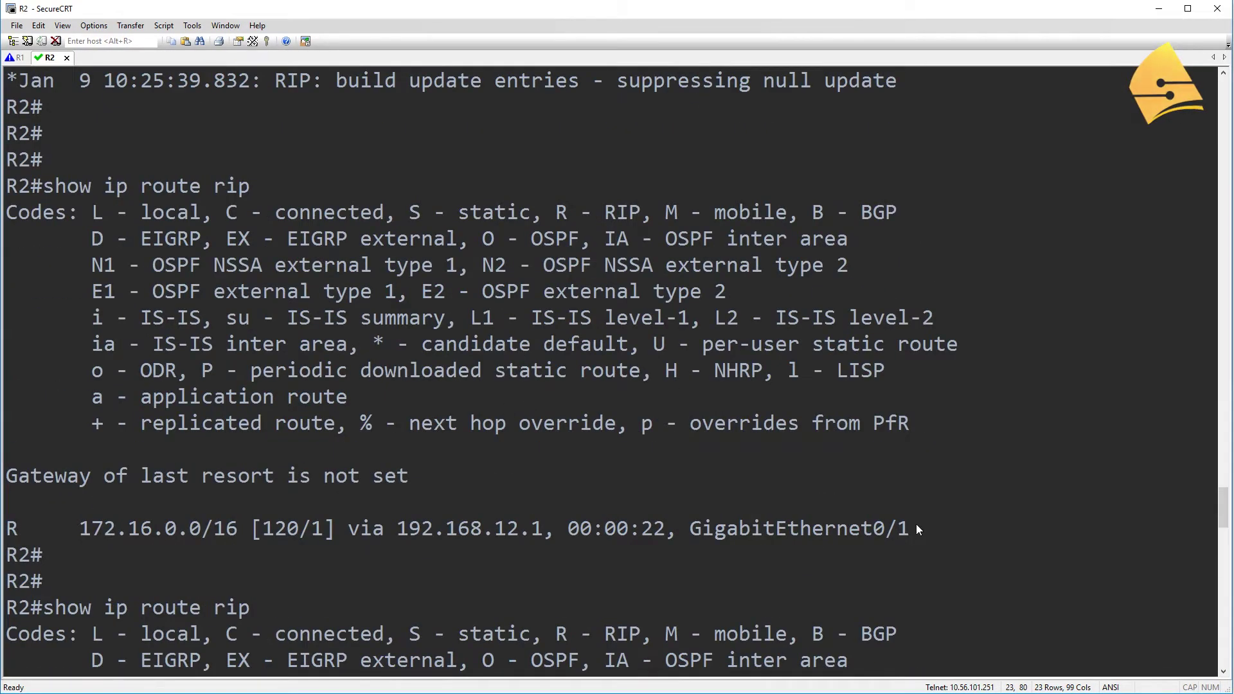
{"action": "left_click_drag", "start_coordinate": [916, 527], "coordinate": [6, 528]}
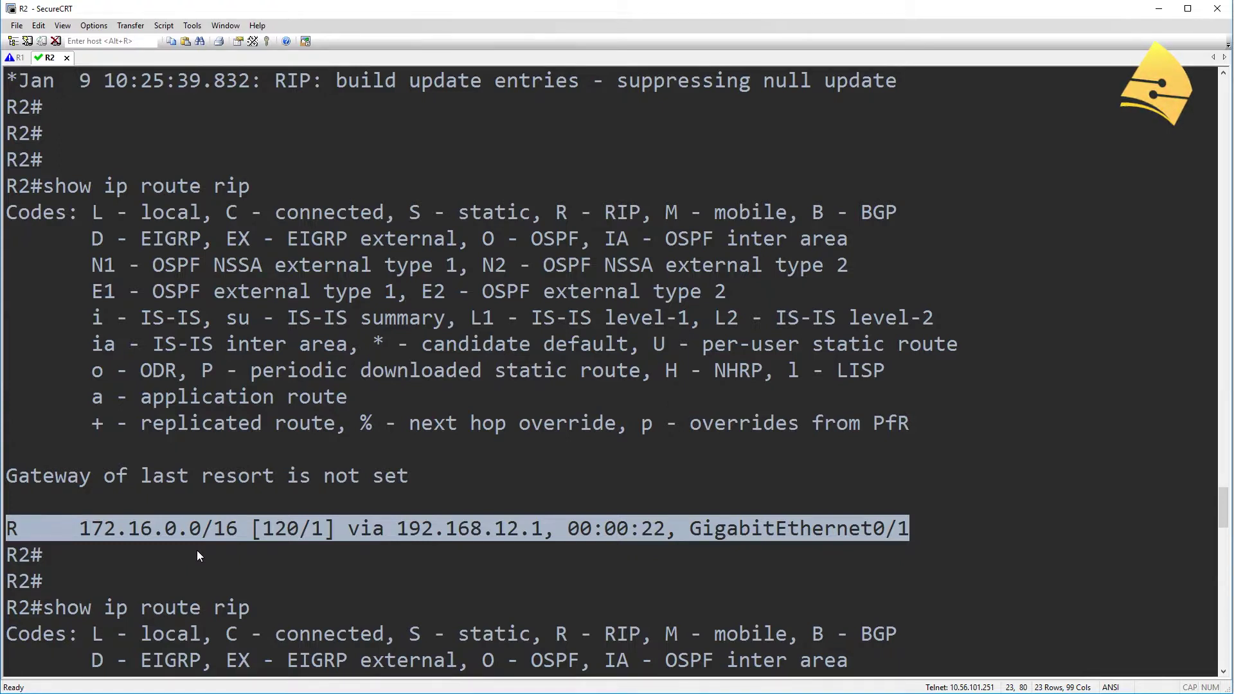
{"action": "scroll", "coordinate": [195, 550], "scroll_direction": "up", "scroll_amount": 2}
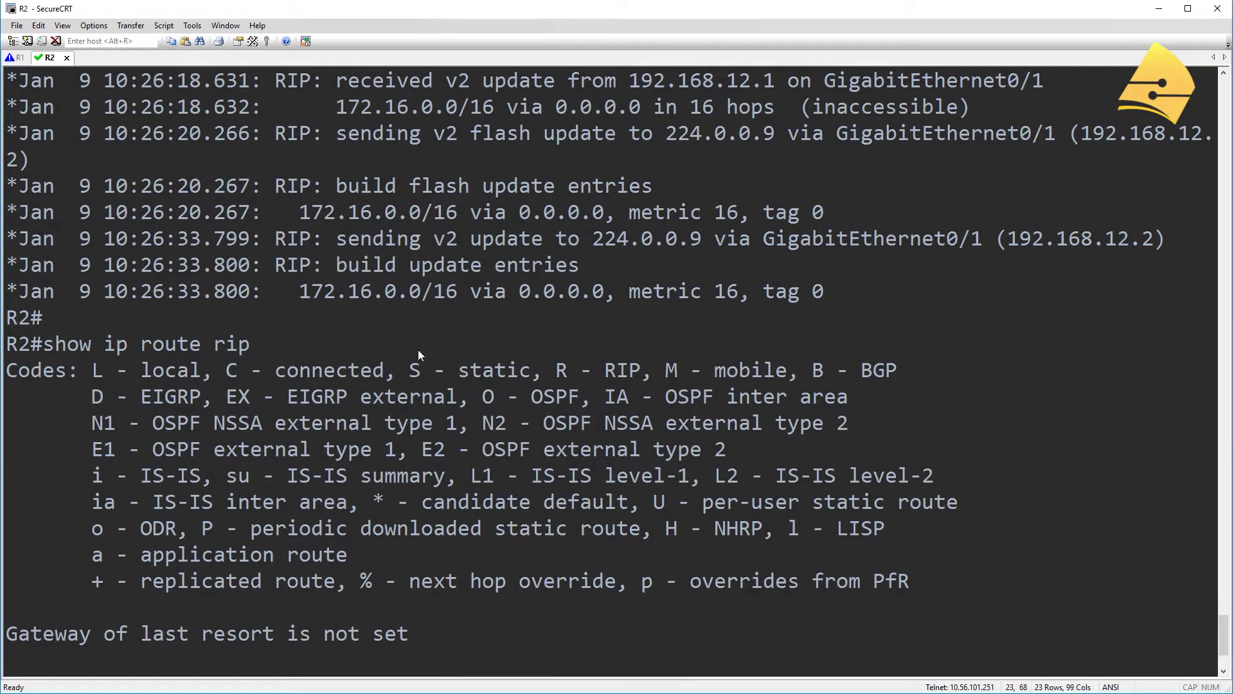
{"action": "scroll", "coordinate": [666, 479], "scroll_direction": "down", "scroll_amount": 2}
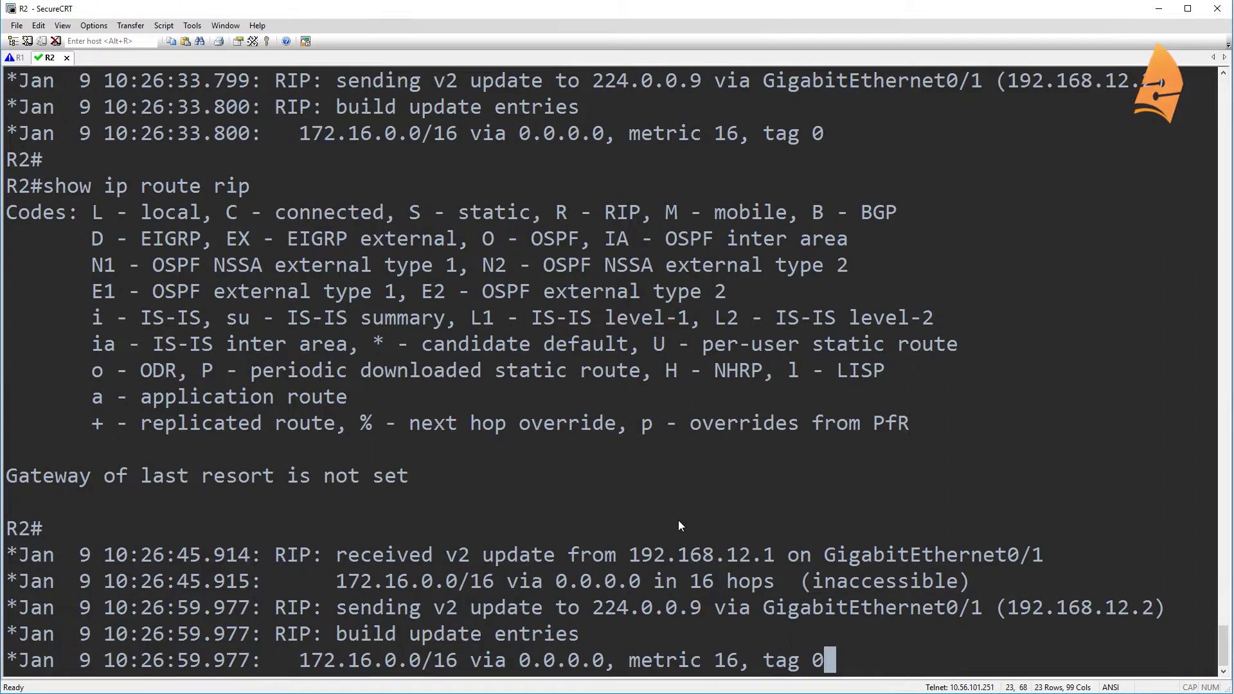
Watch R2's RIP debug output for further updates, separating them with blank prompt lines
{"action": "key", "text": "Return"}
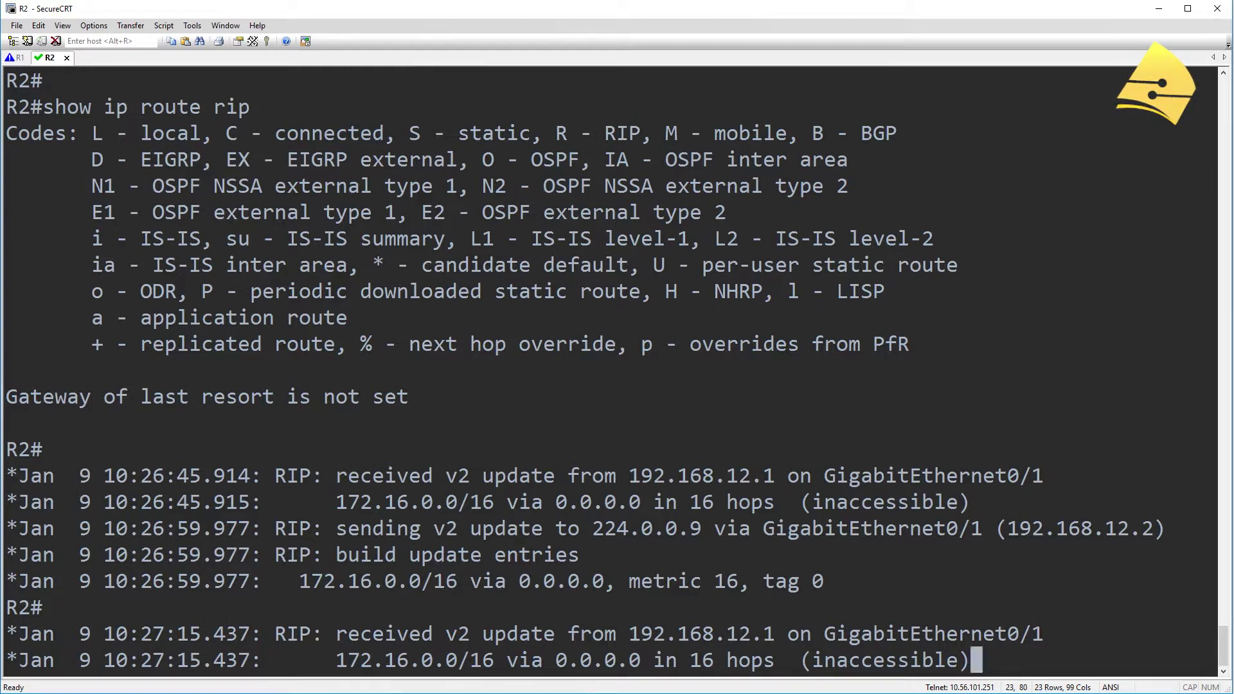
{"action": "key", "text": "Return"}
{"action": "key", "text": "Return"}
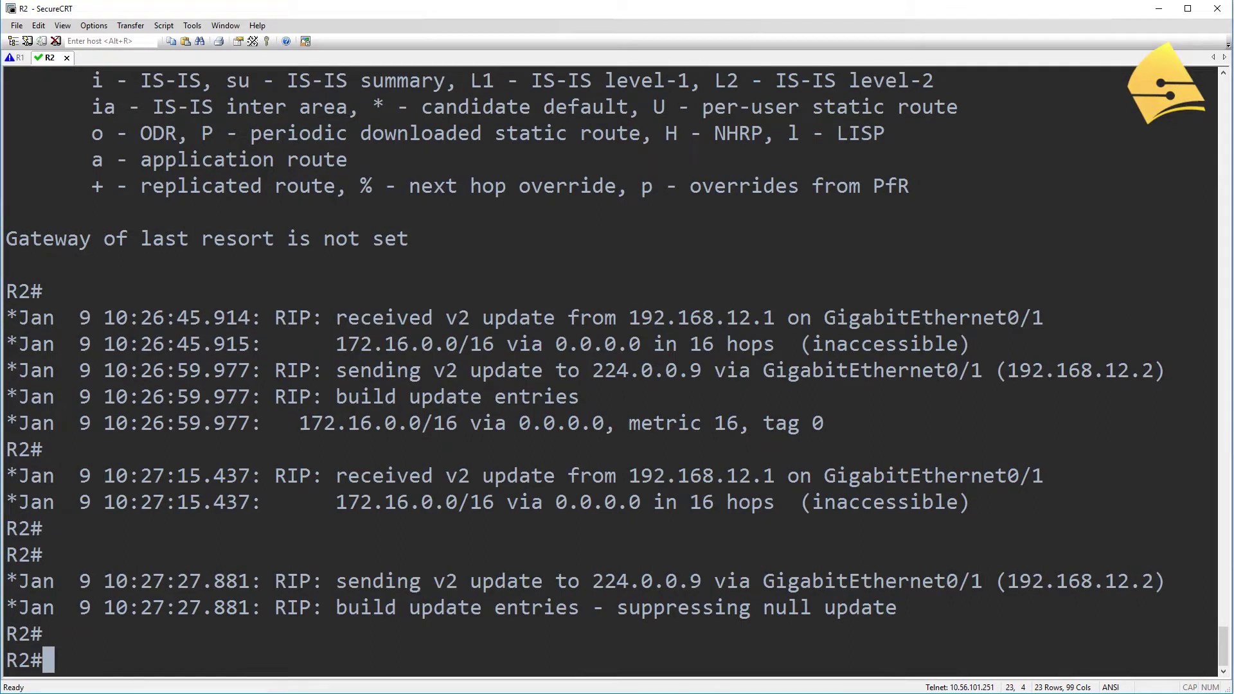
{"action": "key", "text": "Return"}
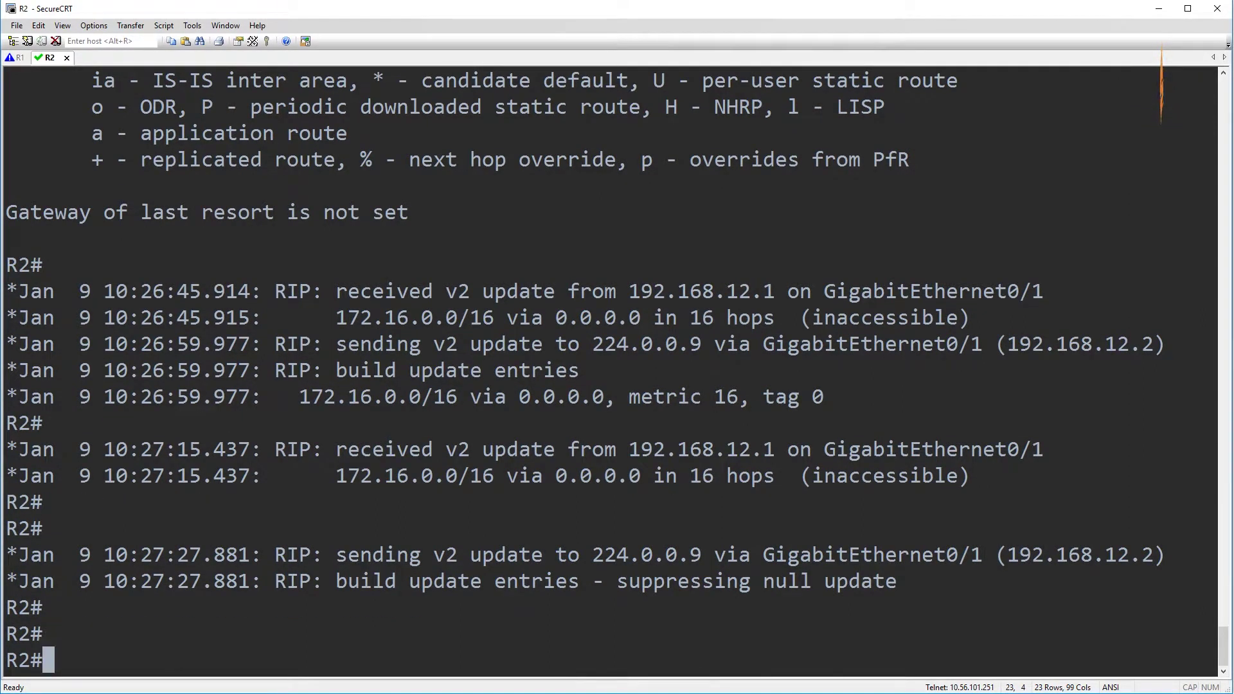
Switch to R1 and re-enable Loopback3 with "int l3" and "no shut"
{"action": "left_click", "coordinate": [18, 58]}
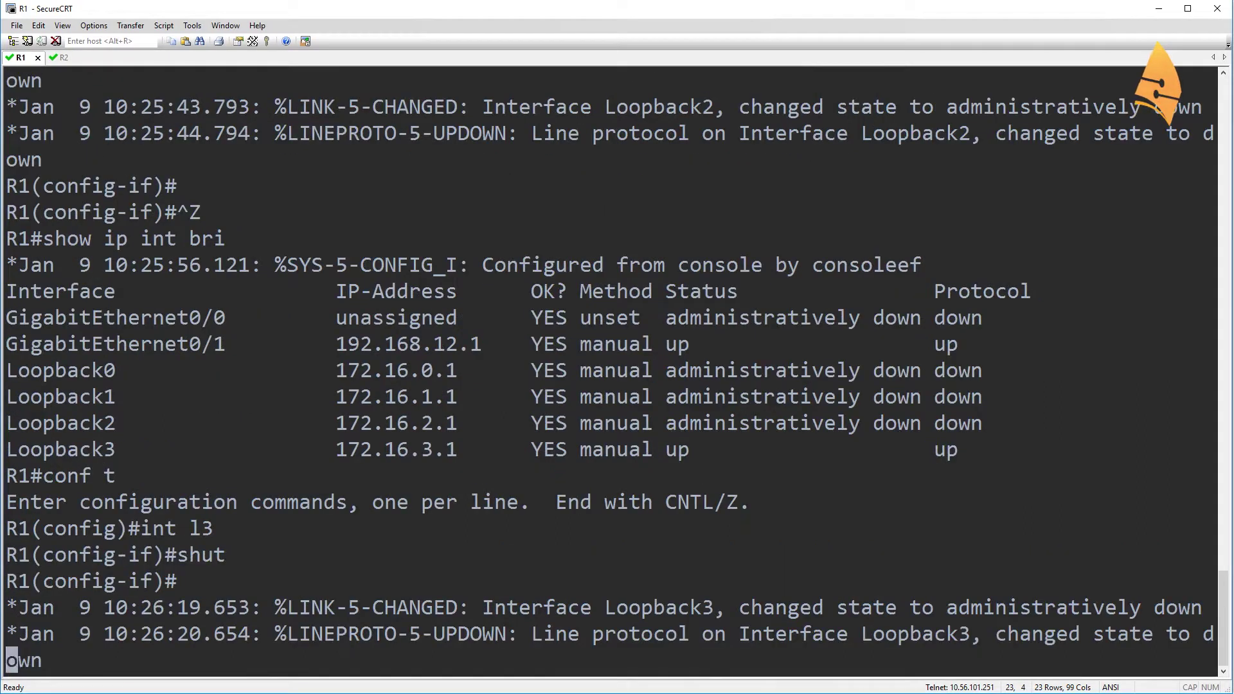
{"action": "key", "text": "Return"}
{"action": "type", "text": "int l3"}
{"action": "key", "text": "Return"}
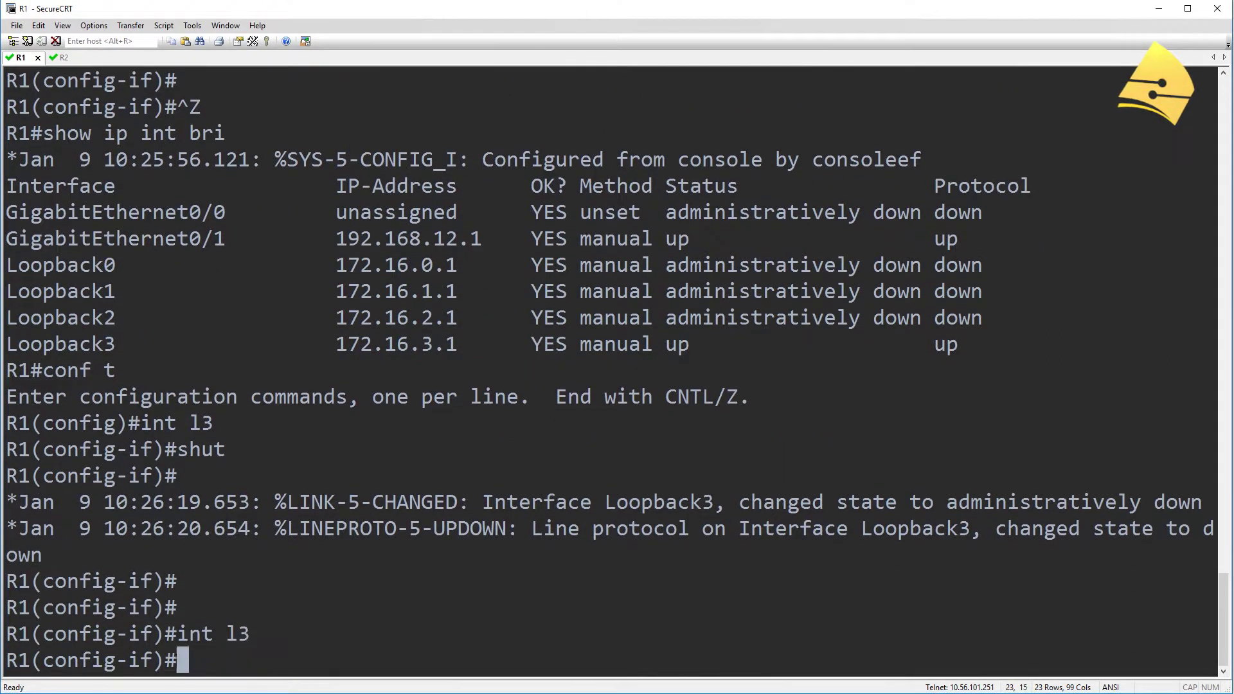
{"action": "type", "text": "no shut"}
{"action": "key", "text": "Return"}
Re-enable R1's Loopback2 and Loopback1 by entering each interface (l2, l1) and issuing "no shut"
{"action": "type", "text": "int l2"}
{"action": "key", "text": "ctrl+a"}
{"action": "key", "text": "Return"}
{"action": "type", "text": "no shut"}
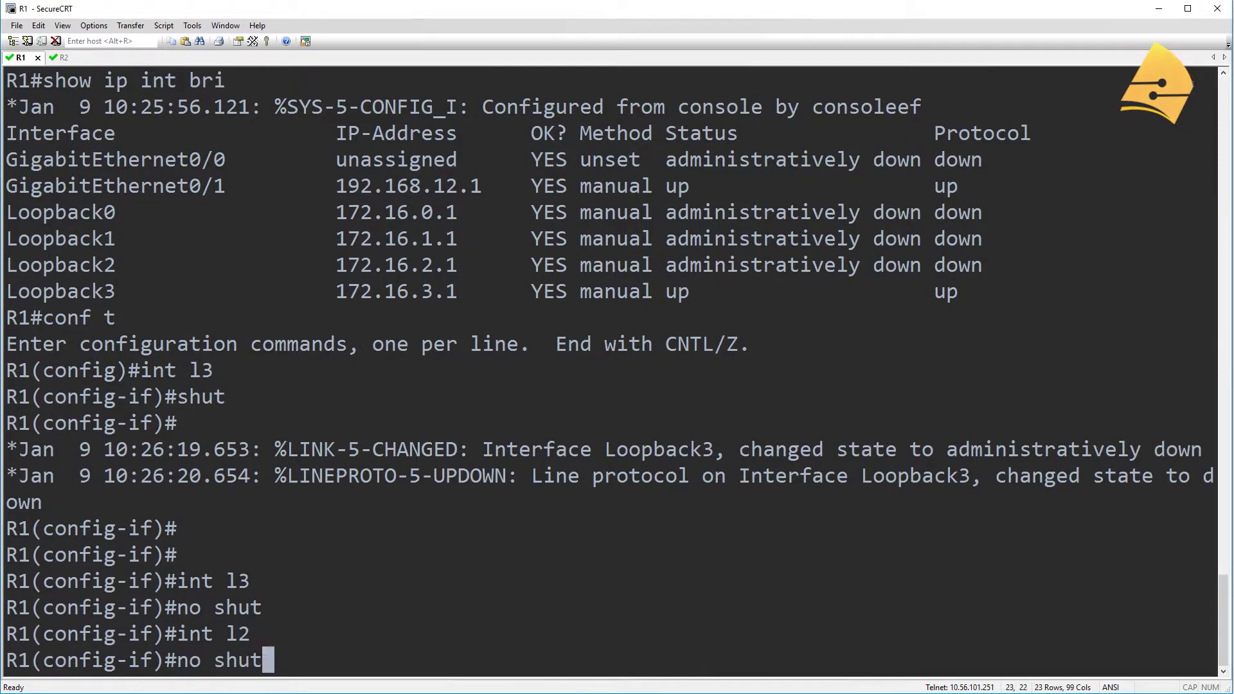
{"action": "key", "text": "Return"}
{"action": "type", "text": "int l1"}
{"action": "key", "text": "Return"}
{"action": "type", "text": "no shut"}
{"action": "key", "text": "Return"}
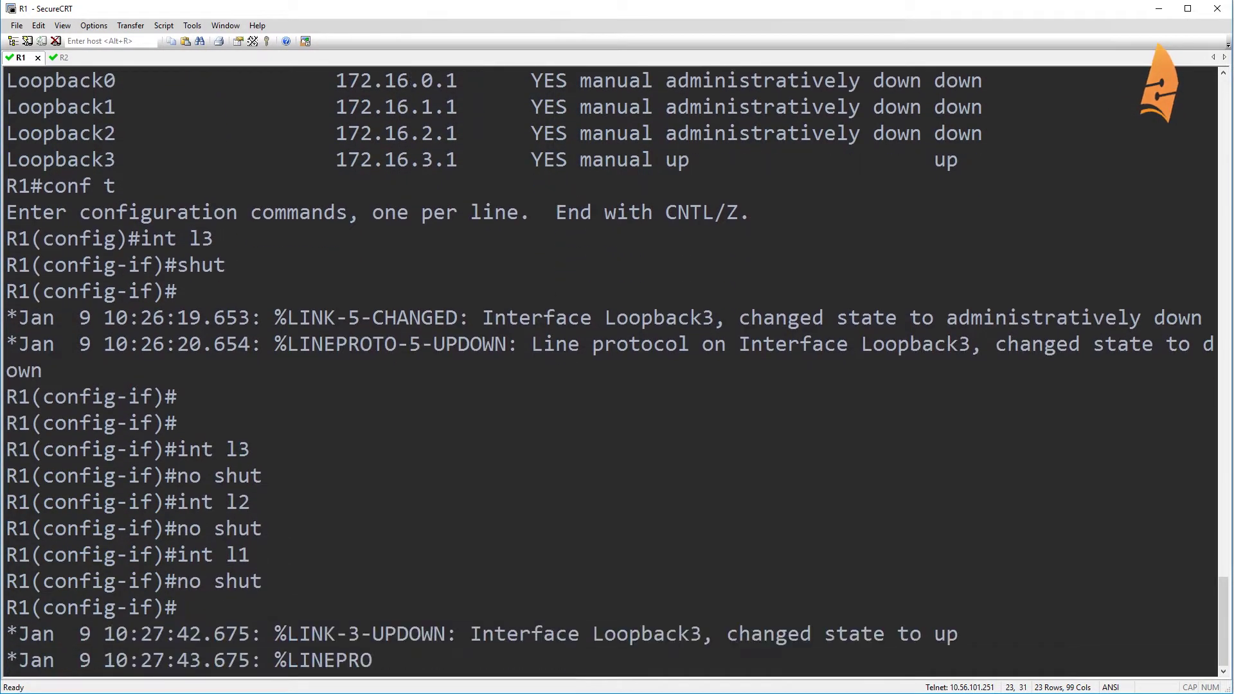
Re-enable R1's Loopback0 with "int l0" and "no shut", and return to privileged EXEC mode
{"action": "type", "text": "int l0"}
{"action": "key", "text": "Return"}
{"action": "type", "text": "no shut"}
{"action": "key", "text": "Return"}
{"action": "key", "text": "Return"}
{"action": "key", "text": "Return"}
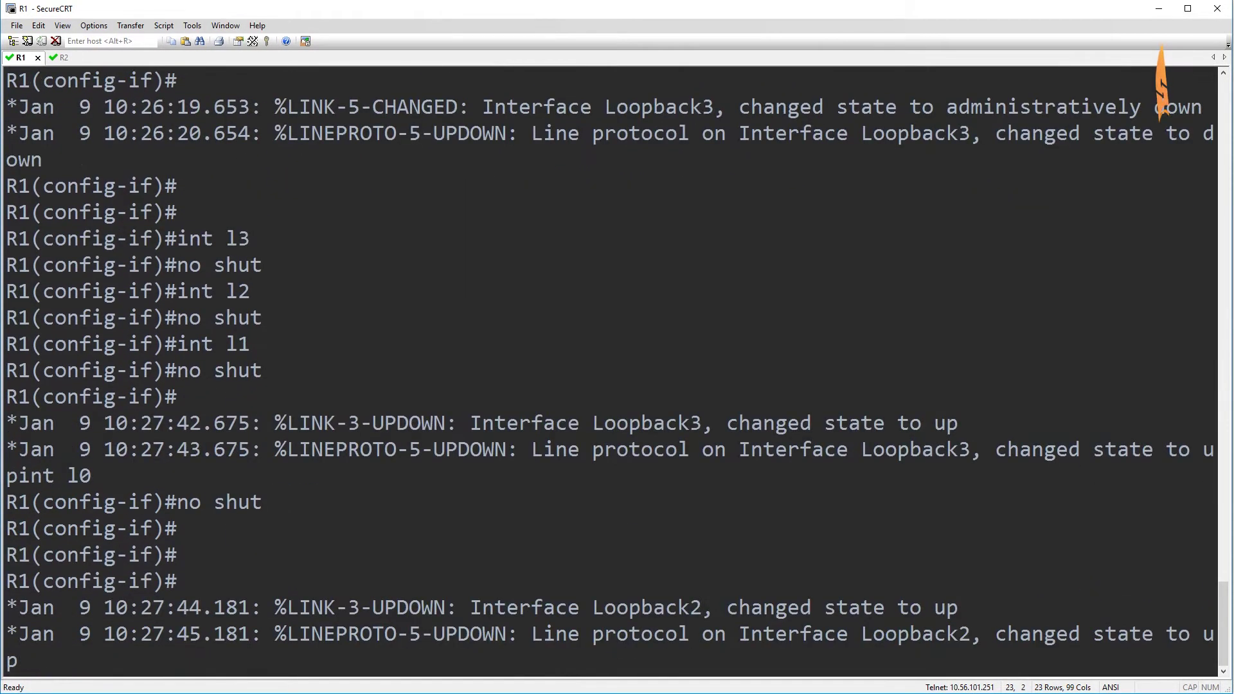
{"action": "key", "text": "ctrl+z"}
{"action": "key", "text": "Return"}
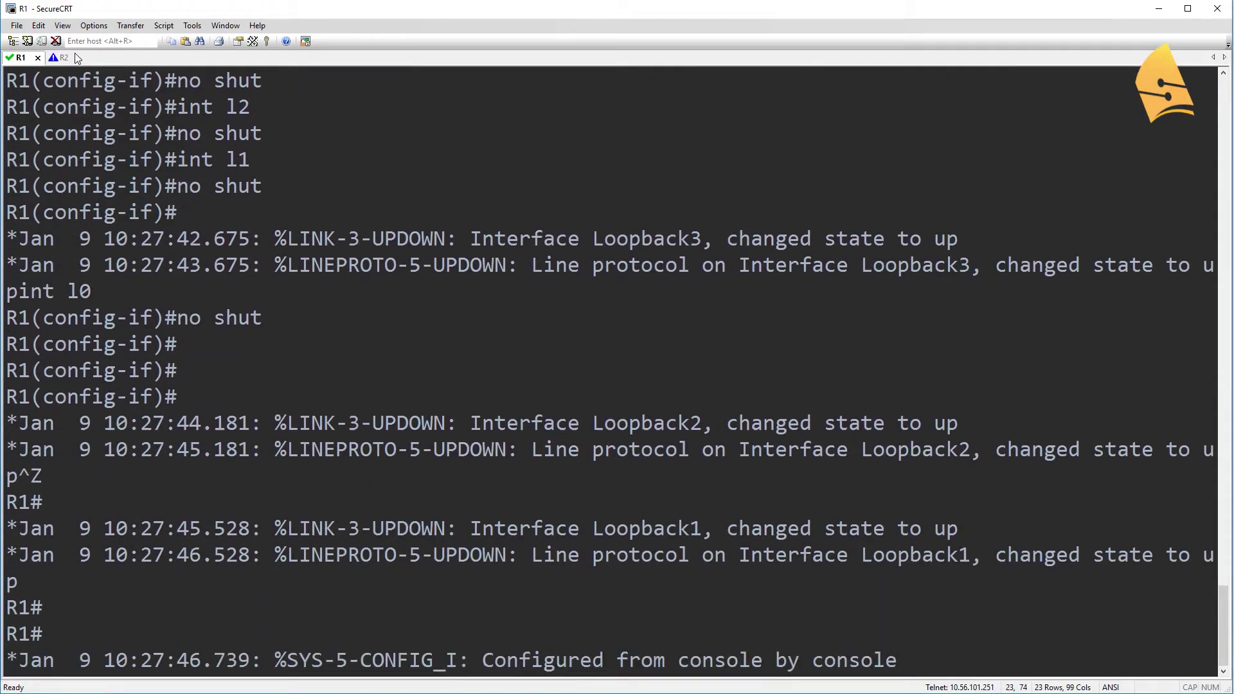
Switch to R2, run "show ip route rip" and examine the 172.16.0.0/16 route and its next hop
{"action": "left_click", "coordinate": [63, 57]}
{"action": "type", "text": "show ip route rip"}
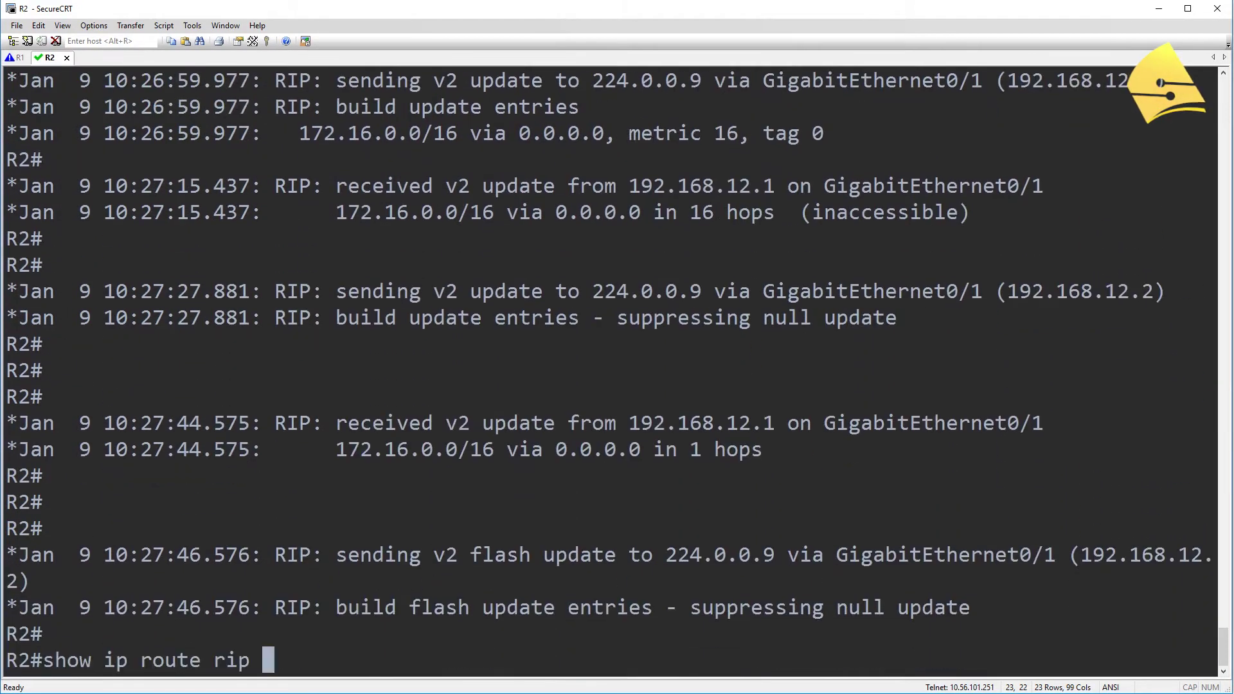
{"action": "key", "text": "Return"}
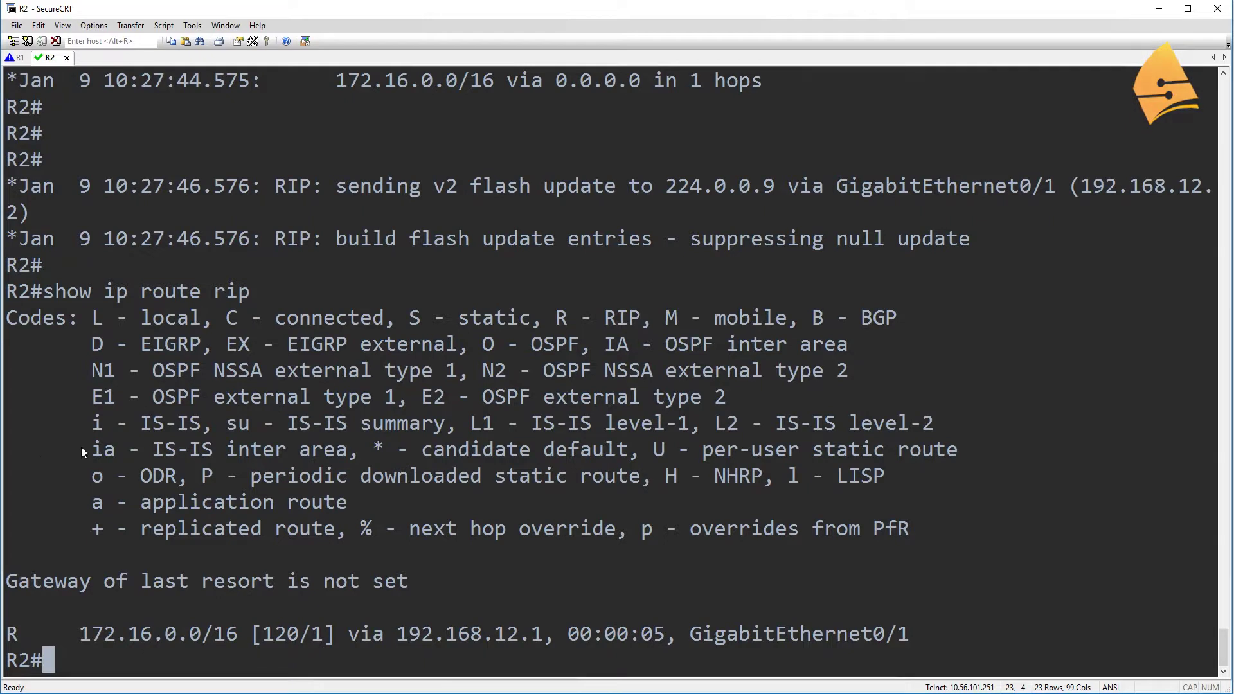
{"action": "left_click_drag", "start_coordinate": [18, 628], "coordinate": [916, 623]}
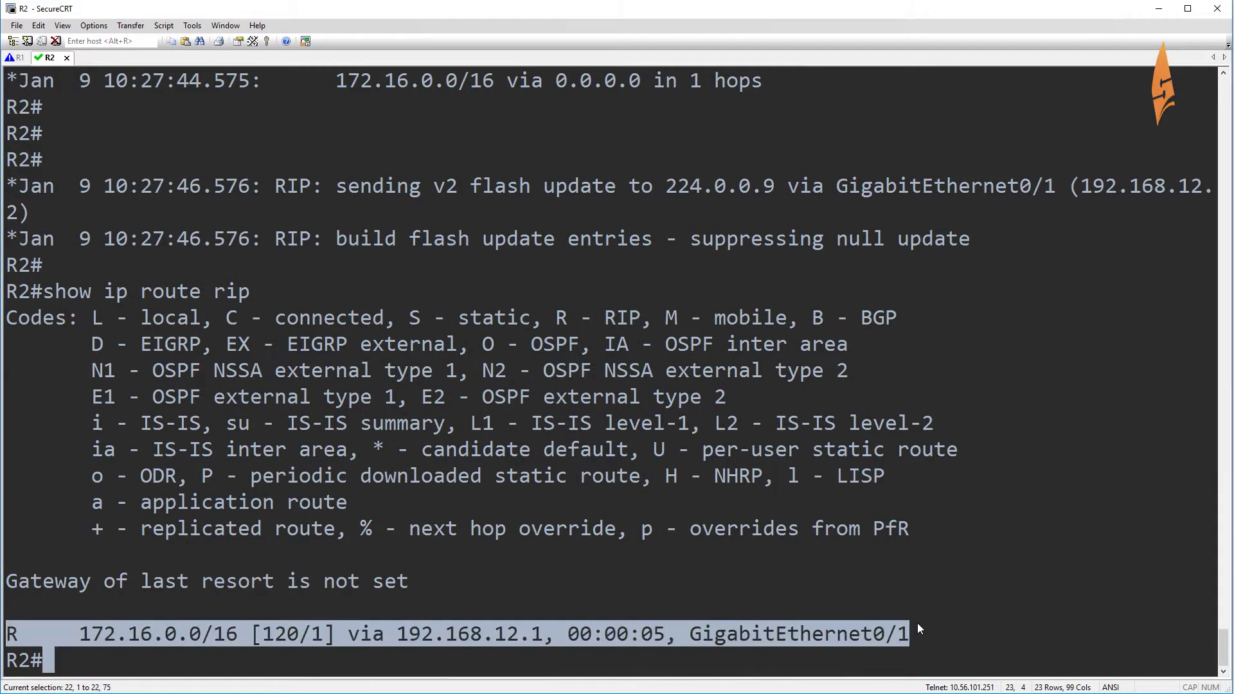
{"action": "left_click", "coordinate": [244, 658]}
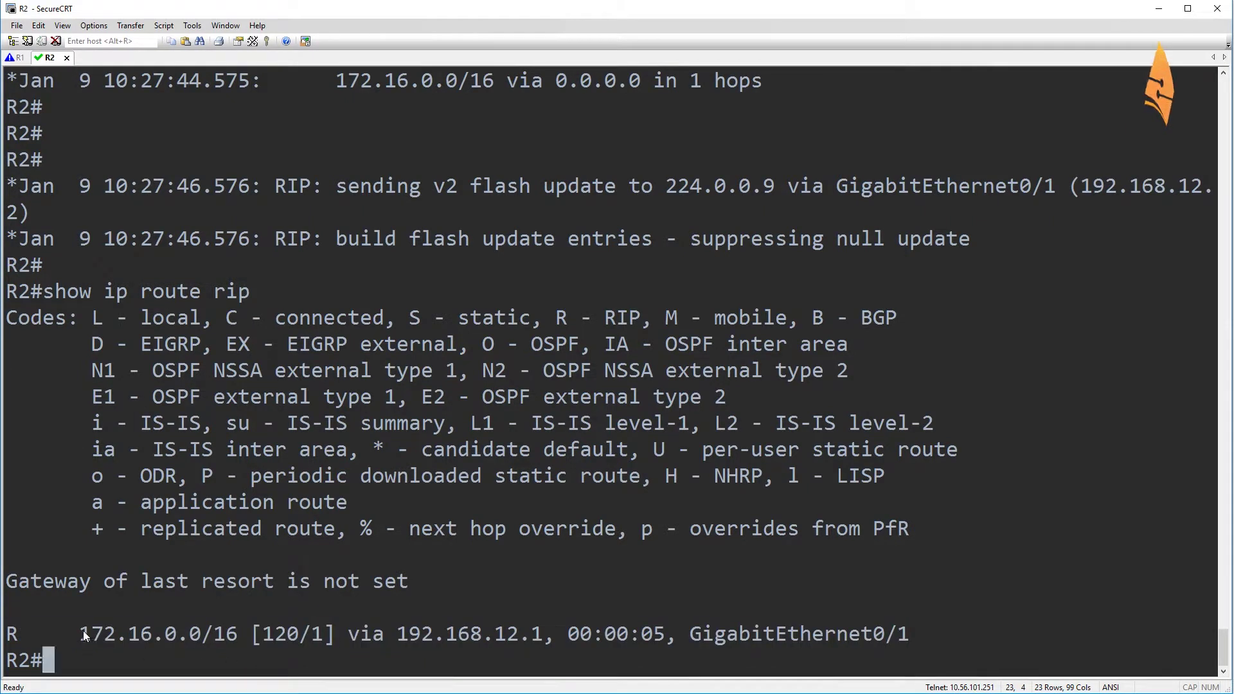
{"action": "left_click_drag", "start_coordinate": [82, 633], "coordinate": [239, 634]}
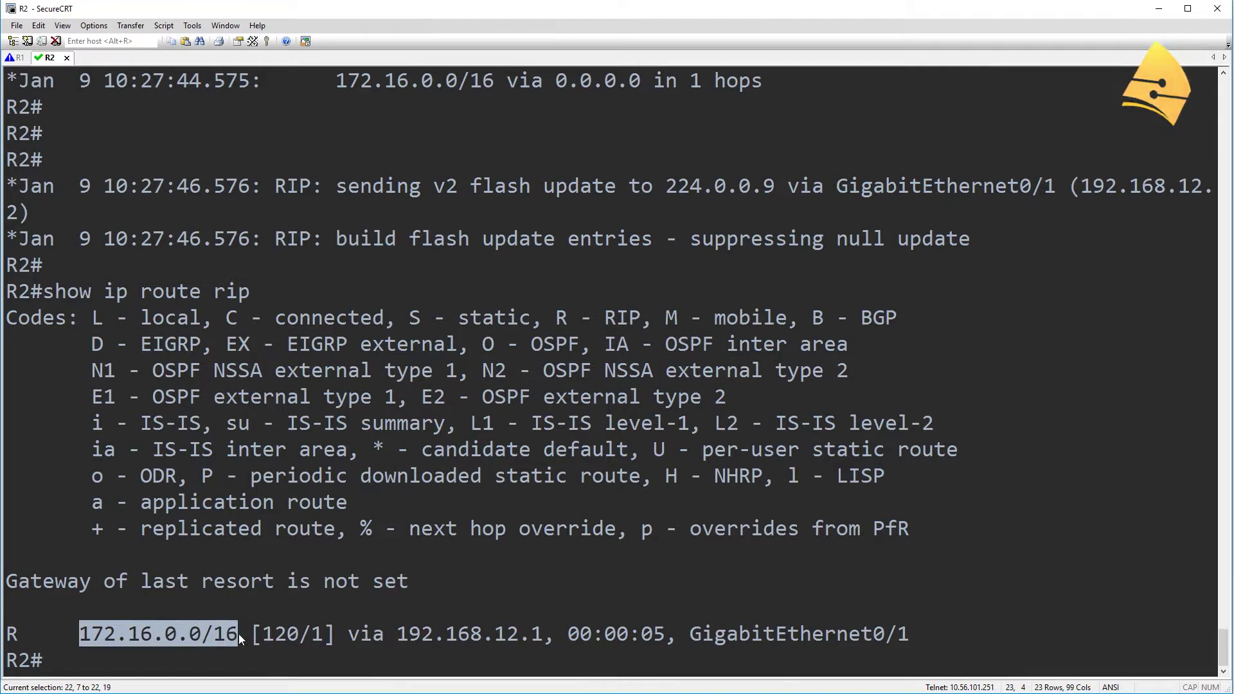
{"action": "left_click_drag", "start_coordinate": [398, 636], "coordinate": [545, 633]}
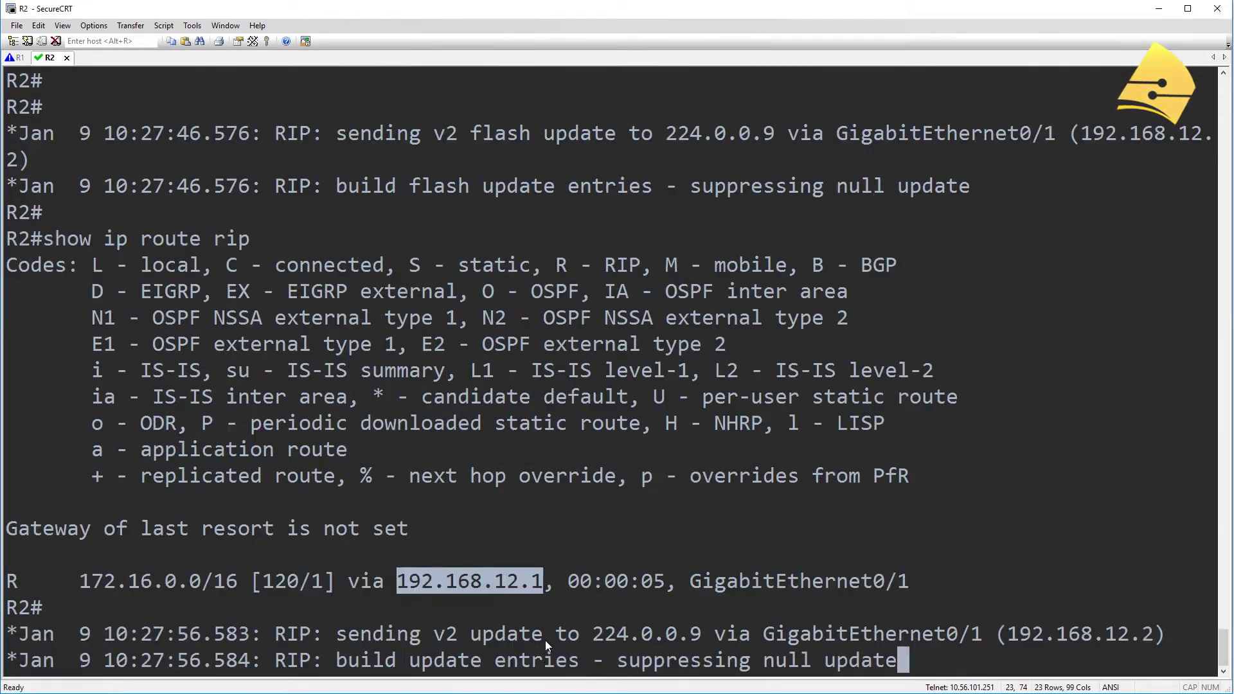
Add blank prompt lines on R2 and ping 172.16.5.5, an unused address within the summary range
{"action": "left_click", "coordinate": [586, 609]}
{"action": "key", "text": "Return"}
{"action": "key", "text": "Return"}
{"action": "key", "text": "Return"}
{"action": "key", "text": "Return"}
{"action": "key", "text": "Return"}
{"action": "key", "text": "Return"}
{"action": "key", "text": "Return"}
{"action": "key", "text": "Return"}
{"action": "key", "text": "Return"}
{"action": "type", "text": "p"}
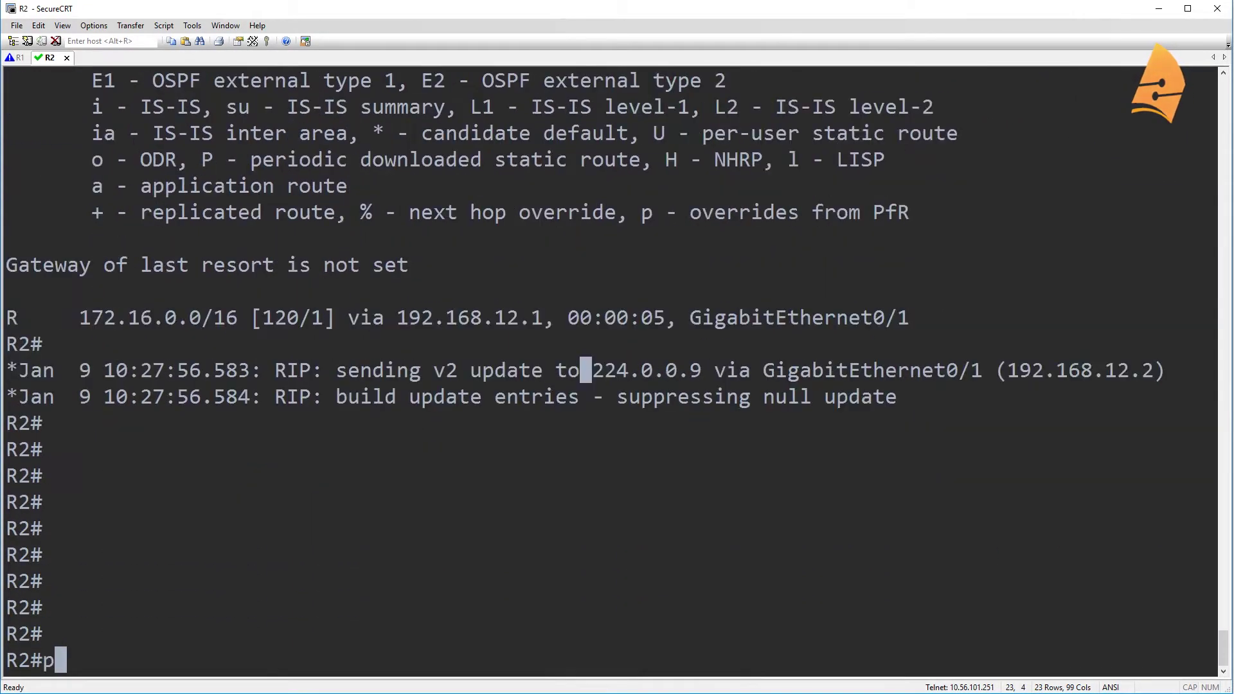
{"action": "type", "text": "ing 1"}
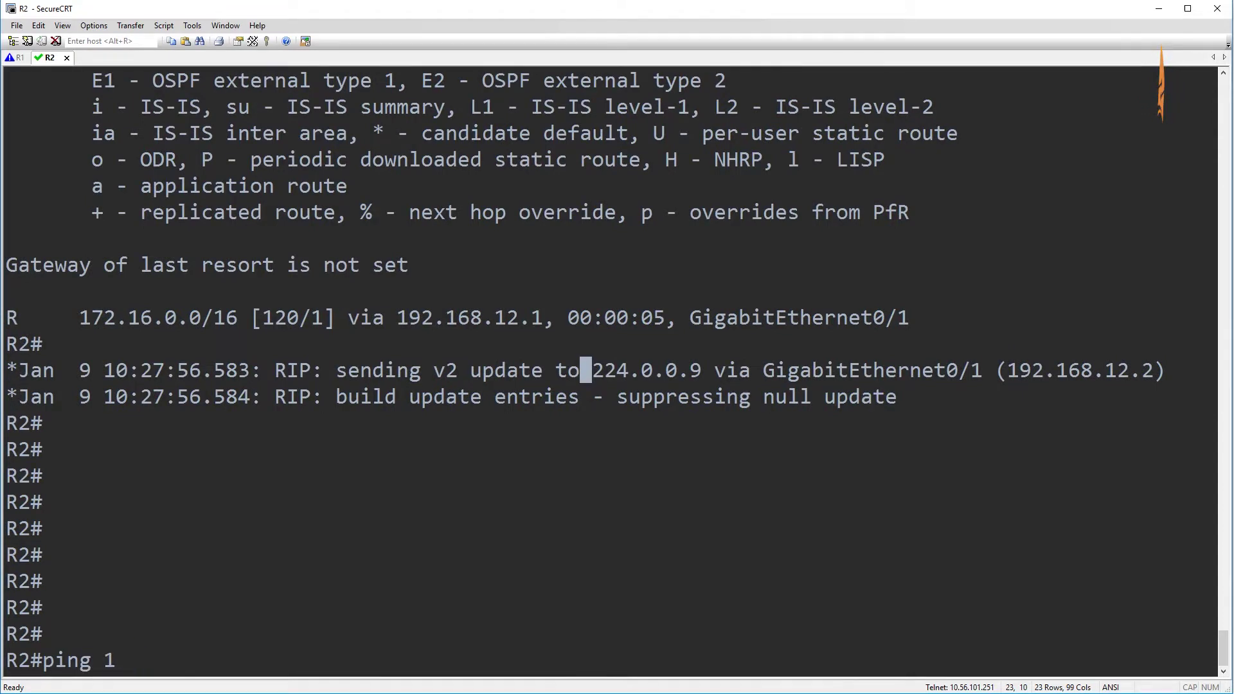
{"action": "type", "text": "72.16.5.5"}
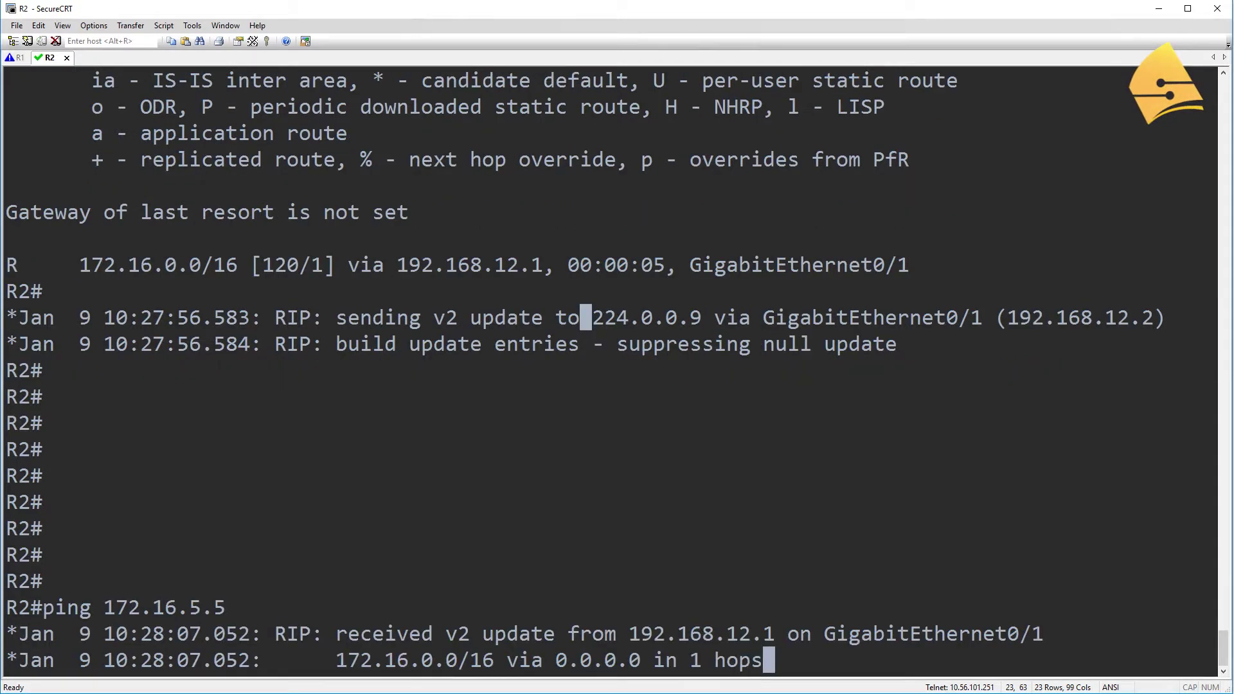
{"action": "key", "text": "Return"}
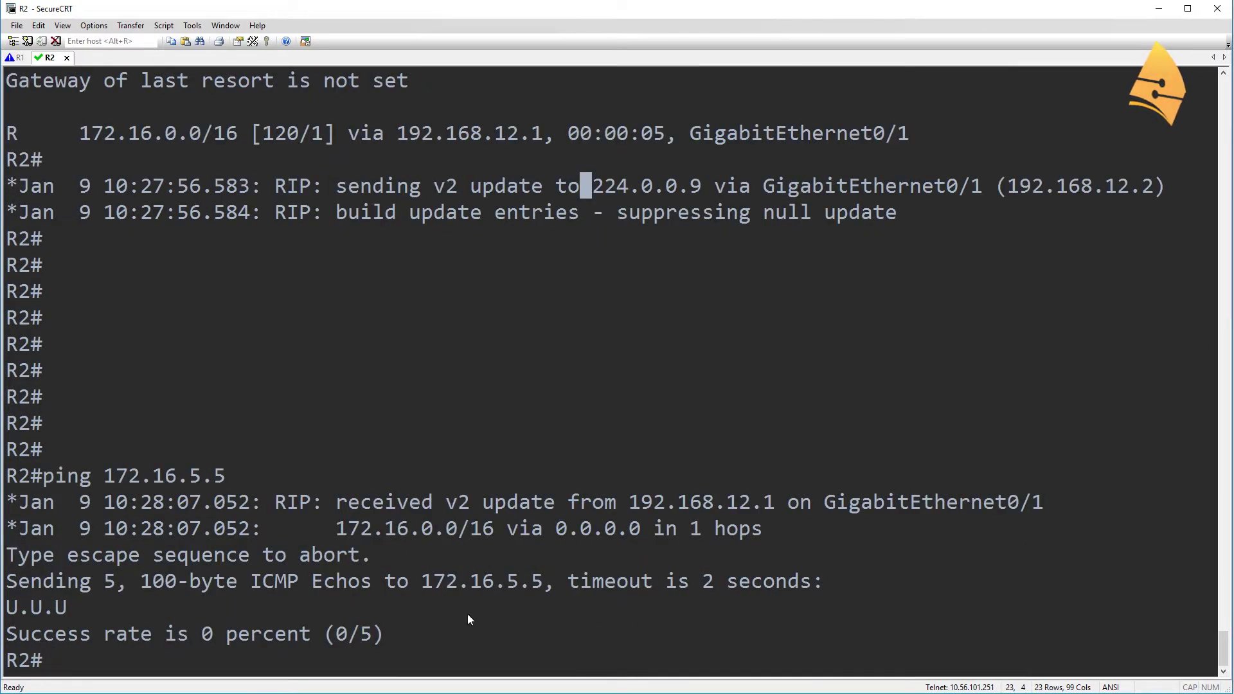
Examine the reply codes in the output of the ping to 172.16.5.5 on R2
{"action": "left_click", "coordinate": [59, 607]}
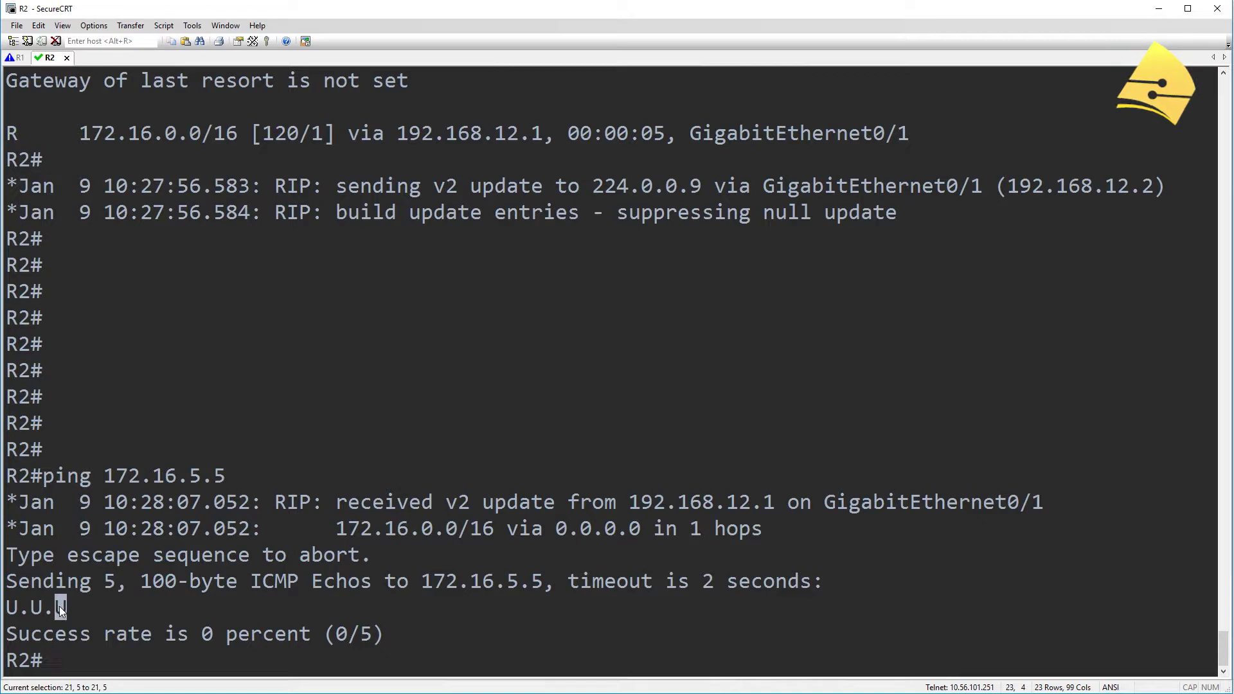
{"action": "left_click", "coordinate": [37, 607]}
{"action": "left_click", "coordinate": [11, 607]}
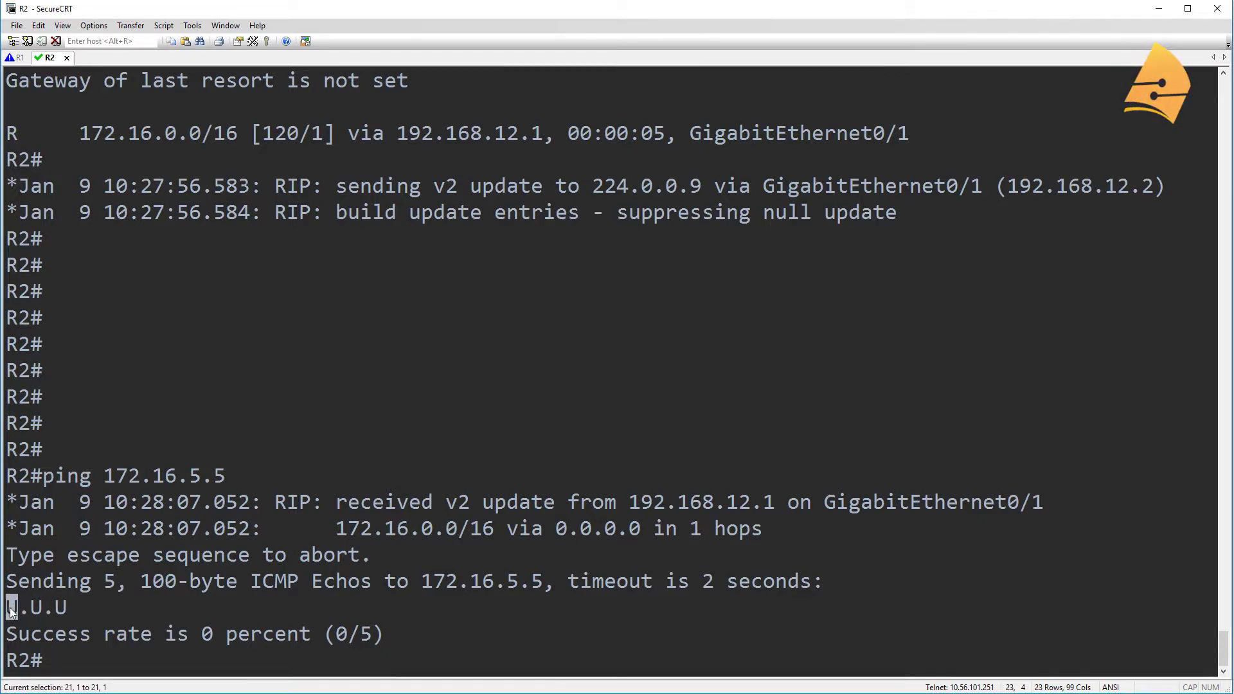
{"action": "left_click_drag", "start_coordinate": [69, 608], "coordinate": [133, 615]}
{"action": "left_click", "coordinate": [75, 604]}
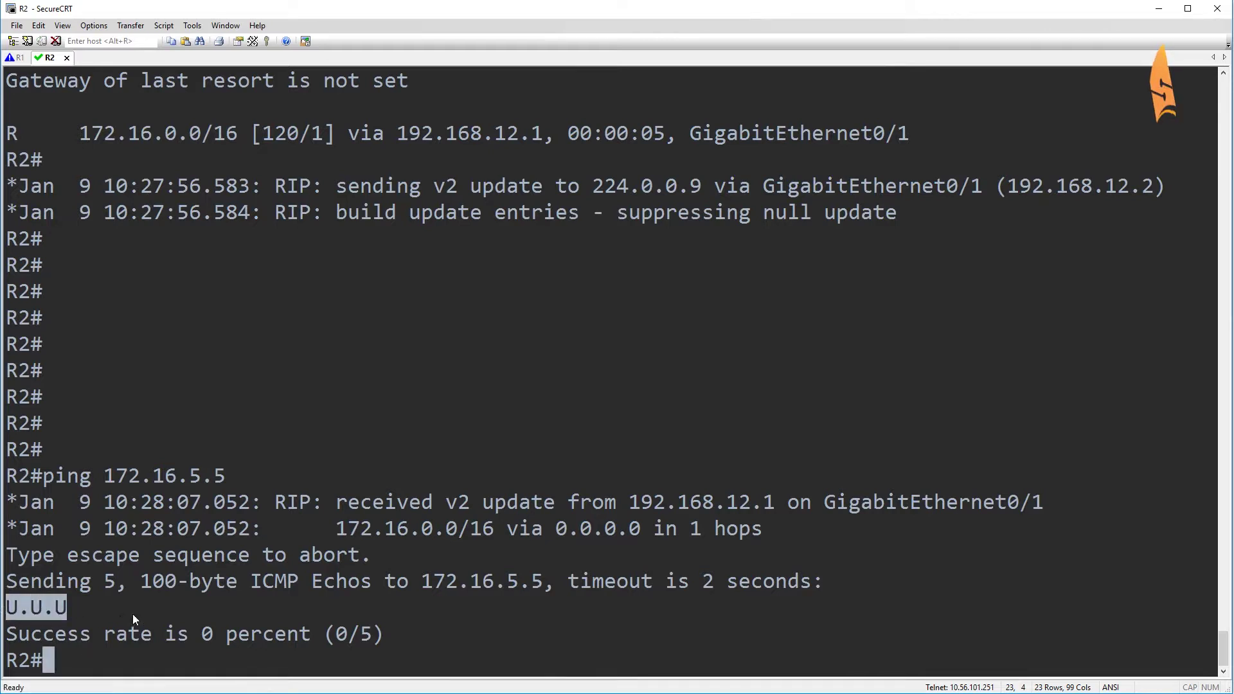
{"action": "left_click", "coordinate": [132, 614]}
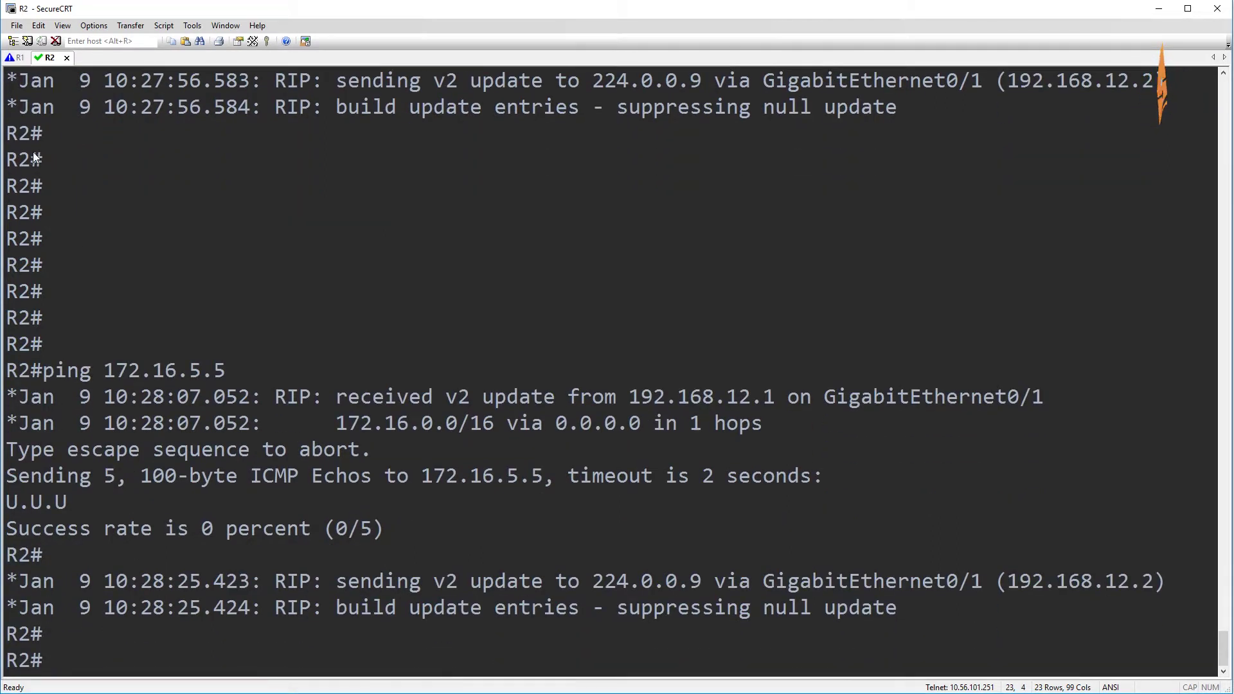
Switch to R1 and add blank lines at its privileged EXEC prompt
{"action": "left_click", "coordinate": [16, 57]}
{"action": "key", "text": "Return"}
{"action": "key", "text": "Return"}
{"action": "type", "text": "c"}
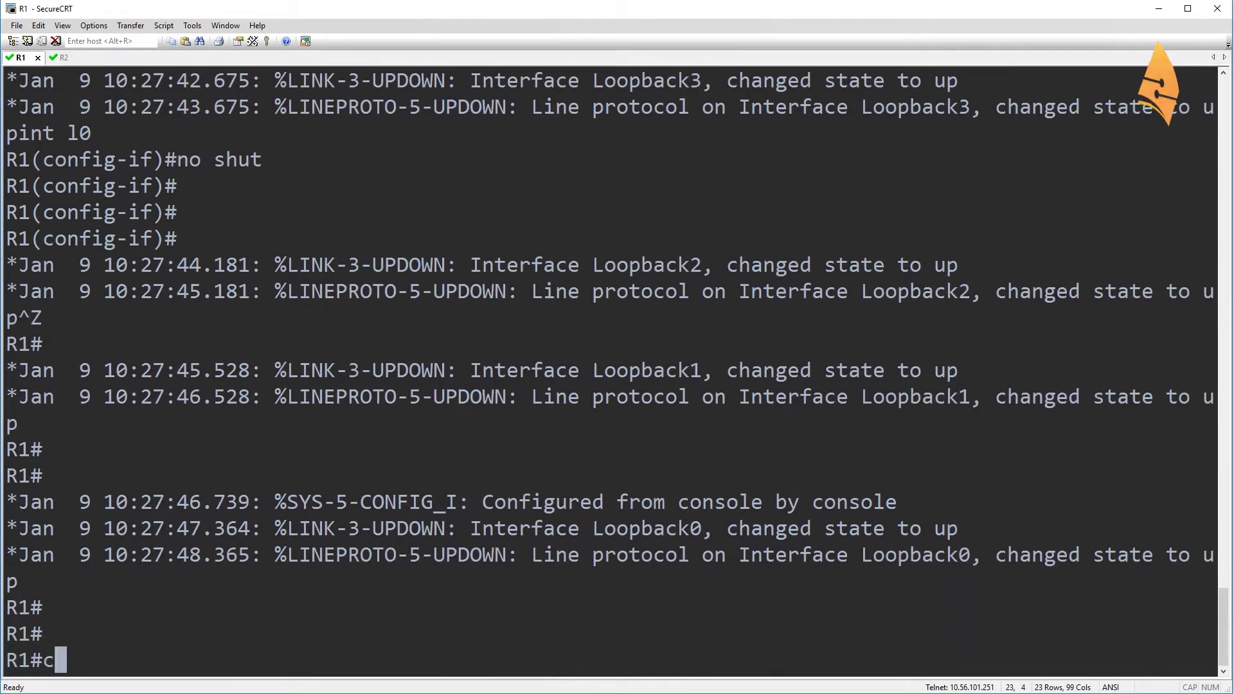
{"action": "type", "text": "onf t"}
{"action": "key", "text": "Return"}
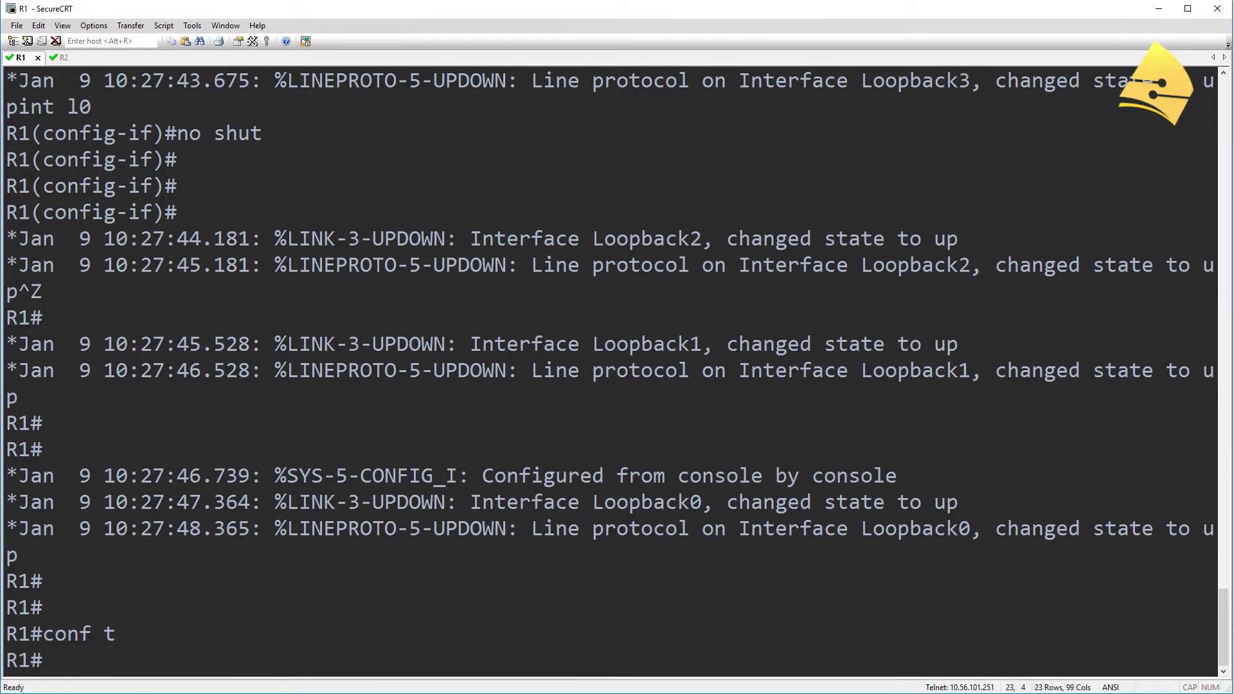
Run "show run int gi0/1" on R1 and examine the RIP summary-address line of the interface
{"action": "type", "text": "show "}
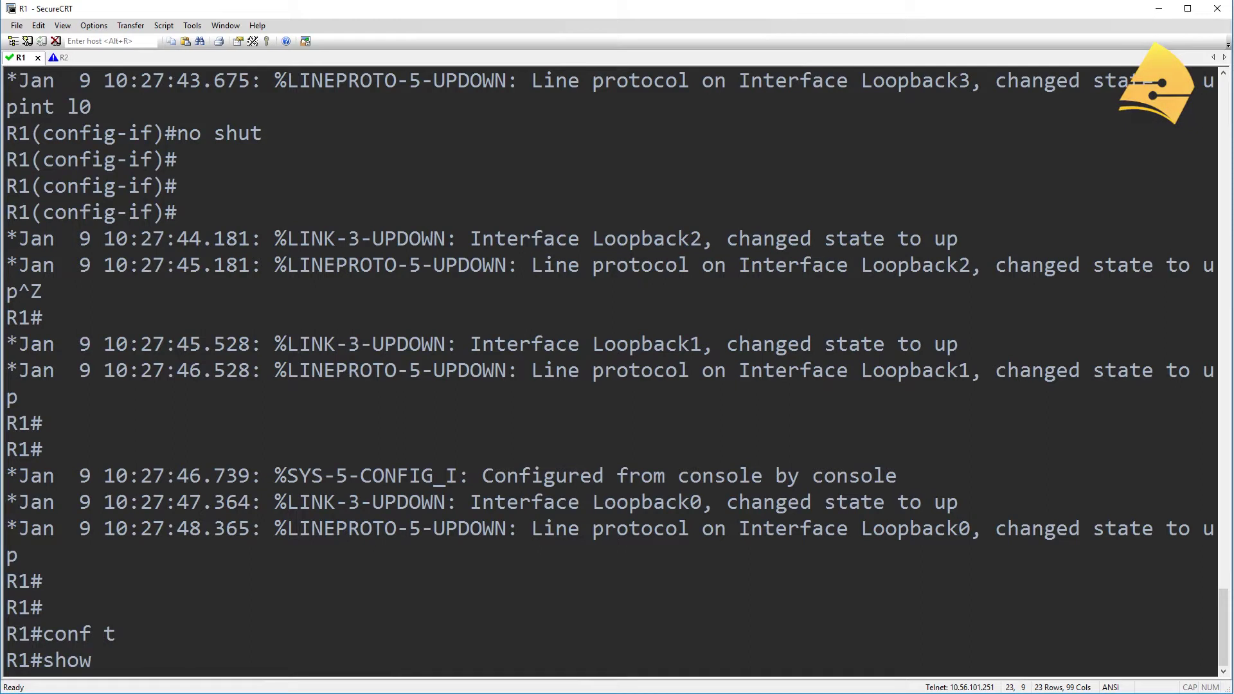
{"action": "type", "text": "run int gi0/1"}
{"action": "key", "text": "Return"}
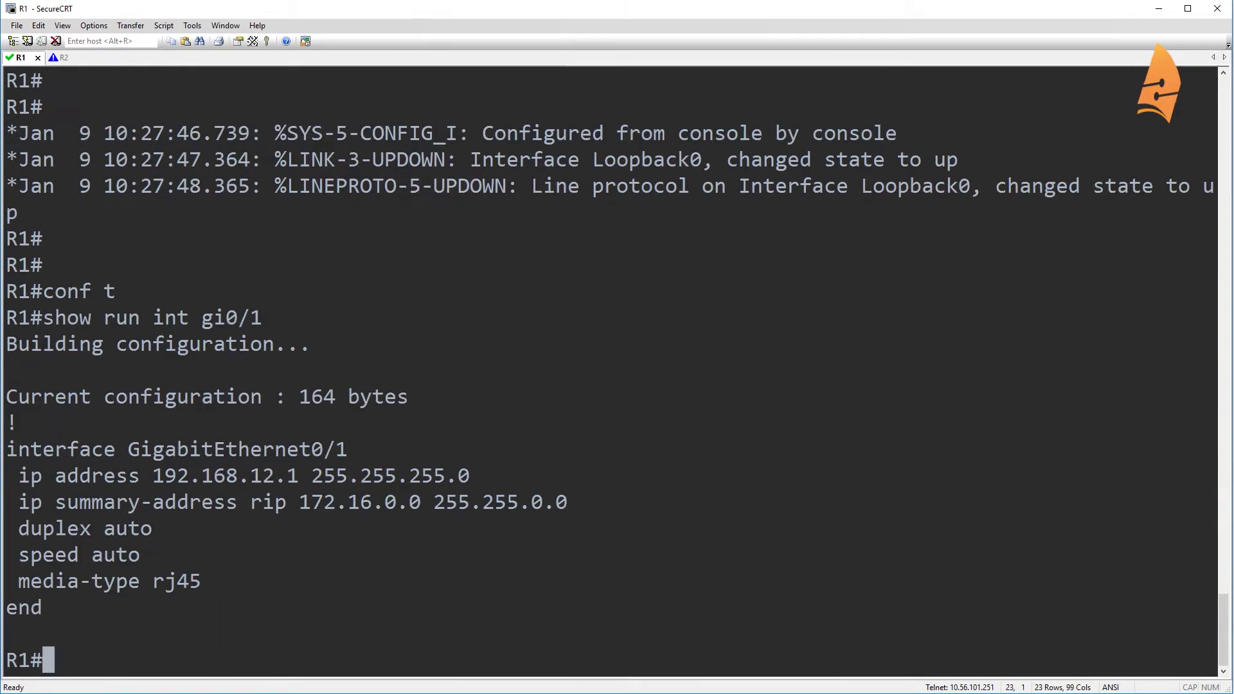
{"action": "left_click_drag", "start_coordinate": [570, 504], "coordinate": [27, 508]}
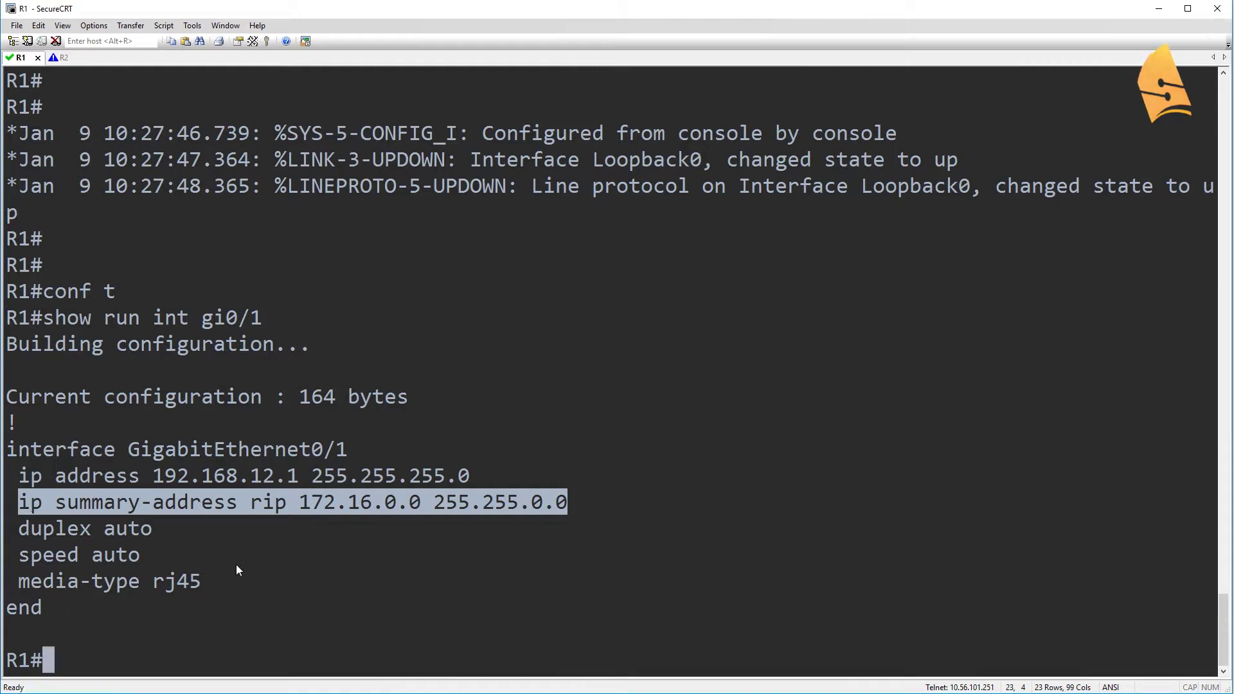
Run "show ip int brief" on R1 and examine the entries for Loopback0 through Loopback3
{"action": "type", "text": "show ip int brief"}
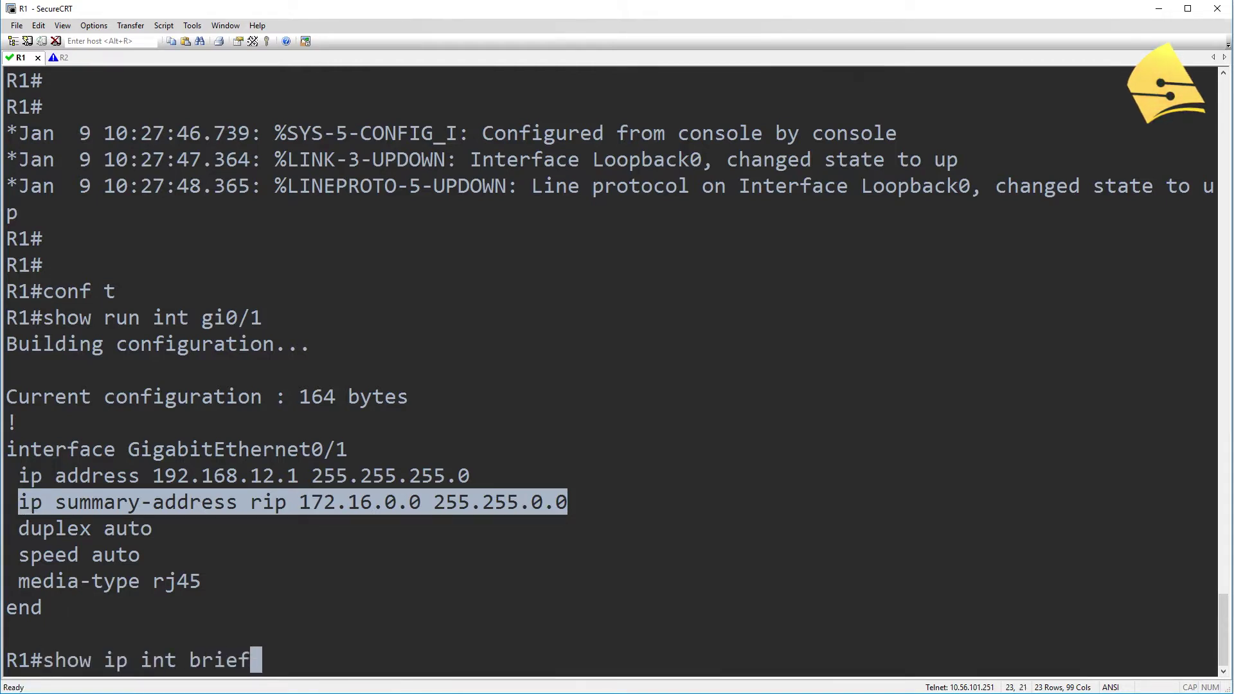
{"action": "key", "text": "Return"}
{"action": "left_click_drag", "start_coordinate": [13, 554], "coordinate": [997, 637]}
{"action": "left_click", "coordinate": [917, 662]}
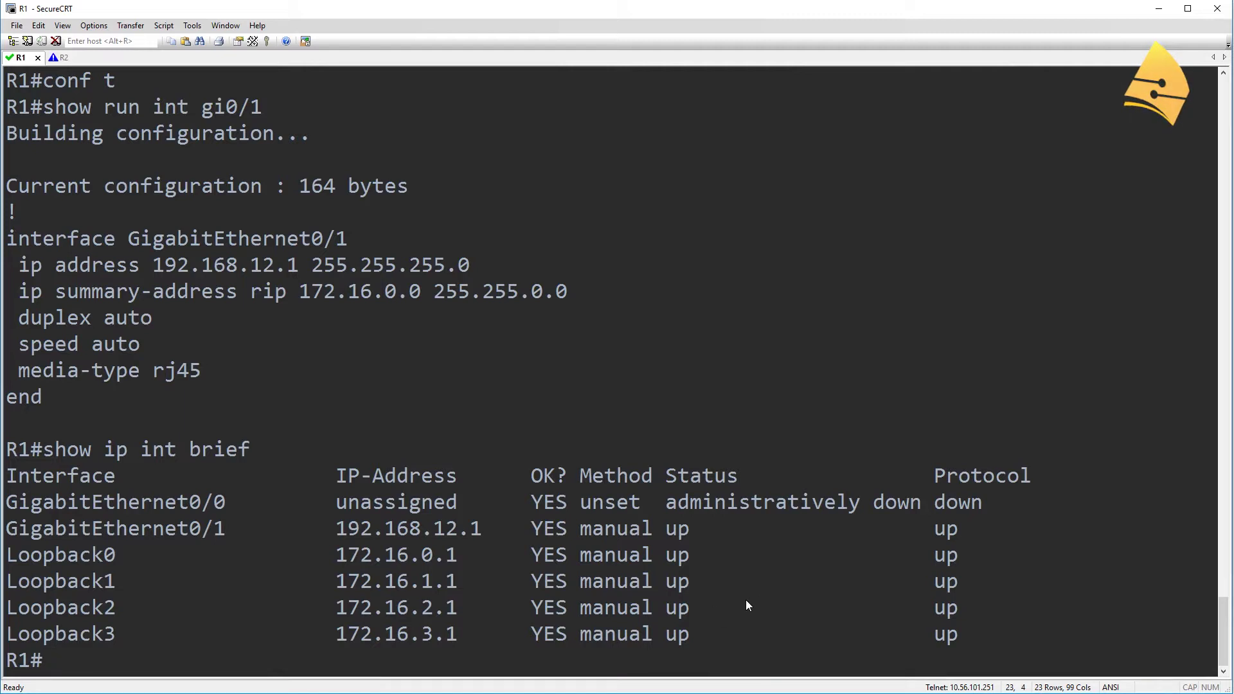
{"action": "key", "text": "Return"}
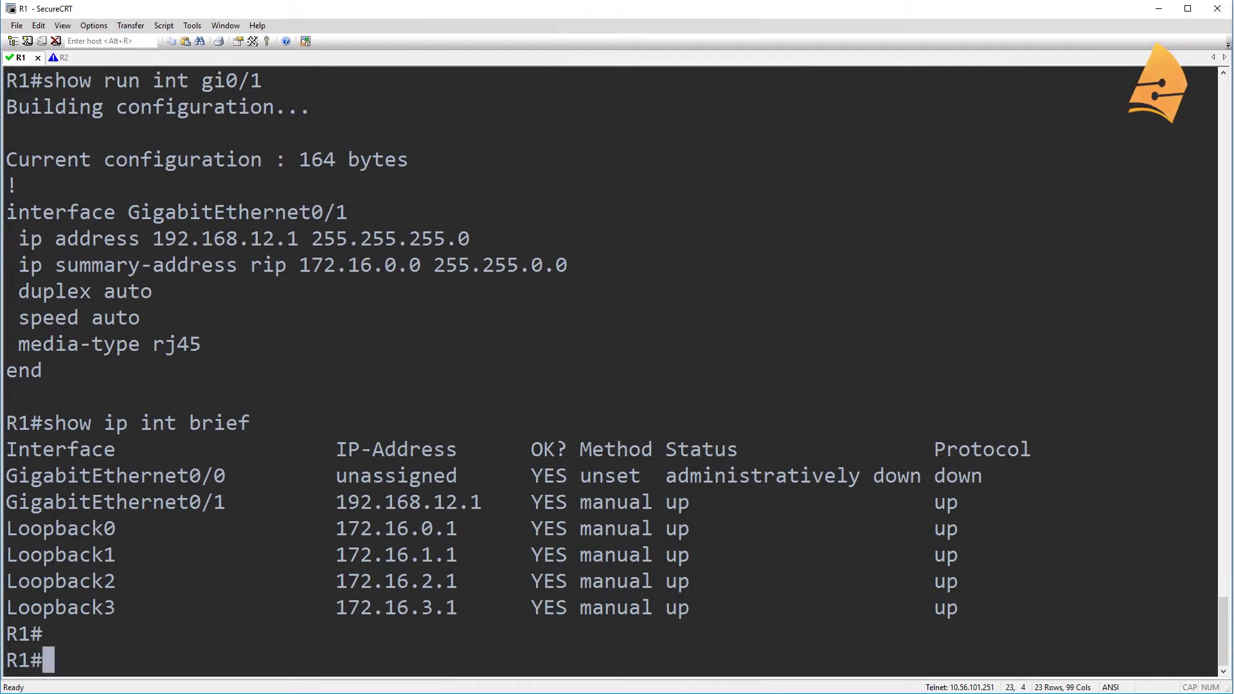
Remove the RIP summary address 172.16.0.0 255.255.0.0 from R1's gi0/1 in interface configuration mode
{"action": "type", "text": "conf t"}
{"action": "key", "text": "Return"}
{"action": "type", "text": "int gi0/1"}
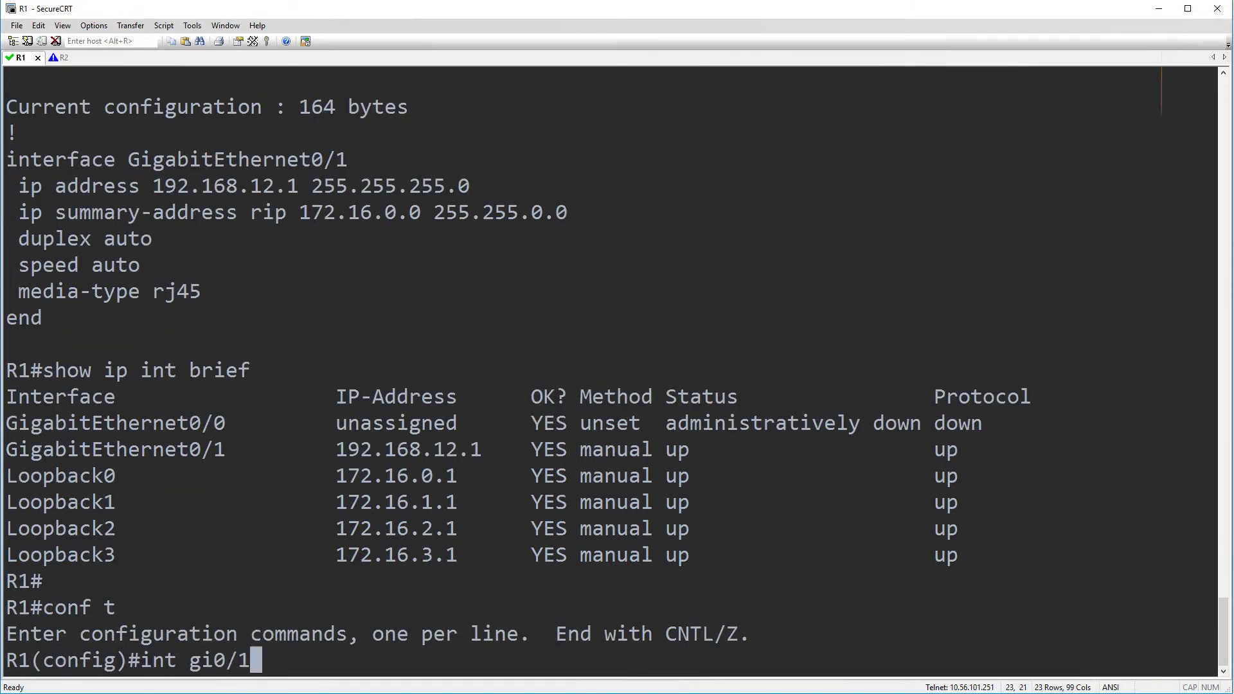
{"action": "key", "text": "Return"}
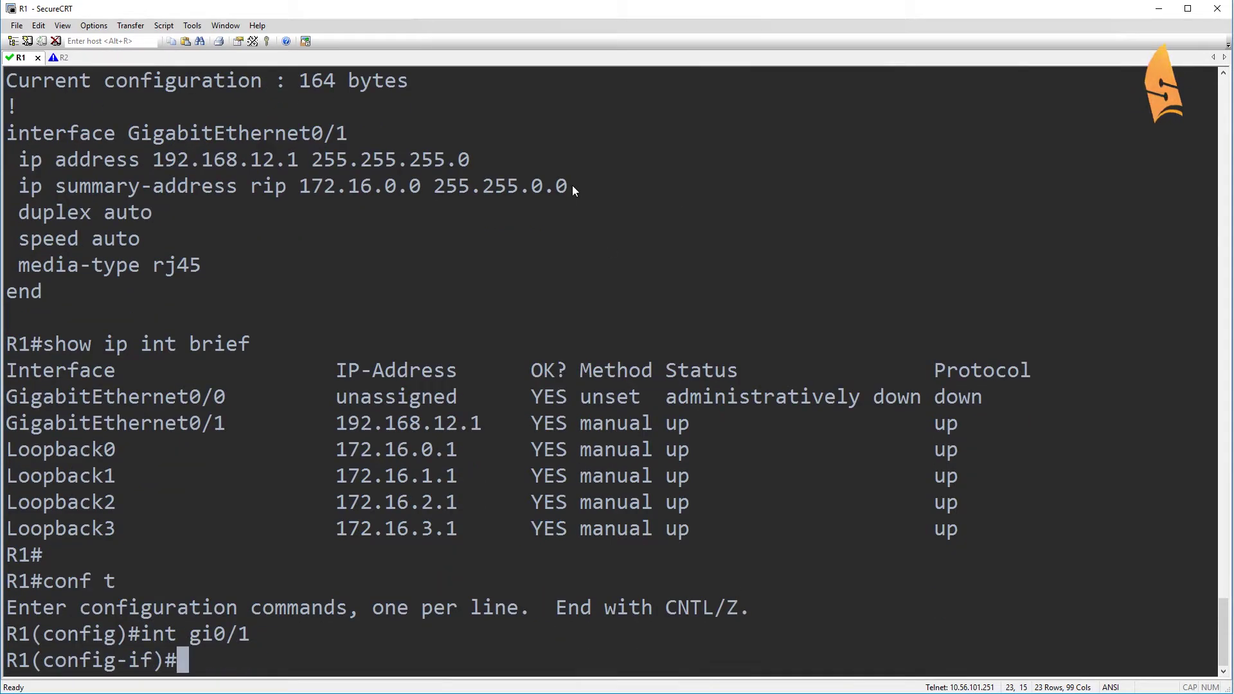
{"action": "left_click_drag", "start_coordinate": [569, 187], "coordinate": [29, 184]}
{"action": "key", "text": "ctrl+c"}
{"action": "type", "text": "no"}
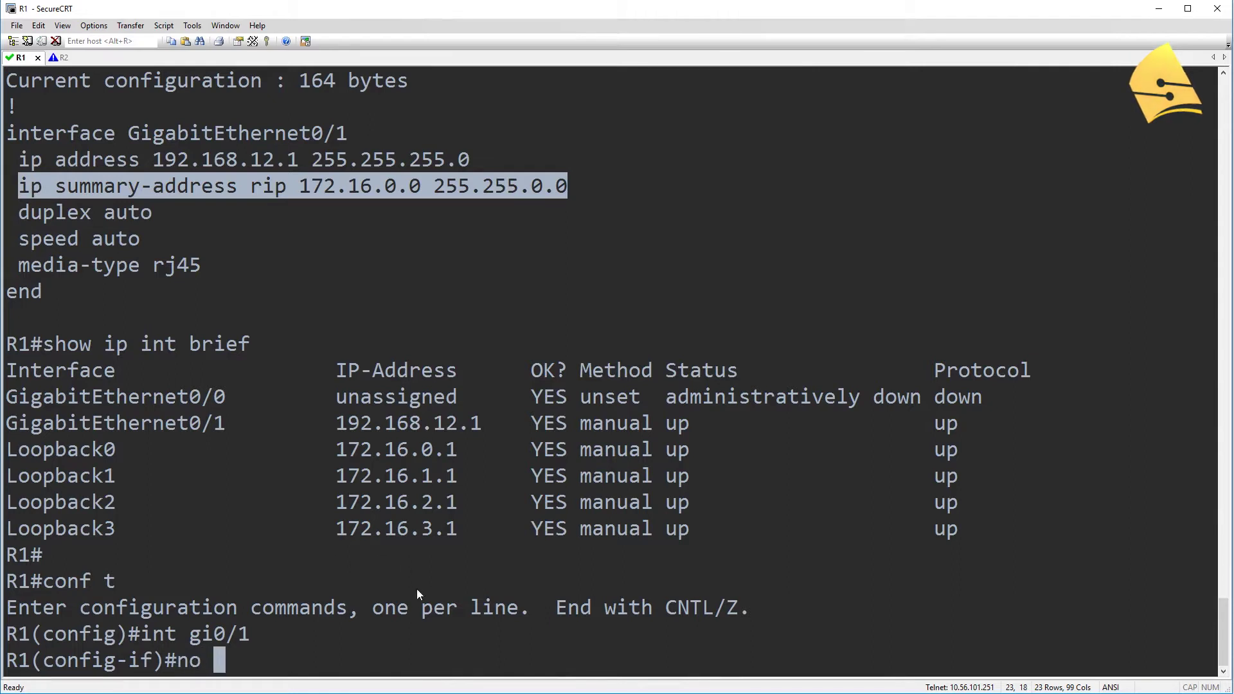
{"action": "key", "text": "shift+Insert"}
{"action": "key", "text": "Return"}
Configure the RIP summary address 172.16.0.0 with mask 255.255.252.0 on R1's gi0/1 by adapting the previous command
{"action": "key", "text": "Up"}
{"action": "key", "text": "ctrl+a"}
{"action": "key", "text": "Right"}
{"action": "key", "text": "Right"}
{"action": "key", "text": "Right"}
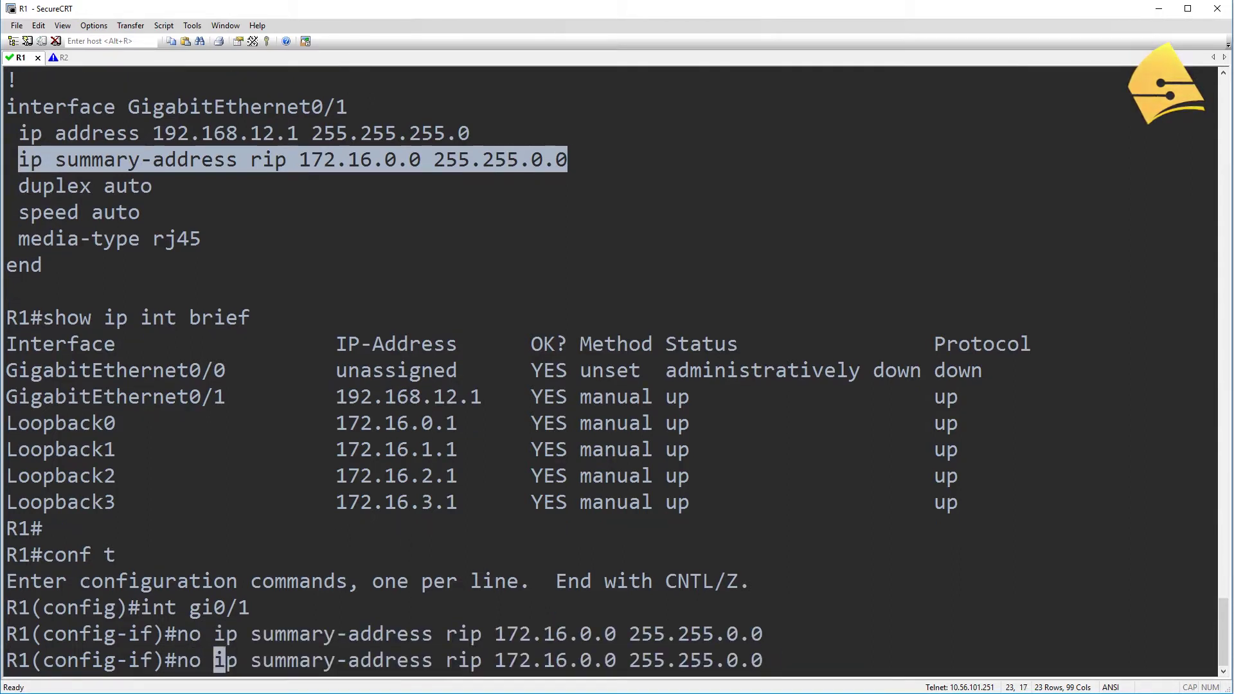
{"action": "key", "text": "BackSpace"}
{"action": "key", "text": "BackSpace"}
{"action": "key", "text": "BackSpace"}
{"action": "key", "text": "Right"}
{"action": "key", "text": "Right"}
{"action": "key", "text": "Right"}
{"action": "key", "text": "Right"}
{"action": "key", "text": "Right"}
{"action": "key", "text": "Right"}
{"action": "key", "text": "Right"}
{"action": "key", "text": "Right"}
{"action": "key", "text": "Right"}
{"action": "key", "text": "Right"}
{"action": "key", "text": "Right"}
{"action": "key", "text": "Right"}
{"action": "key", "text": "Right"}
{"action": "key", "text": "Right"}
{"action": "key", "text": "Right"}
{"action": "key", "text": "Right"}
{"action": "key", "text": "Right"}
{"action": "key", "text": "Right"}
{"action": "key", "text": "Right"}
{"action": "key", "text": "Right"}
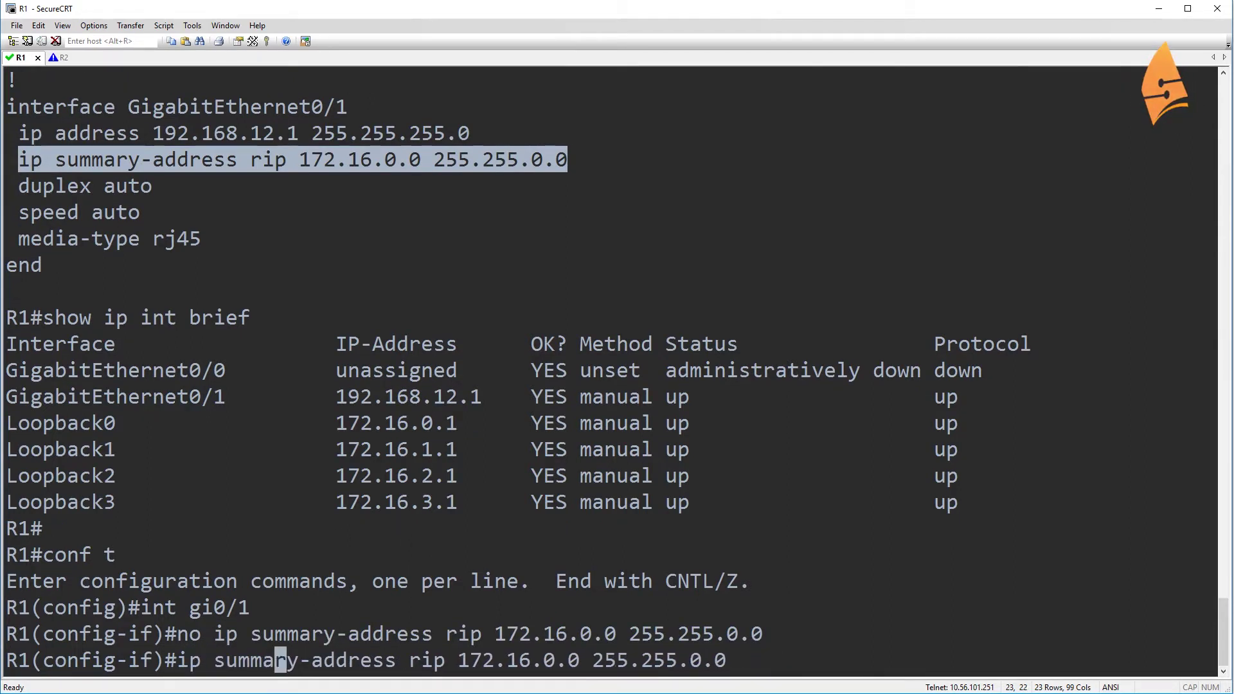
{"action": "key", "text": "Right"}
{"action": "key", "text": "Right"}
{"action": "key", "text": "Right"}
{"action": "key", "text": "Right"}
{"action": "key", "text": "Right"}
{"action": "key", "text": "Right"}
{"action": "key", "text": "Right"}
{"action": "key", "text": "Right"}
{"action": "key", "text": "Right"}
{"action": "key", "text": "Right"}
{"action": "key", "text": "Right"}
{"action": "key", "text": "Right"}
{"action": "key", "text": "Right"}
{"action": "key", "text": "Right"}
{"action": "key", "text": "Right"}
{"action": "key", "text": "Right"}
{"action": "key", "text": "Right"}
{"action": "key", "text": "Right"}
{"action": "key", "text": "Right"}
{"action": "key", "text": "Right"}
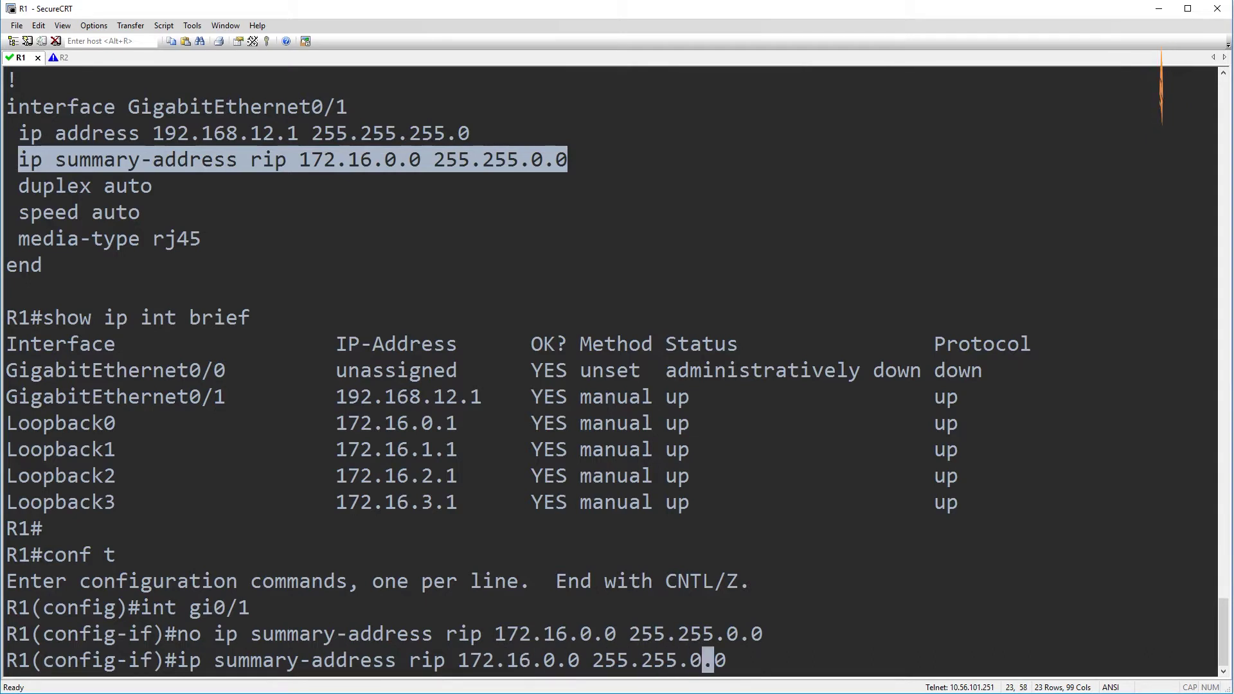
{"action": "key", "text": "BackSpace"}
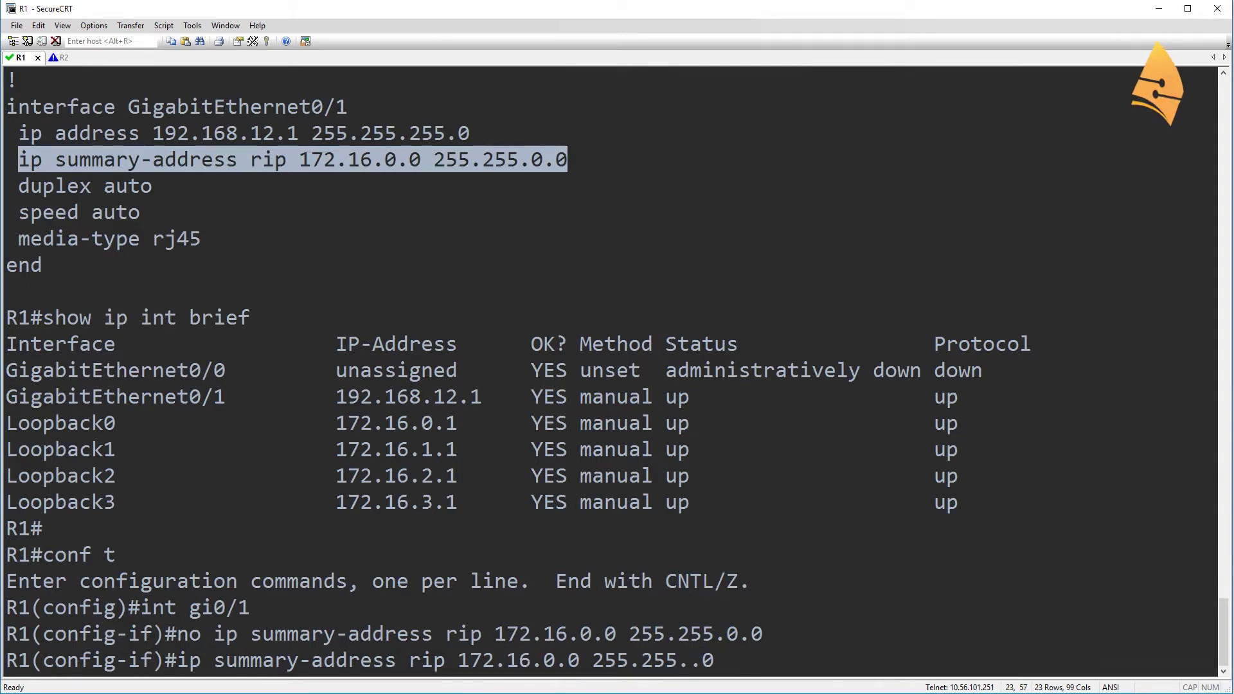
{"action": "type", "text": "255"}
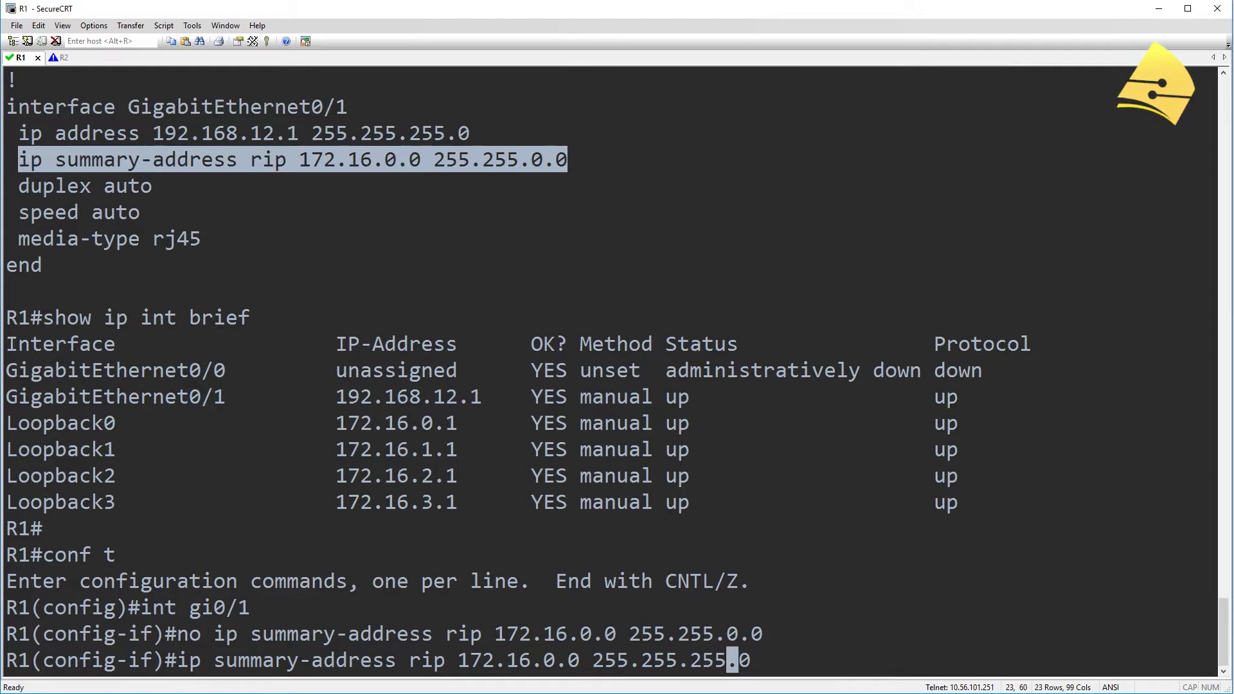
{"action": "key", "text": "BackSpace"}
{"action": "type", "text": "2"}
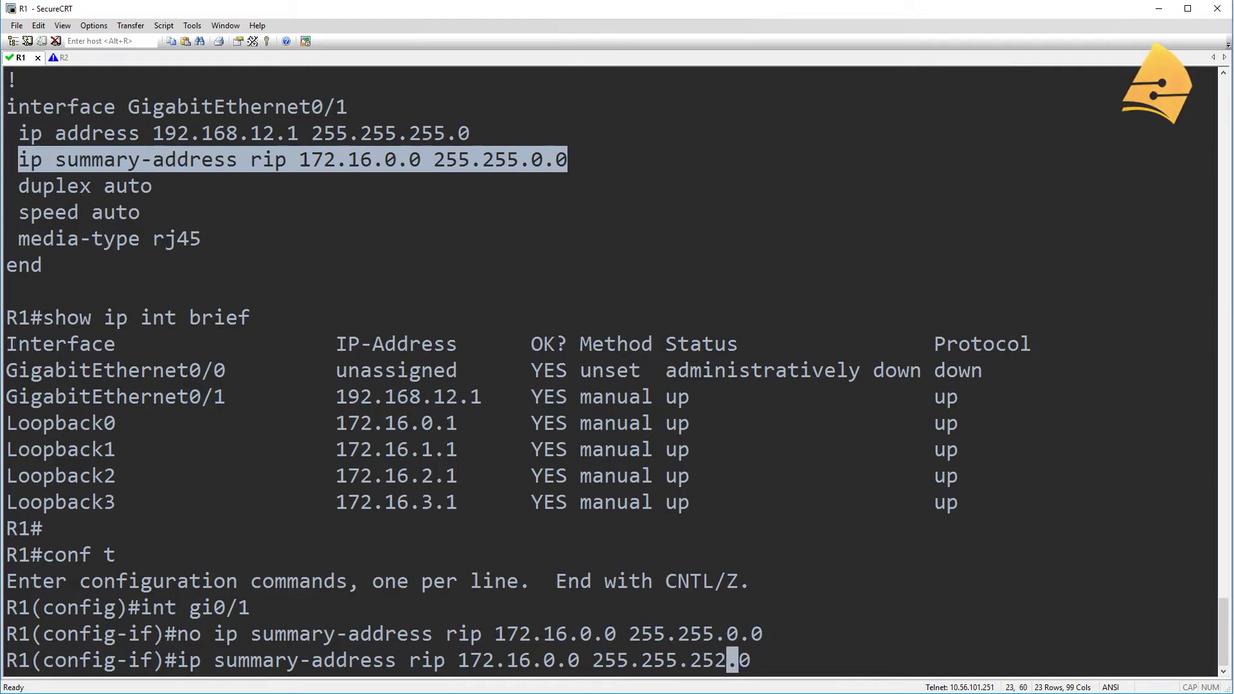
{"action": "key", "text": "Return"}
{"action": "key", "text": "Return"}
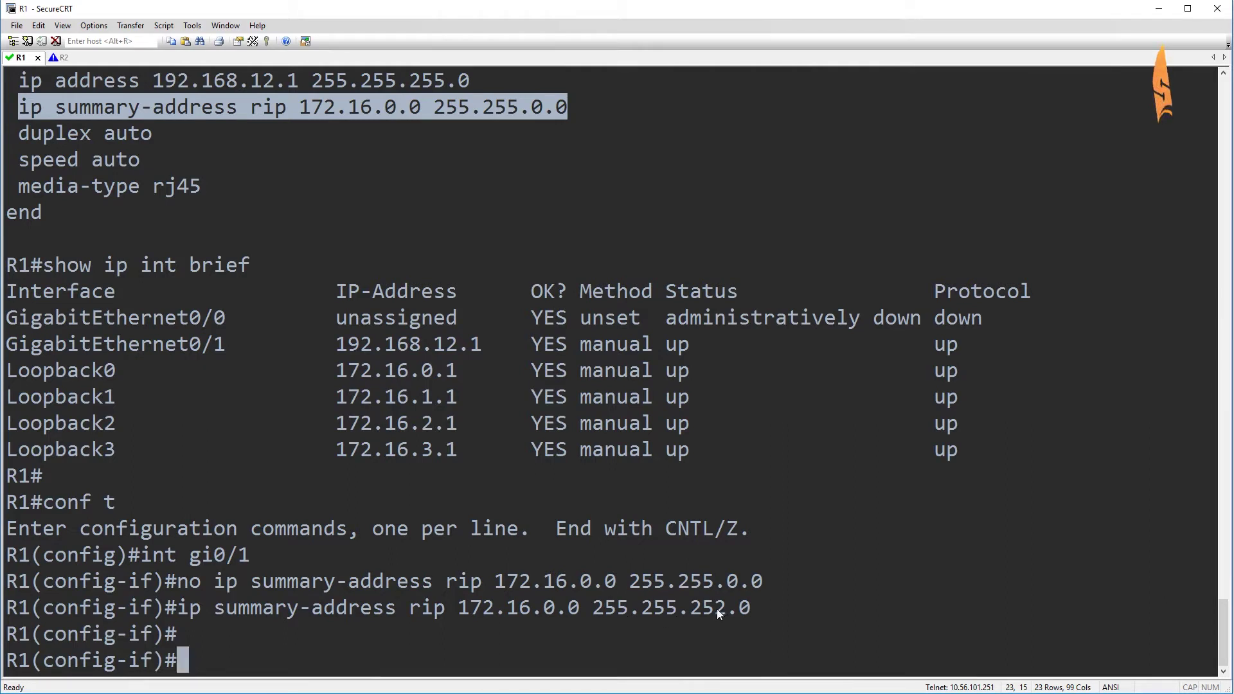
Compare the 252 octet of the new summary mask with the four loopback addresses in R1's interface list
{"action": "left_click_drag", "start_coordinate": [697, 607], "coordinate": [727, 609]}
{"action": "left_click", "coordinate": [661, 650]}
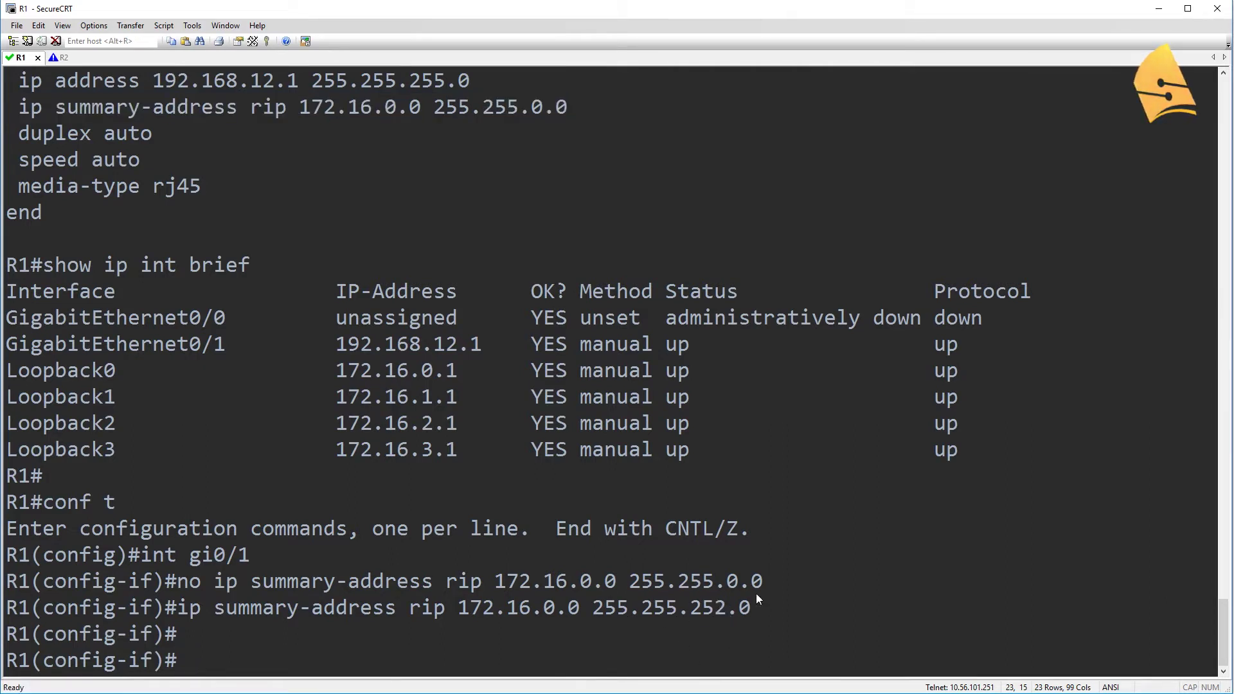
{"action": "left_click_drag", "start_coordinate": [7, 370], "coordinate": [970, 457]}
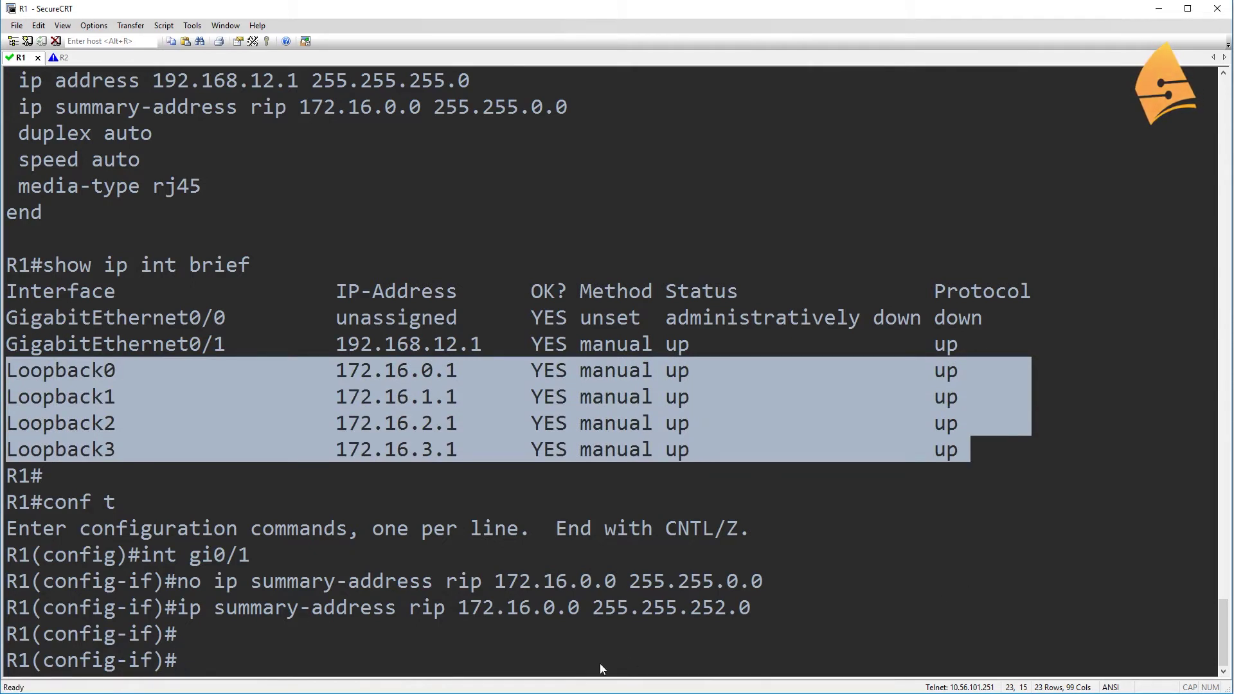
{"action": "left_click", "coordinate": [592, 646]}
Switch to R2, run "show ip route rip" and compare the 172.16.0.0/16 and 172.16.0.0/22 routes
{"action": "left_click", "coordinate": [51, 57]}
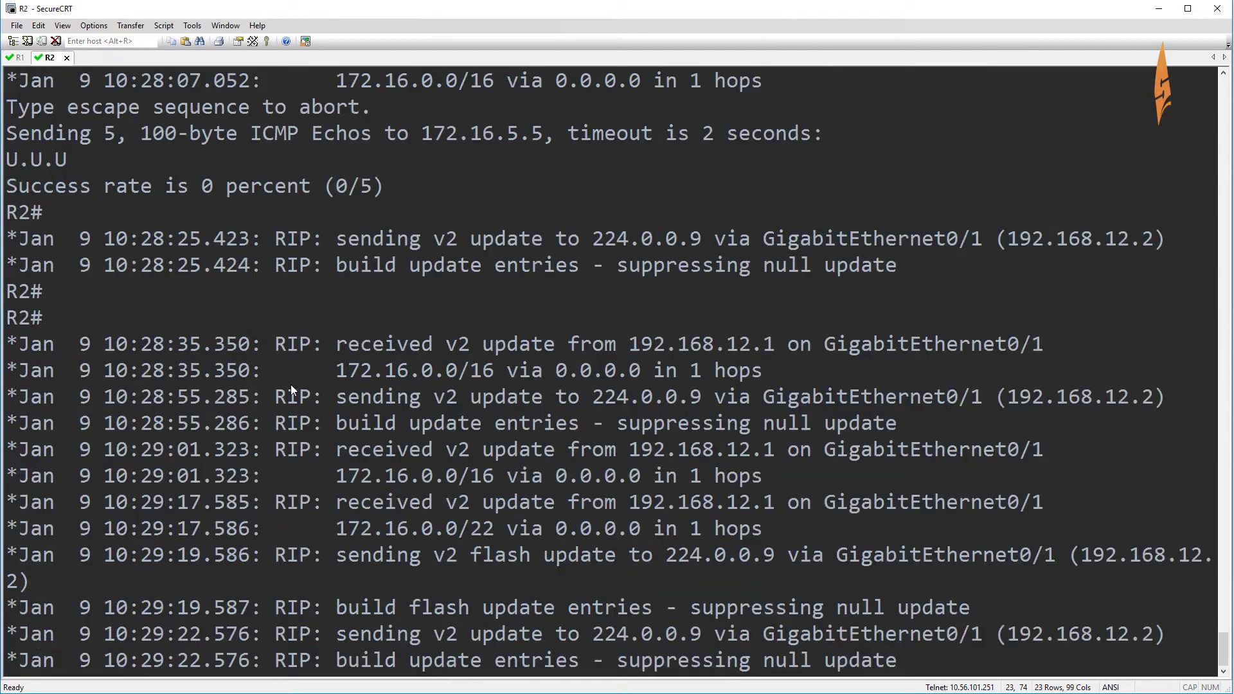
{"action": "key", "text": "Return"}
{"action": "key", "text": "Return"}
{"action": "key", "text": "Up"}
{"action": "key", "text": "Up"}
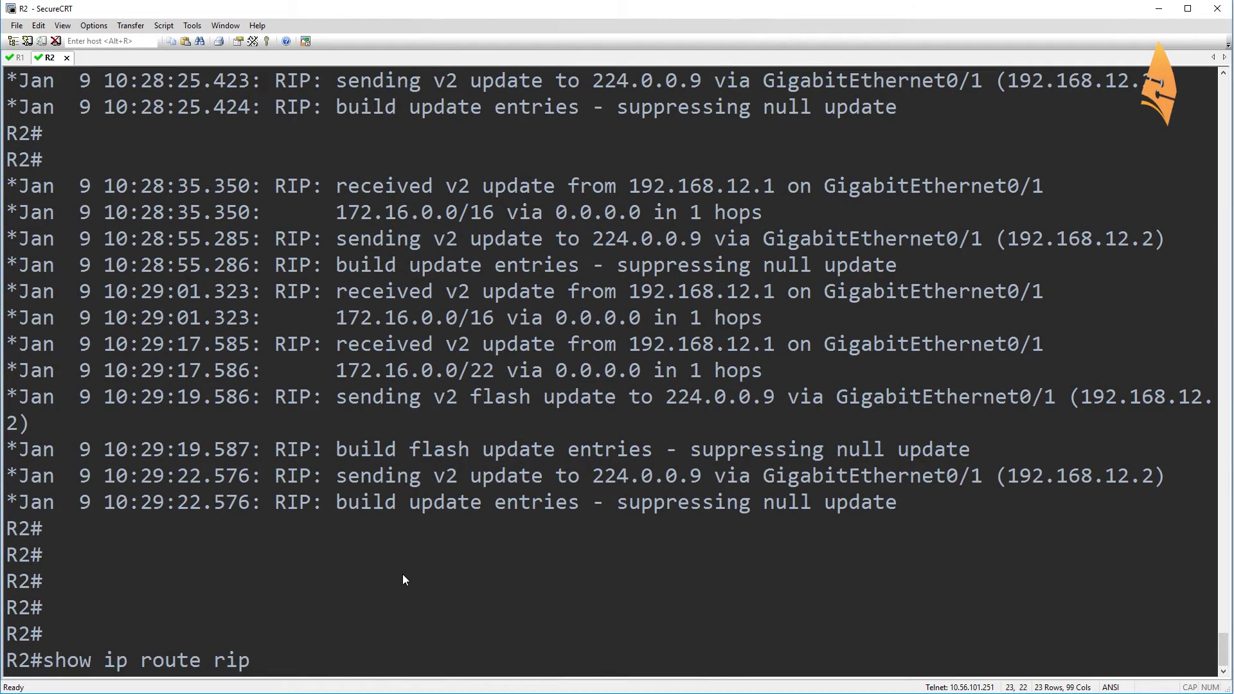
{"action": "key", "text": "Return"}
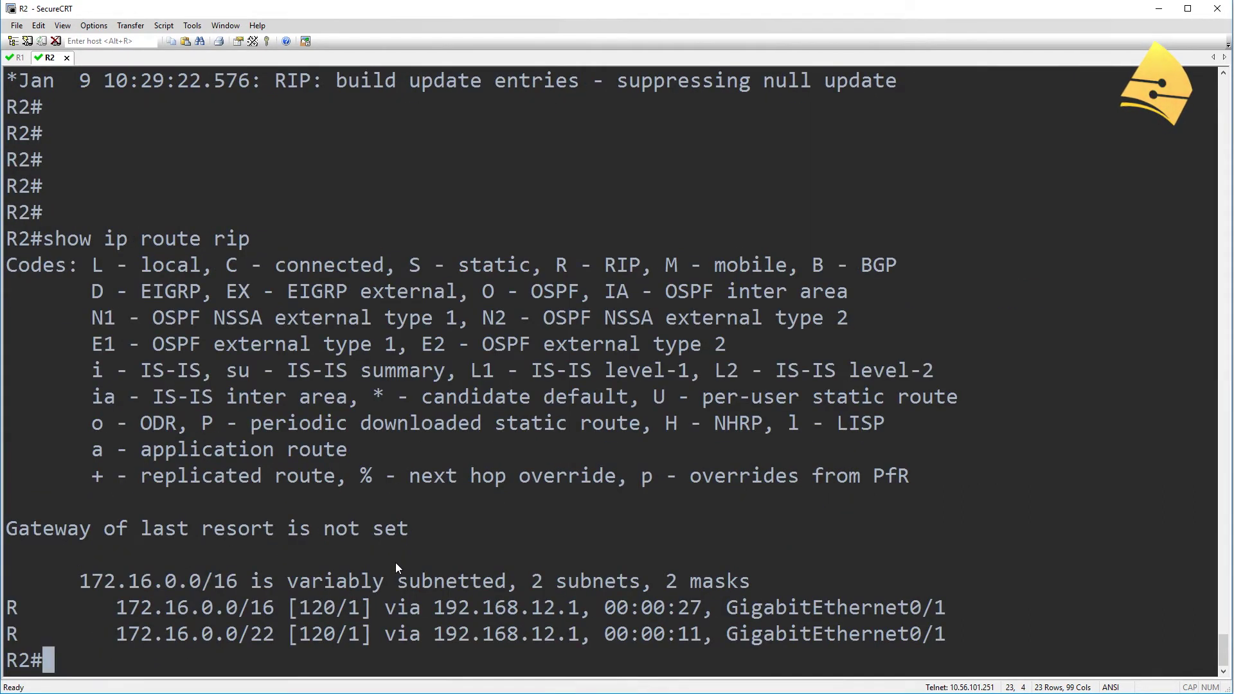
{"action": "left_click_drag", "start_coordinate": [950, 552], "coordinate": [3, 560]}
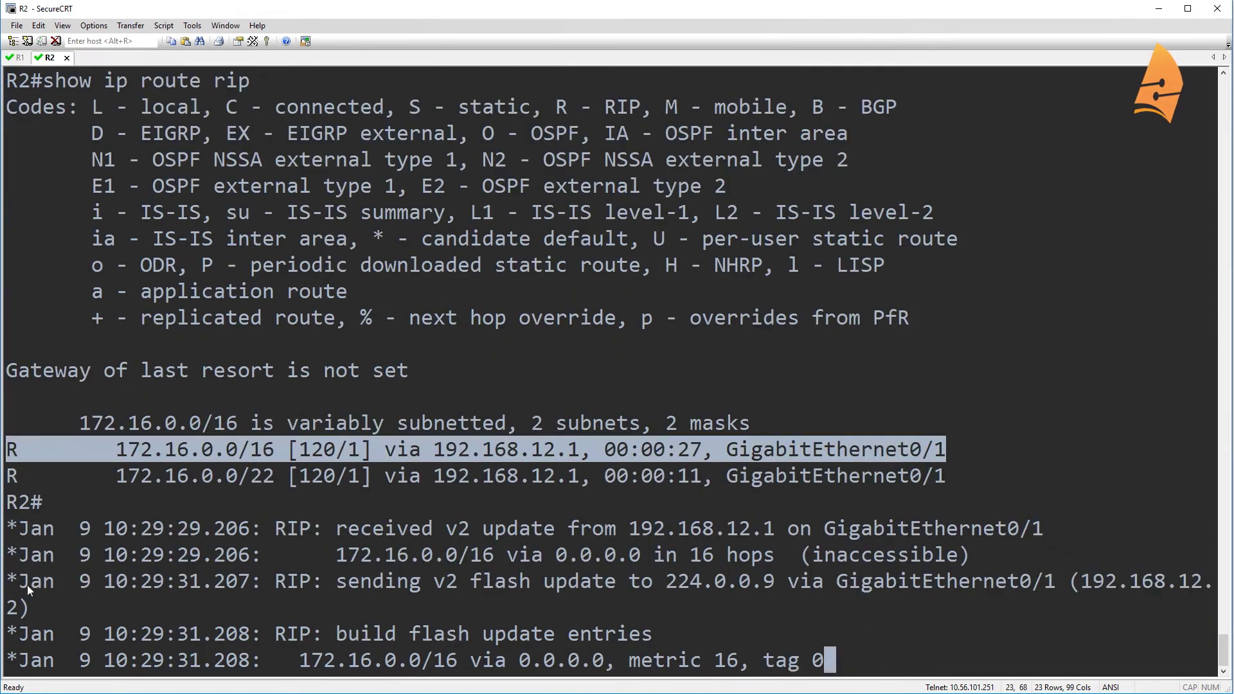
{"action": "left_click_drag", "start_coordinate": [9, 477], "coordinate": [955, 476]}
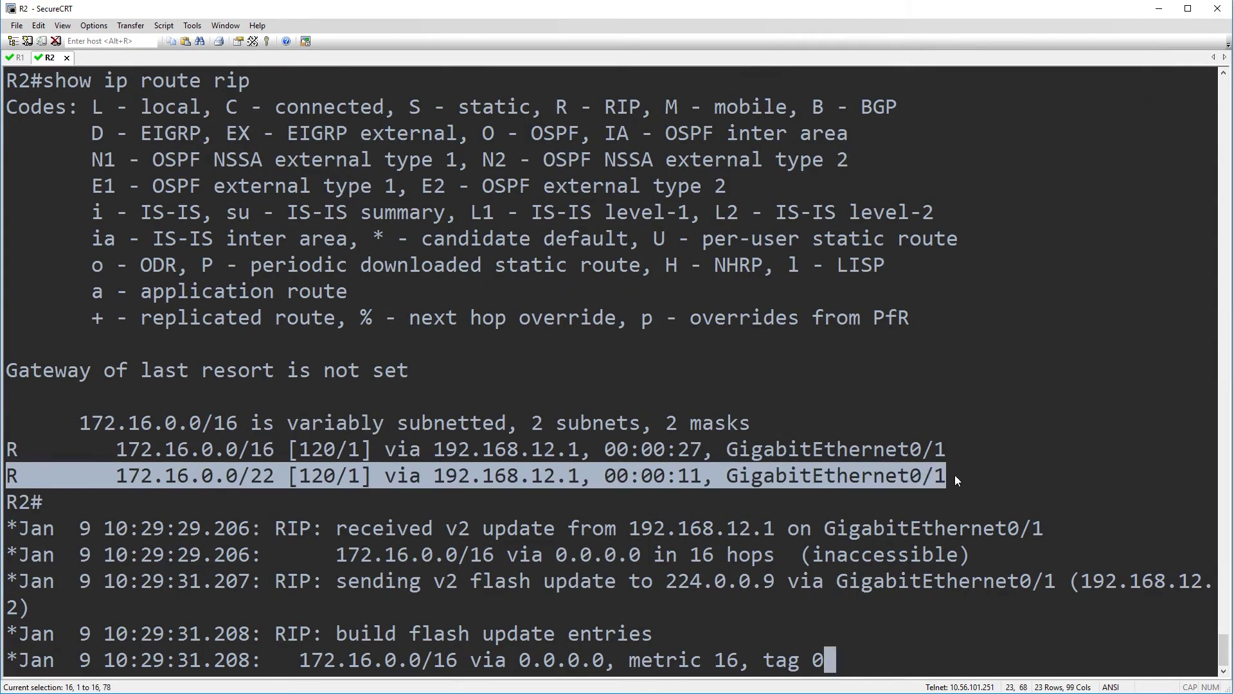
Rerun "show ip route rip" on R2 and examine the prefix length of the 172.16.0.0/22 entry
{"action": "key", "text": "Return"}
{"action": "key", "text": "Return"}
{"action": "key", "text": "Return"}
{"action": "key", "text": "Up"}
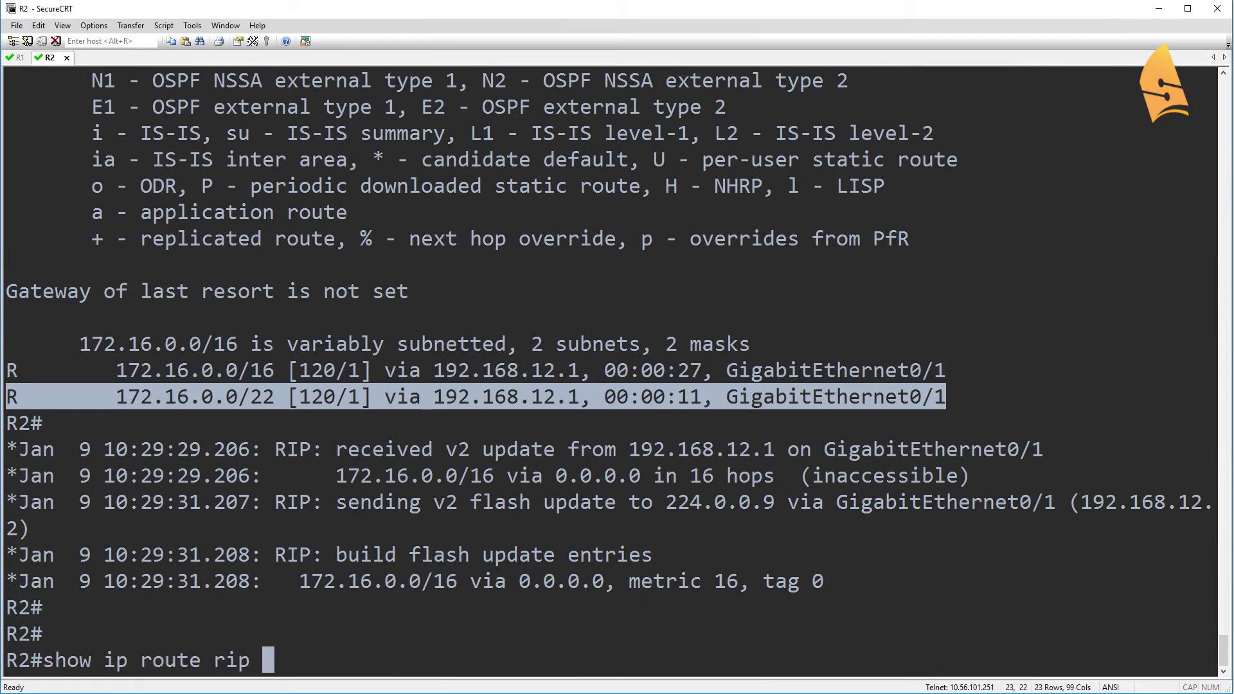
{"action": "key", "text": "Return"}
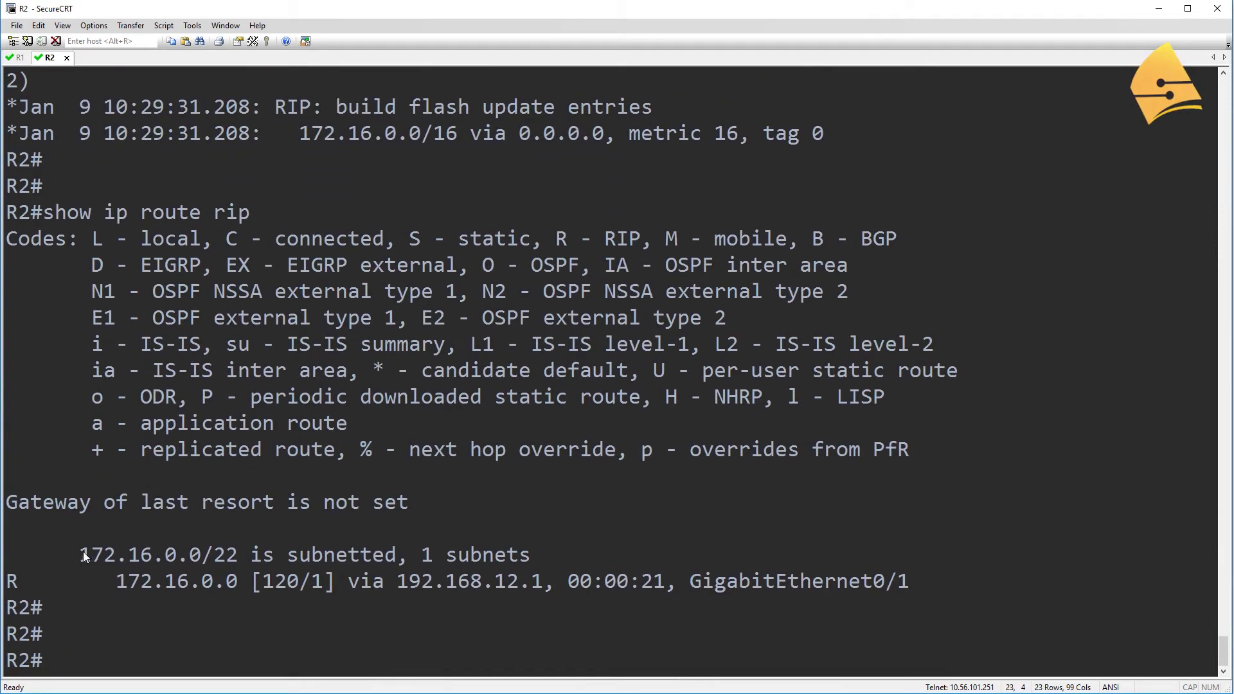
{"action": "left_click_drag", "start_coordinate": [83, 552], "coordinate": [245, 557]}
{"action": "left_click", "coordinate": [215, 654]}
Ping 172.16.0.1 and 172.16.1.1 from R2 to test reachability of R1's first two loopbacks
{"action": "type", "text": "pi"}
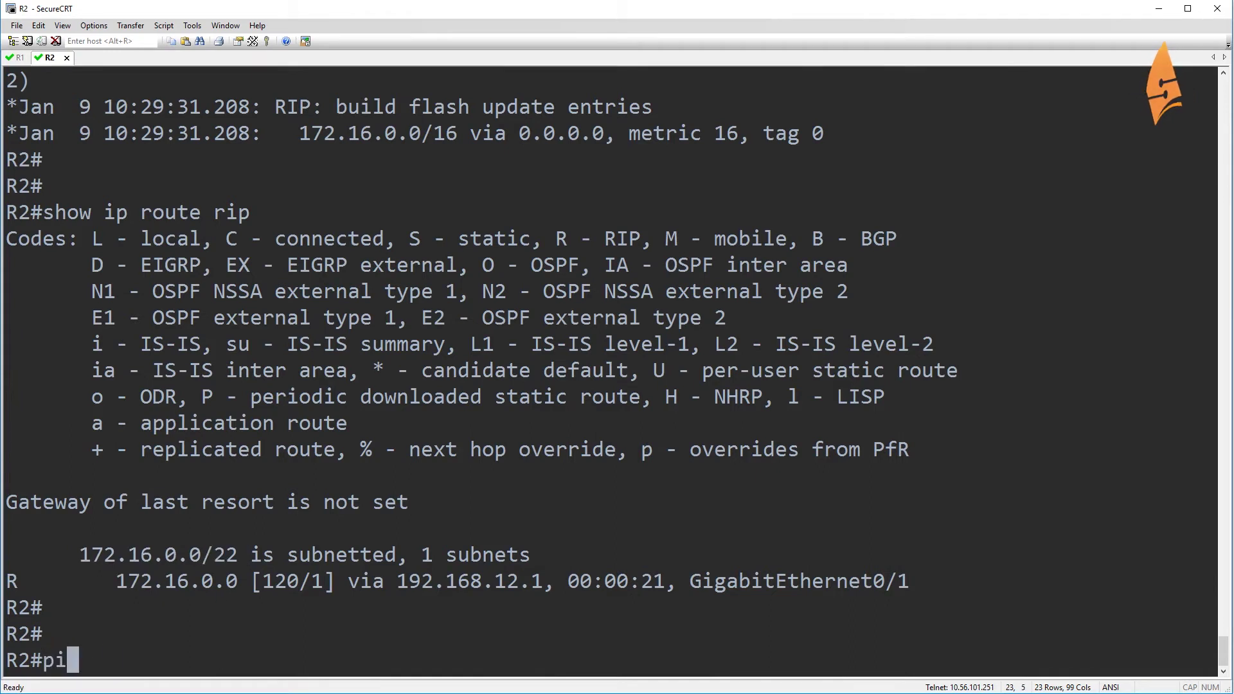
{"action": "type", "text": "ng 172.16.0.1"}
{"action": "key", "text": "Return"}
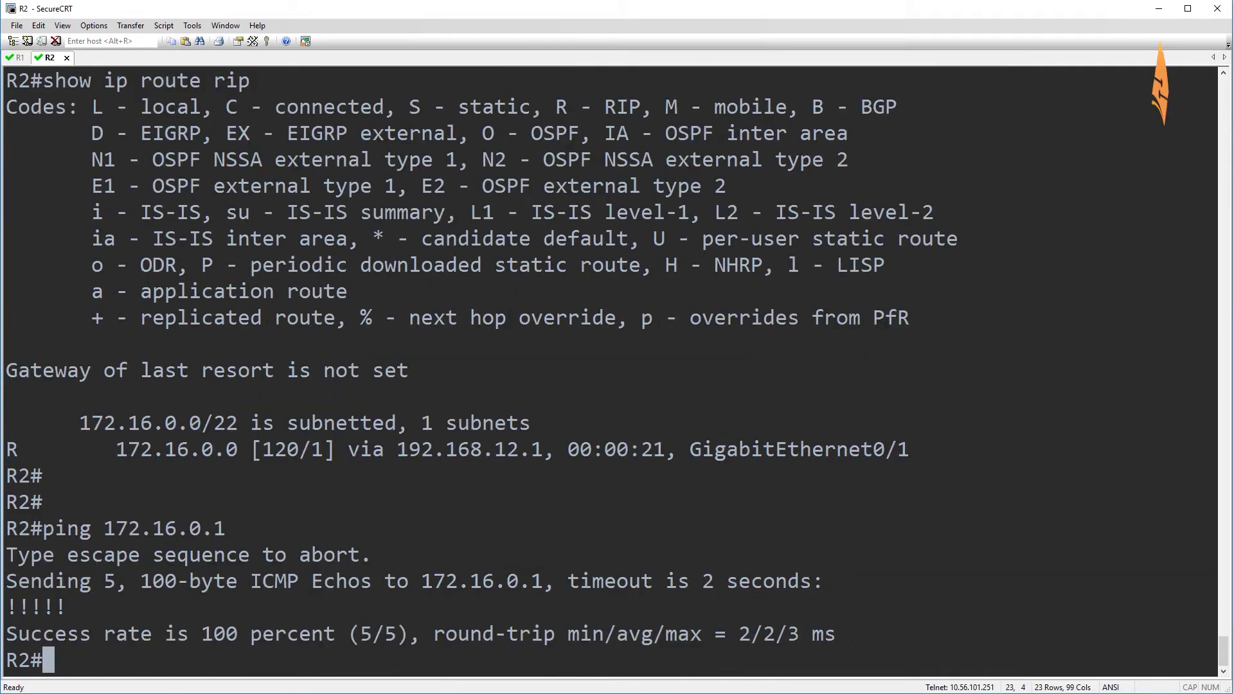
{"action": "key", "text": "Up"}
{"action": "key", "text": "Left"}
{"action": "key", "text": "Left"}
{"action": "key", "text": "BackSpace"}
{"action": "type", "text": "1"}
{"action": "key", "text": "Return"}
Ping 172.16.2.1 and 172.16.3.1 from R2 to test reachability of R1's last two loopbacks
{"action": "key", "text": "Up"}
{"action": "key", "text": "Left"}
{"action": "key", "text": "Left"}
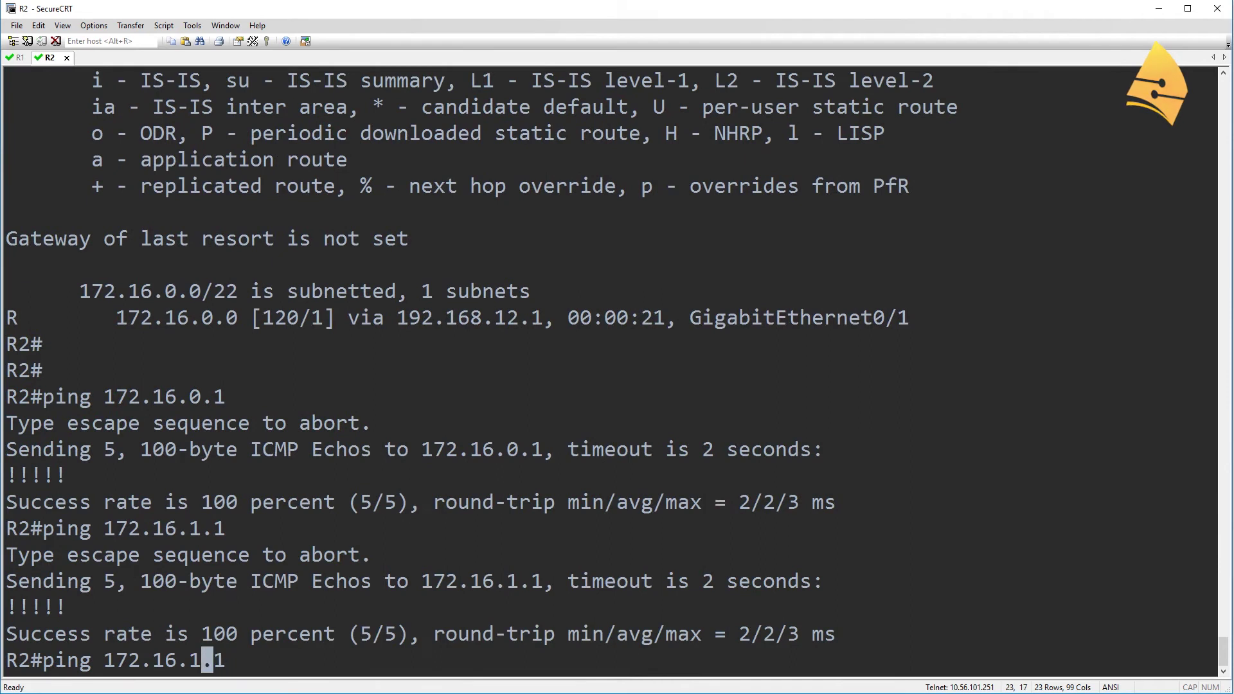
{"action": "key", "text": "BackSpace"}
{"action": "type", "text": "2"}
{"action": "key", "text": "Return"}
{"action": "key", "text": "Up"}
{"action": "key", "text": "Left"}
{"action": "key", "text": "Left"}
{"action": "key", "text": "Left"}
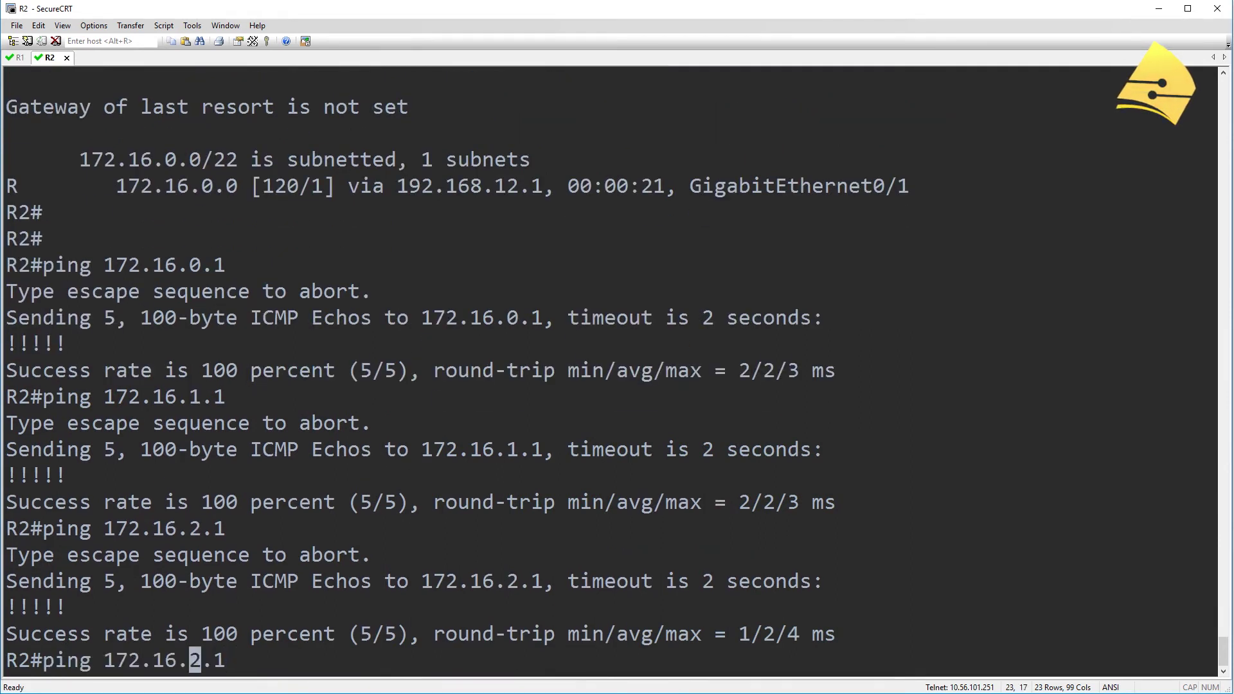
{"action": "type", "text": "3"}
{"action": "key", "text": "Left"}
{"action": "key", "text": "BackSpace"}
{"action": "key", "text": "Return"}
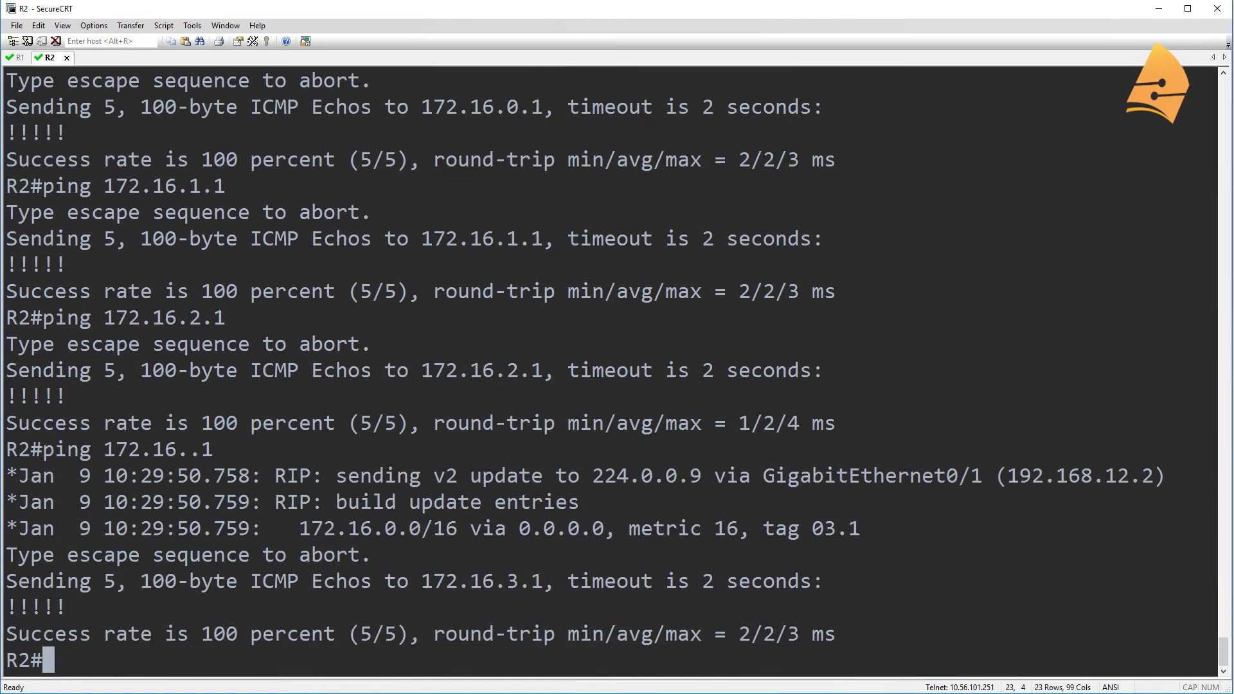
Ping 172.16.4.1, an address outside the /22 summary, from R2 and add blank prompt lines
{"action": "key", "text": "Return"}
{"action": "key", "text": "Return"}
{"action": "key", "text": "Up"}
{"action": "key", "text": "Left"}
{"action": "key", "text": "Left"}
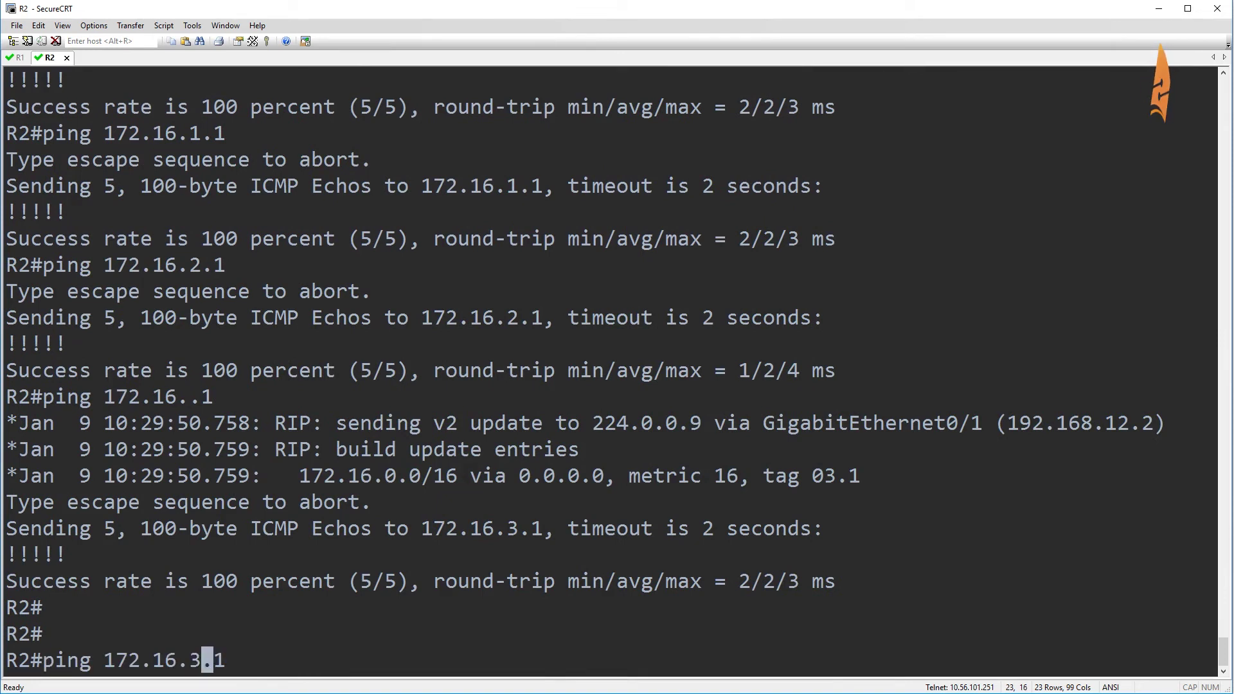
{"action": "key", "text": "BackSpace"}
{"action": "type", "text": "4"}
{"action": "key", "text": "Return"}
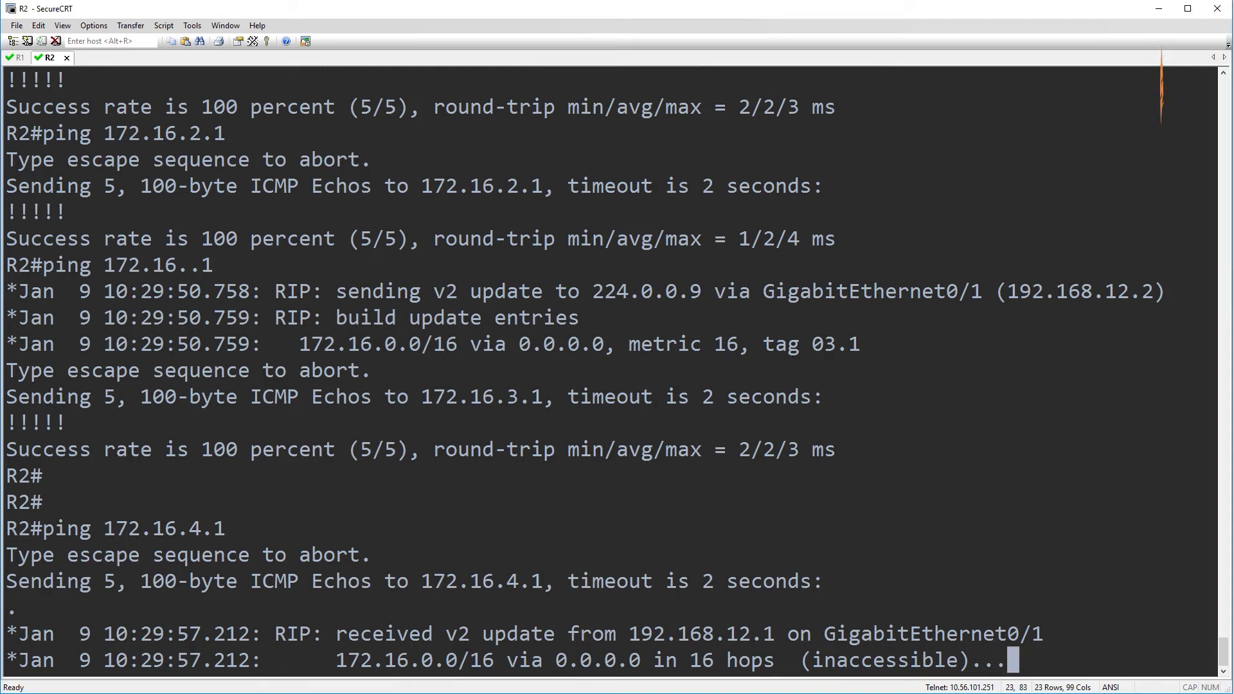
{"action": "key", "text": "Return"}
{"action": "key", "text": "Return"}
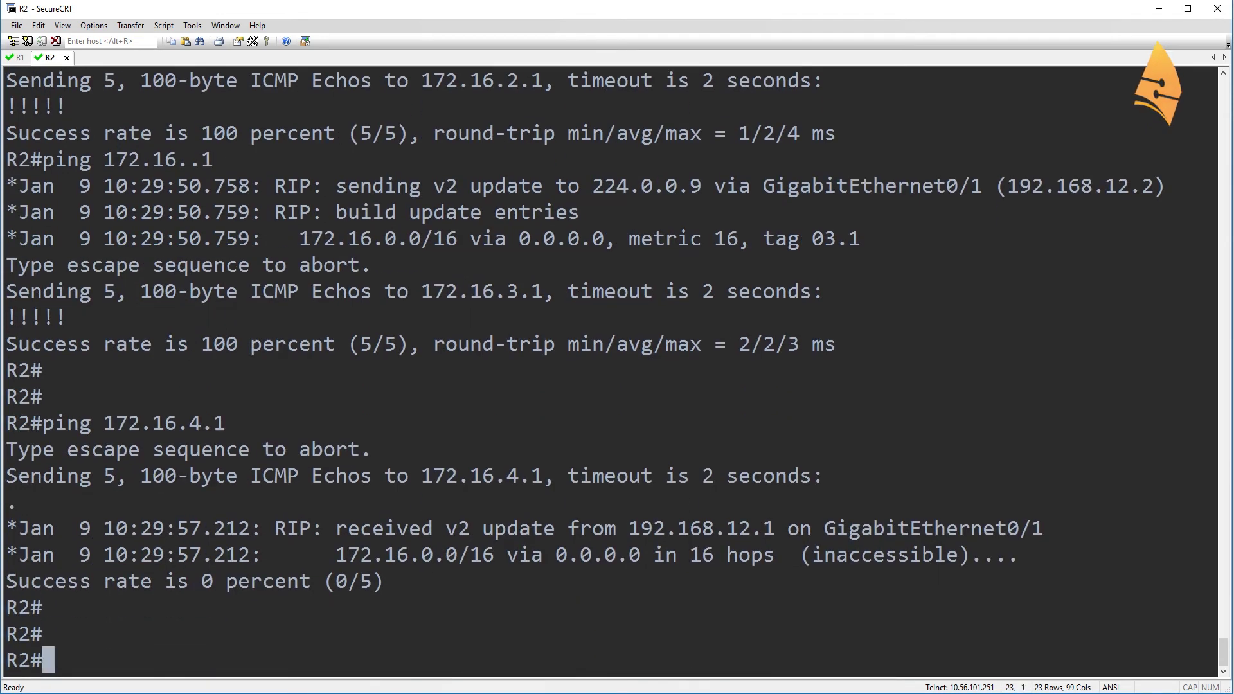